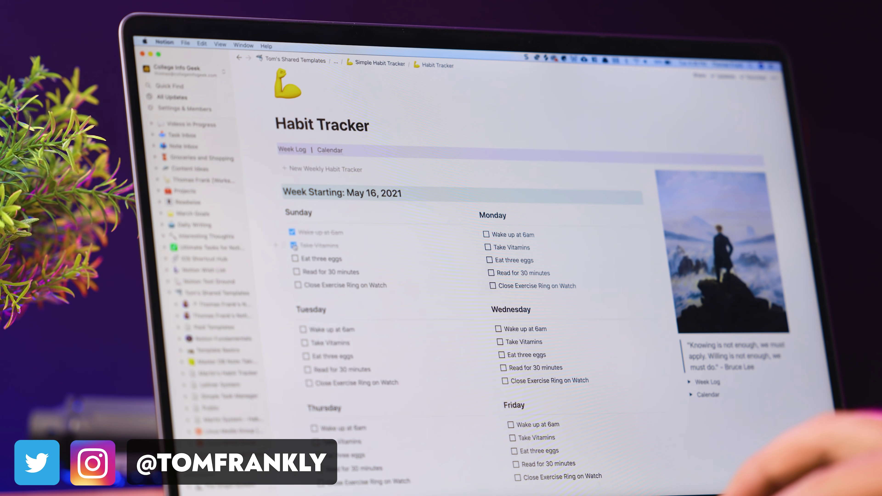
# Tick Sunday's Eat three eggs and Tuesday's Take Vitamins habits, and add a new blank weekly tracker.
pyautogui.click(295, 258)
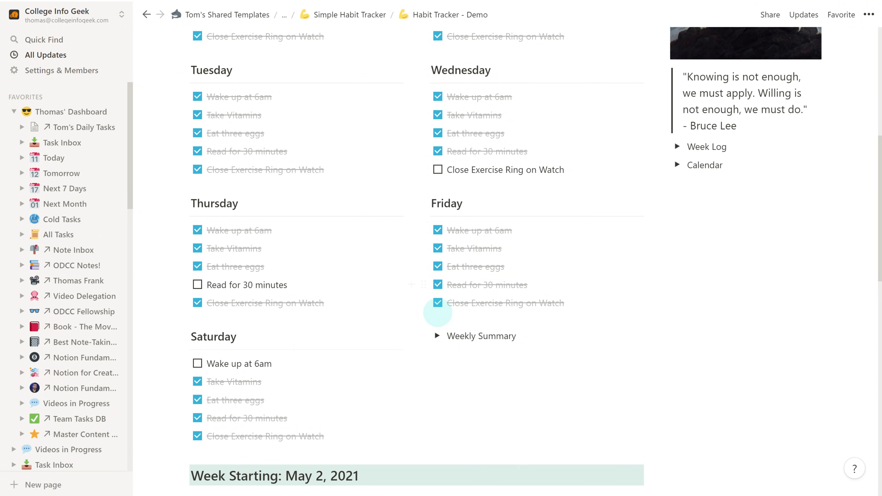
pyautogui.scroll(-2, 556, 342)
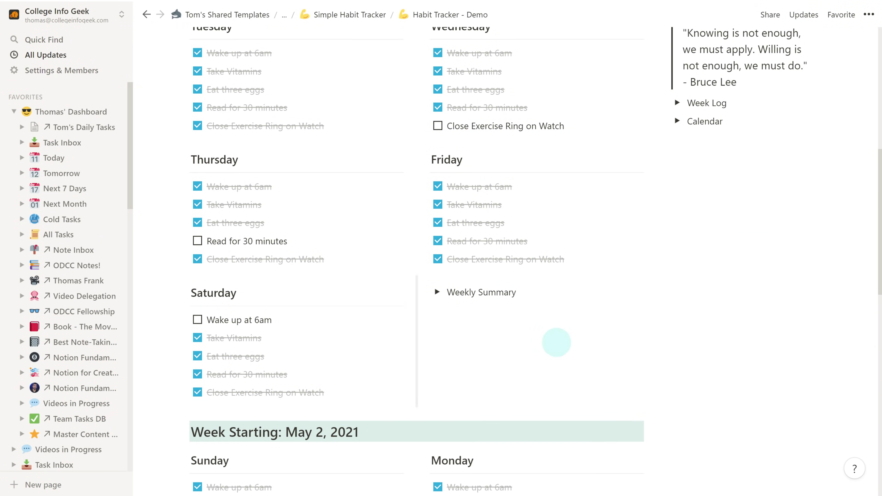
pyautogui.scroll(10, 695, 361)
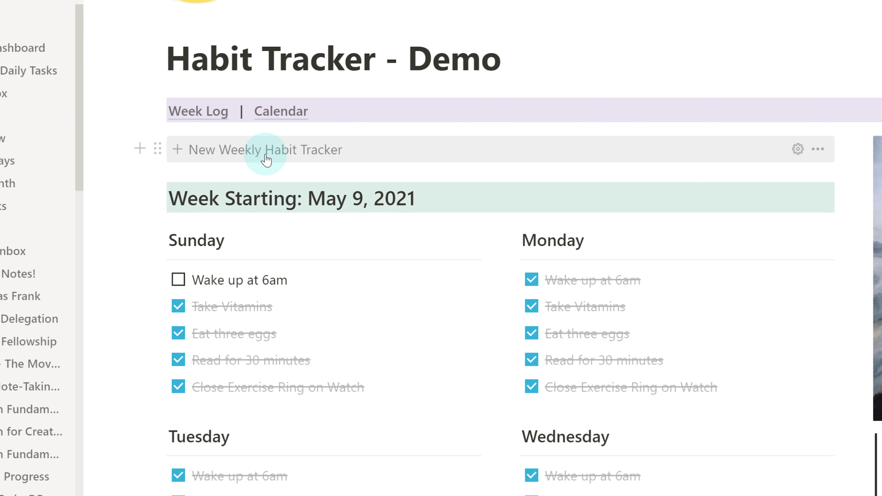
pyautogui.click(266, 159)
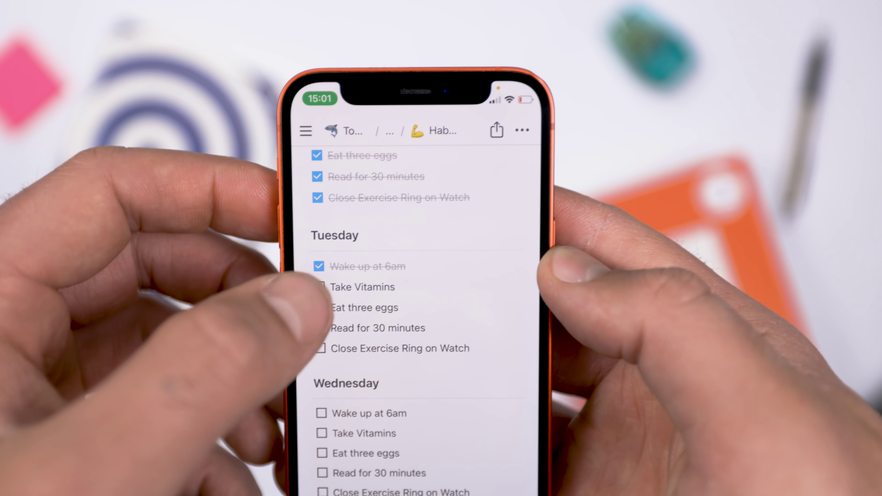
pyautogui.click(327, 285)
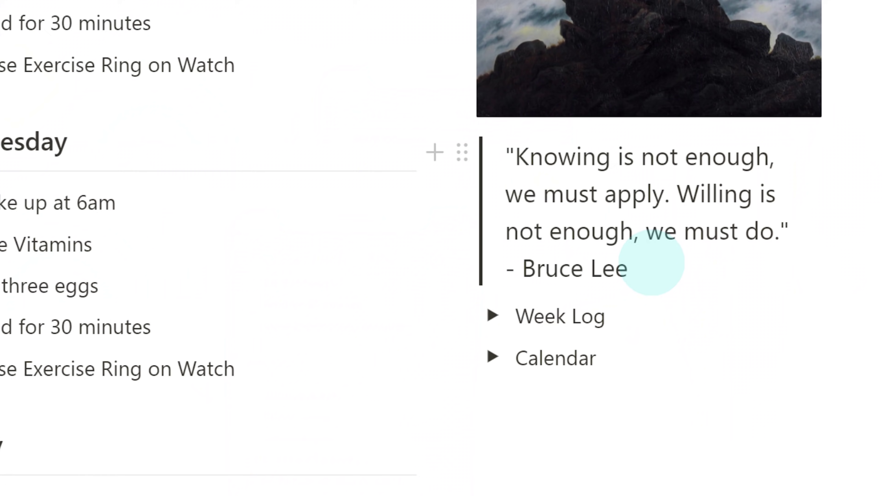
# Expand the Week Log and Weekly Summary toggles and write 'Perfect week! Managed to complete'.
pyautogui.scroll(-3, 652, 263)
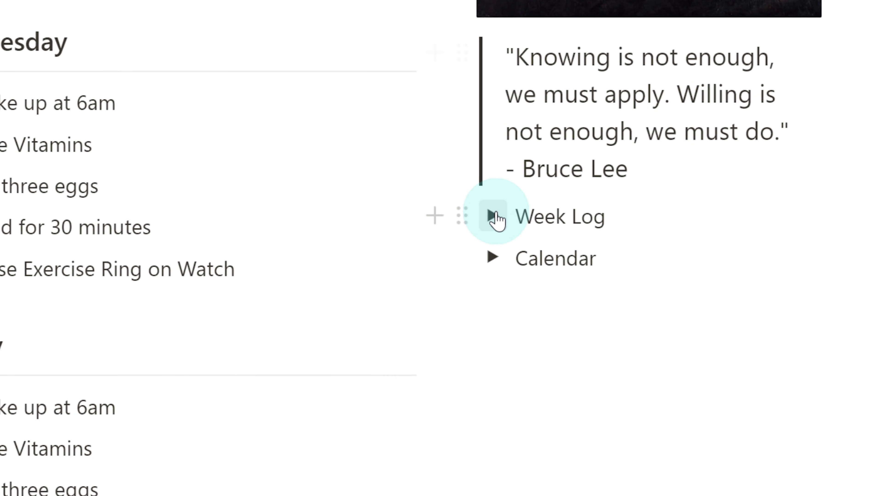
pyautogui.click(493, 217)
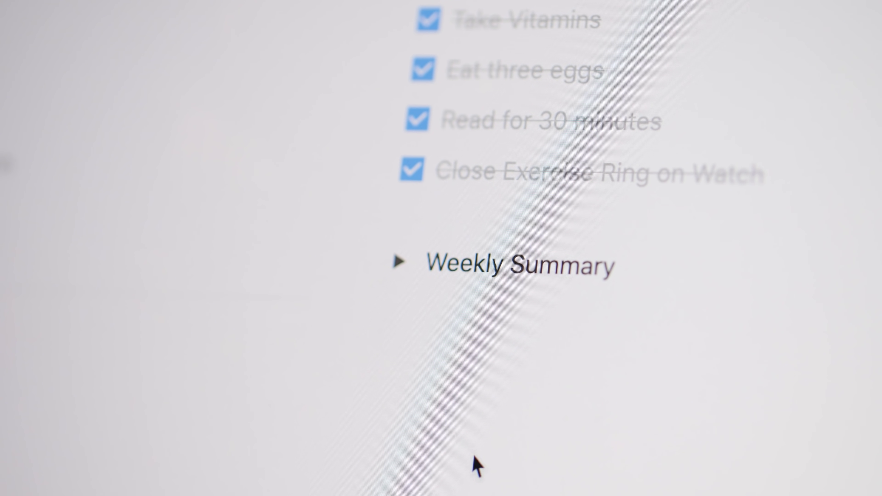
pyautogui.click(398, 276)
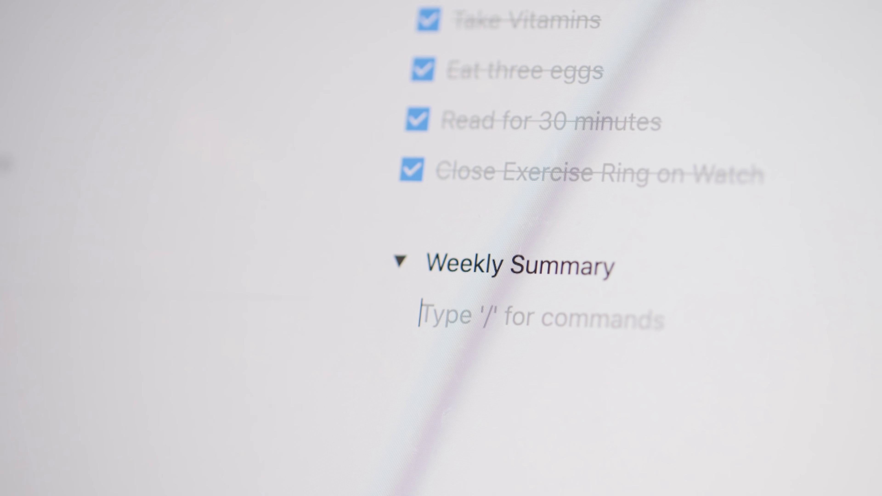
pyautogui.write('Perfect week! Managed ')
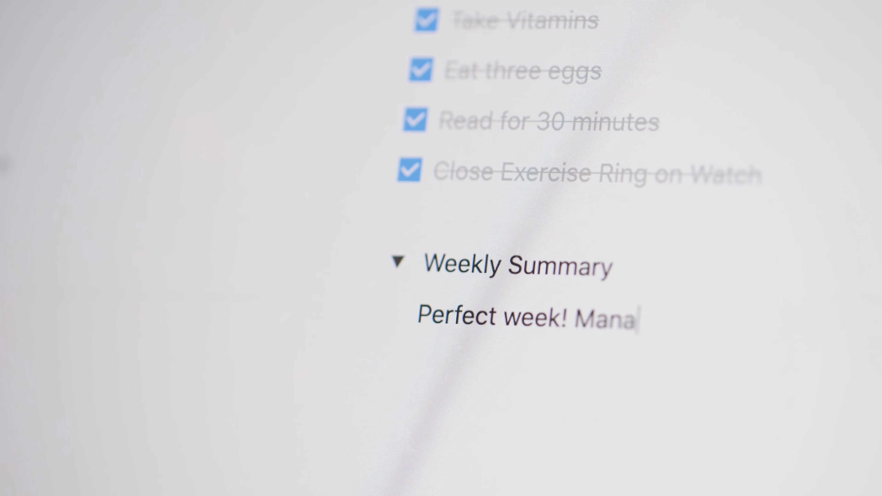
pyautogui.write('to complete')
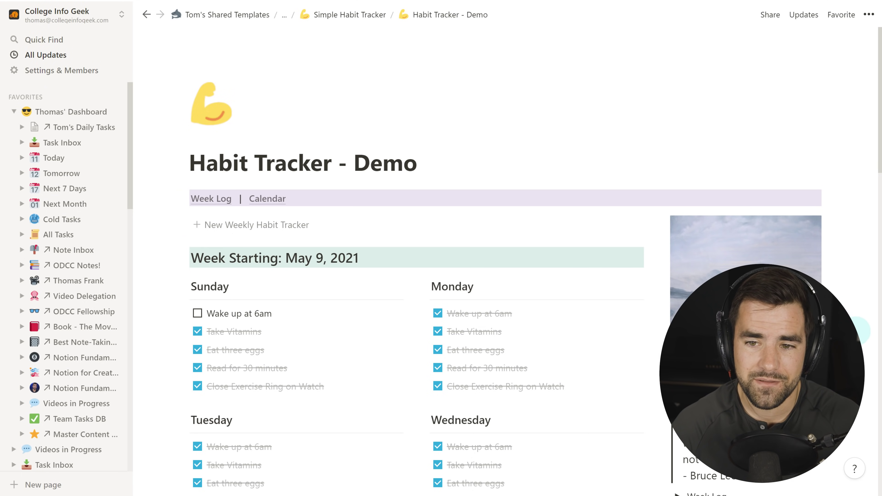
# Insert a fresh blank week of habit checklists at the top, above the May 9 week.
pyautogui.scroll(-5, 520, 384)
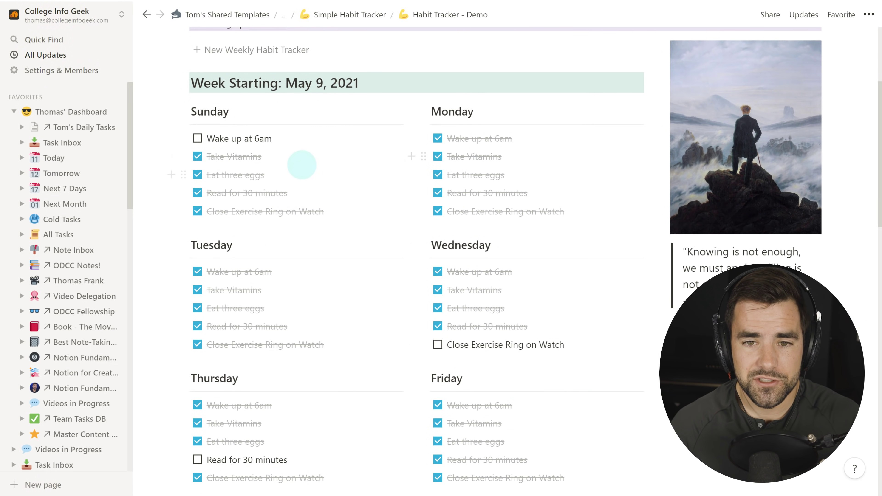
pyautogui.scroll(-1, 450, 168)
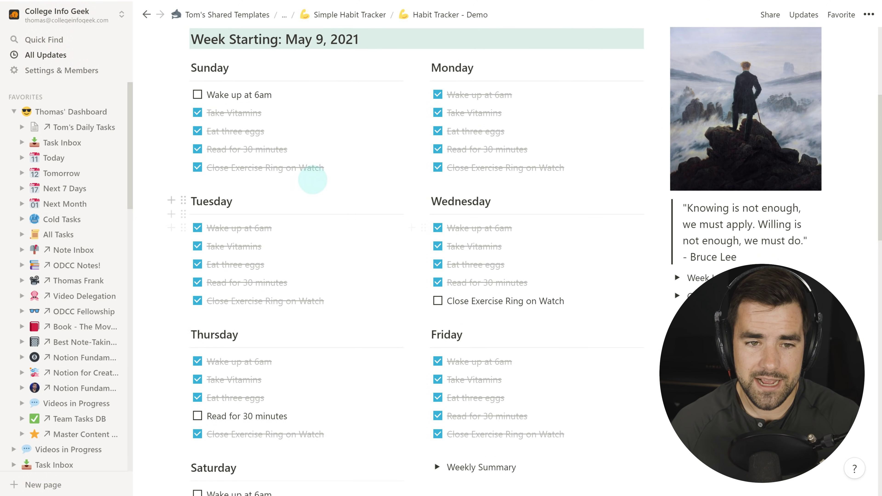
pyautogui.scroll(-2, 282, 237)
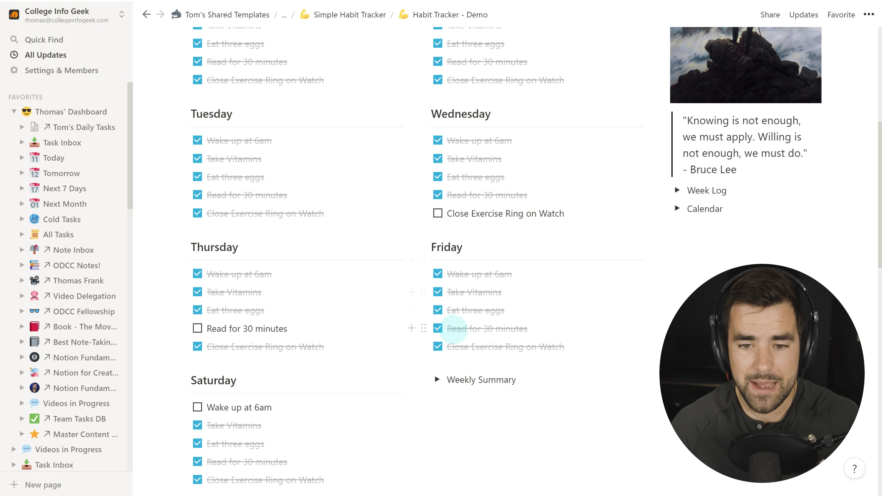
pyautogui.scroll(-2, 453, 329)
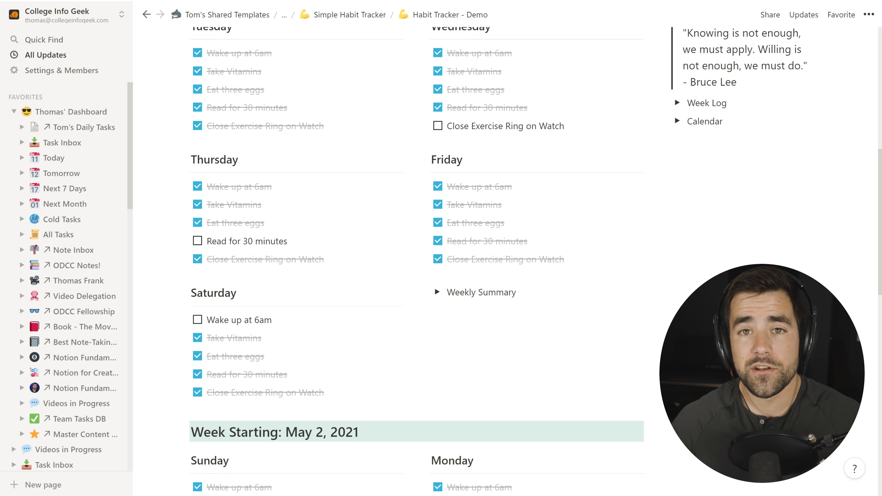
pyautogui.scroll(8, 570, 295)
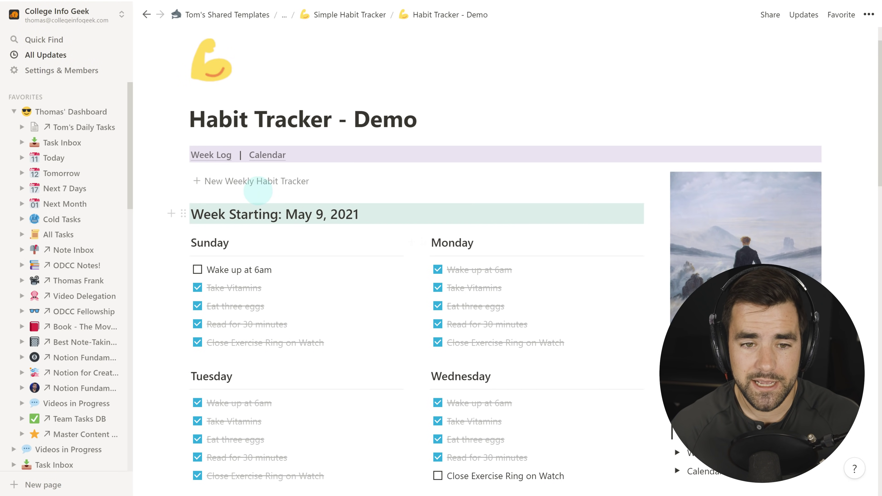
pyautogui.click(257, 187)
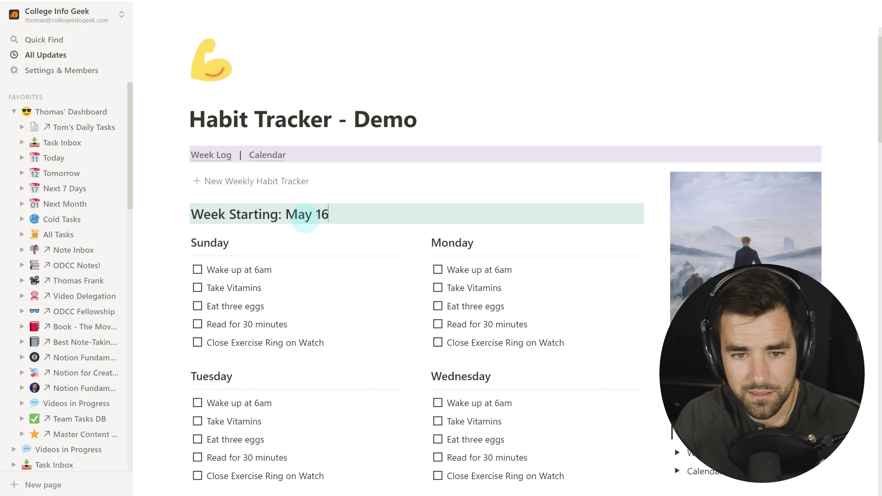
pyautogui.scroll(-12, 304, 218)
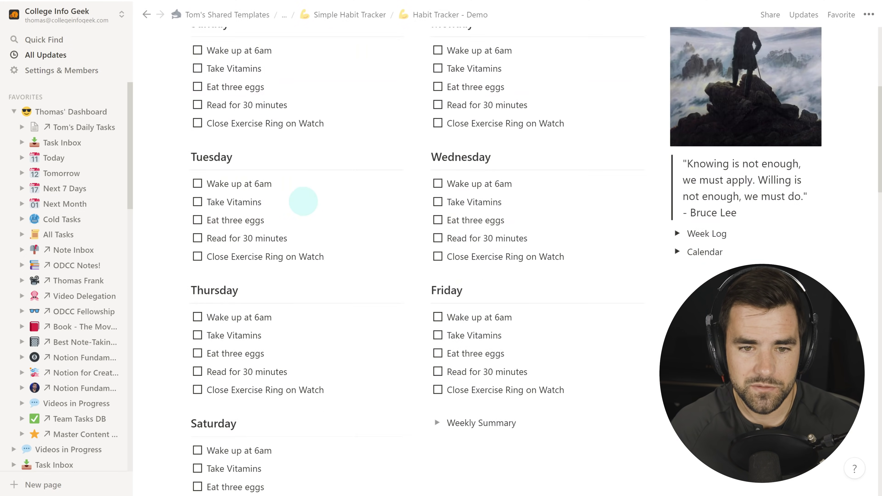
pyautogui.scroll(8, 305, 257)
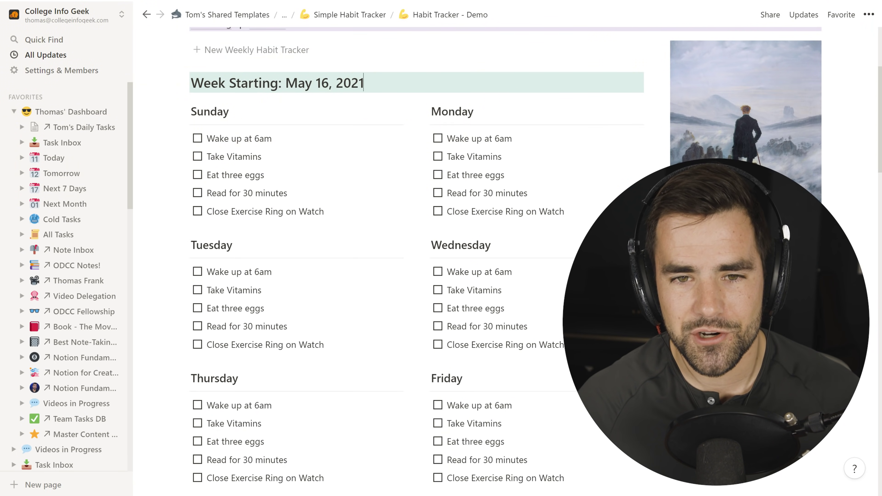
pyautogui.scroll(2, 417, 244)
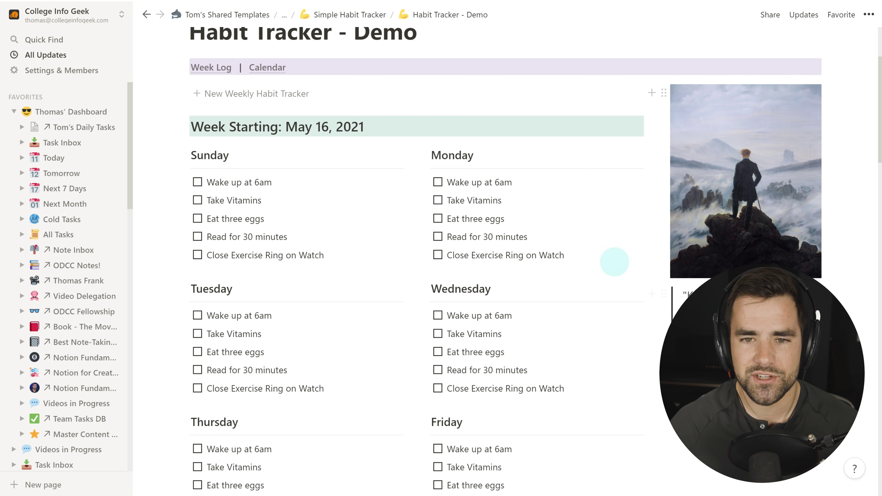
# Scroll down and back up through the page's weekly habit worksheets.
pyautogui.scroll(-1, 638, 240)
pyautogui.scroll(-15, 637, 239)
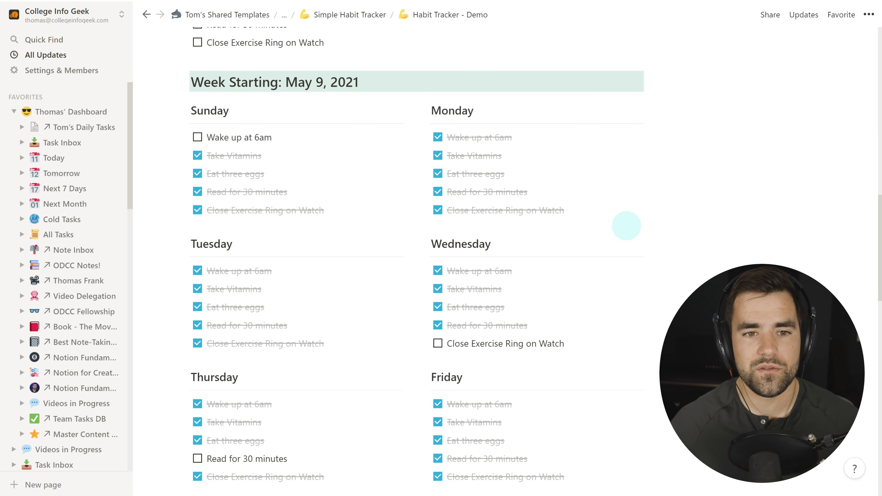
pyautogui.scroll(-7, 517, 226)
pyautogui.scroll(-8, 483, 273)
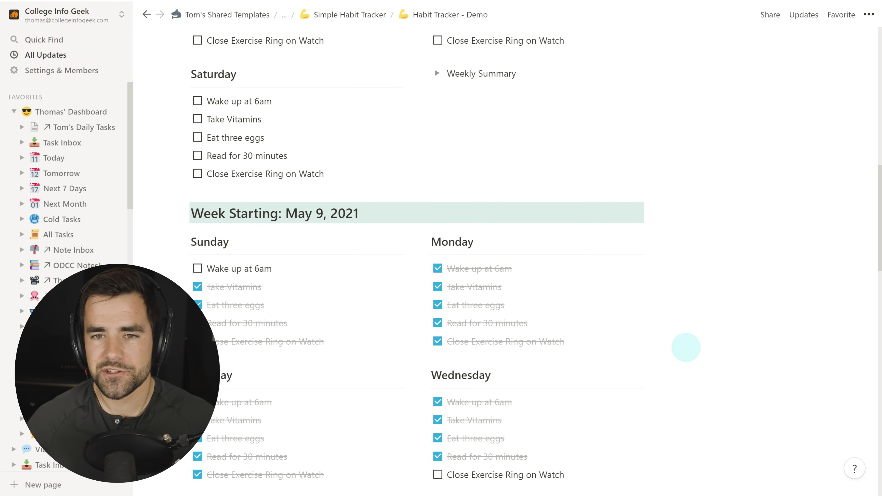
pyautogui.scroll(5, 686, 347)
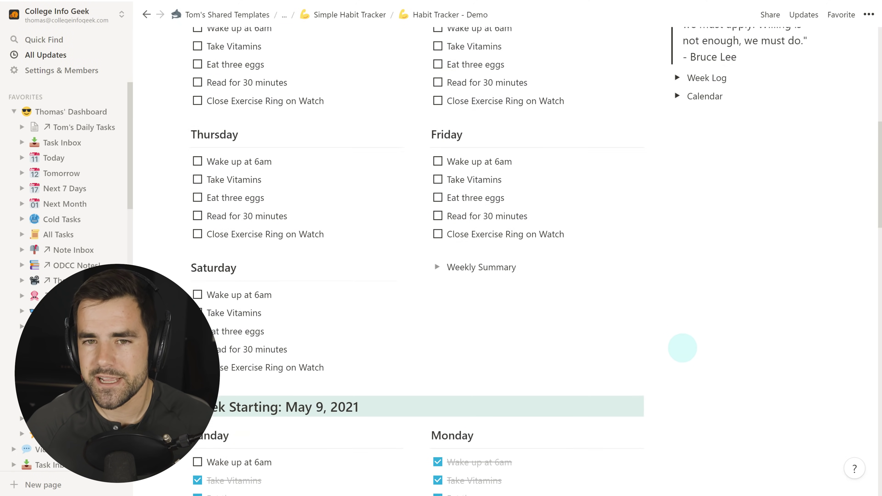
pyautogui.scroll(3, 682, 347)
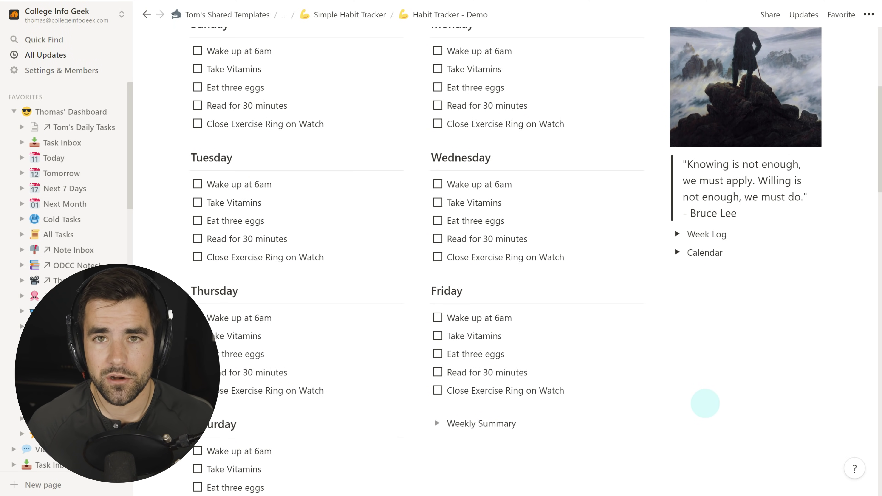
pyautogui.scroll(4, 708, 401)
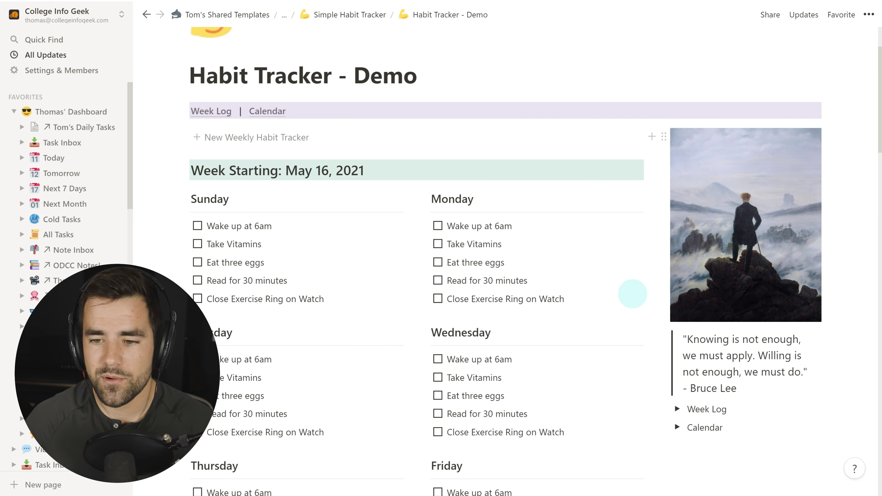
pyautogui.scroll(-1, 618, 297)
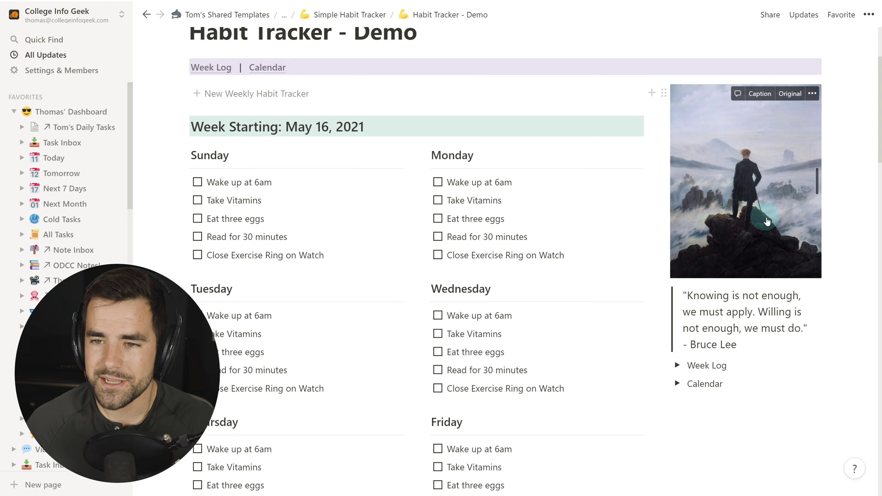
pyautogui.scroll(-1, 762, 186)
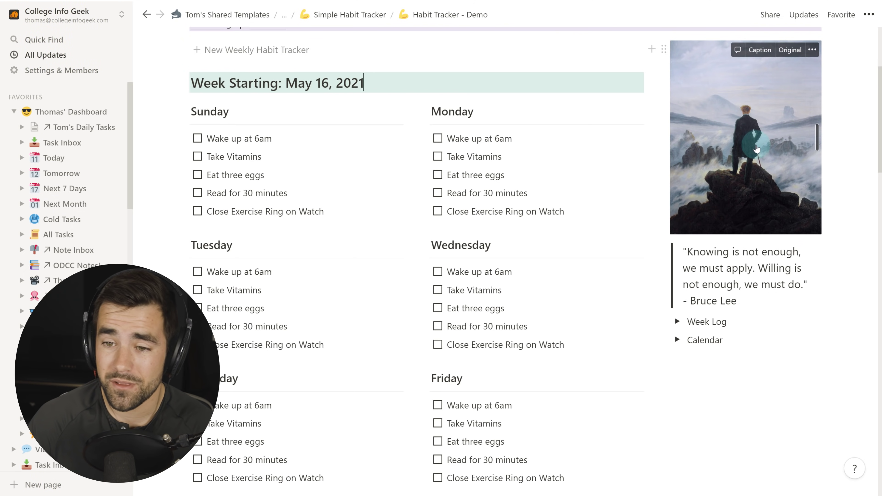
pyautogui.scroll(-1, 756, 149)
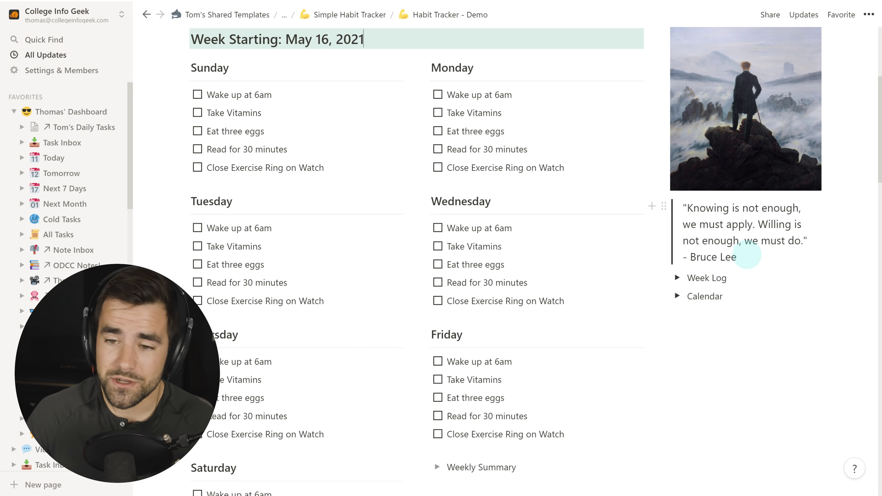
pyautogui.scroll(-1, 746, 254)
# Expand the Week Log and jump to the May 2, 2021 week's worksheet.
pyautogui.click(677, 235)
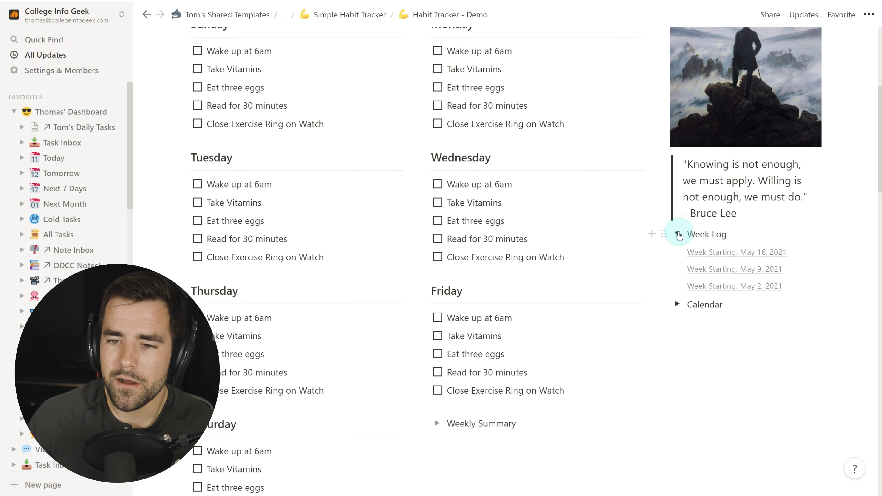
pyautogui.scroll(3, 832, 350)
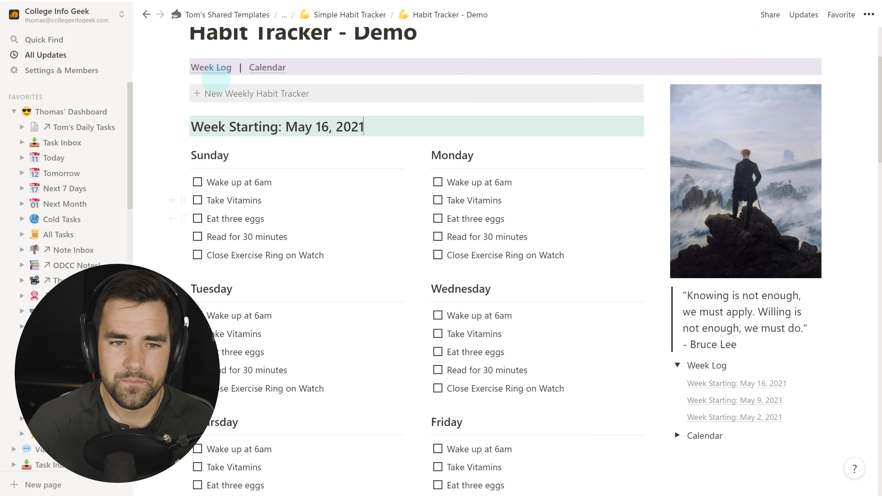
pyautogui.click(269, 100)
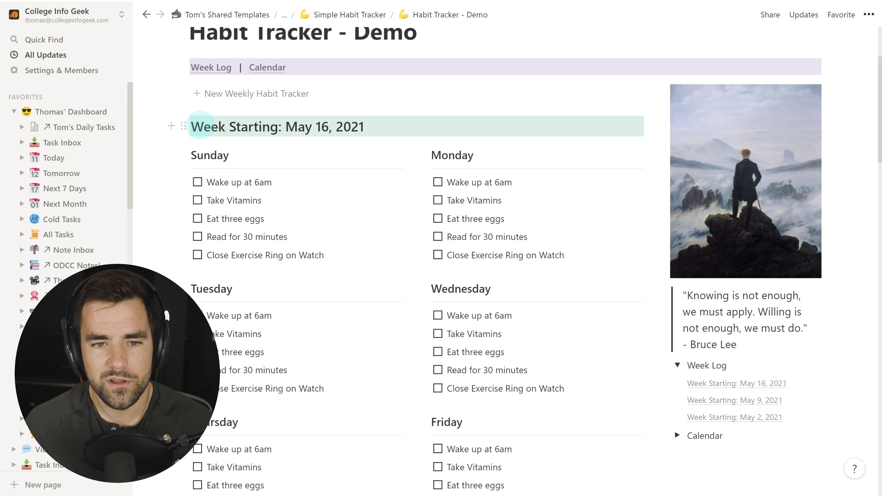
pyautogui.scroll(-10, 324, 154)
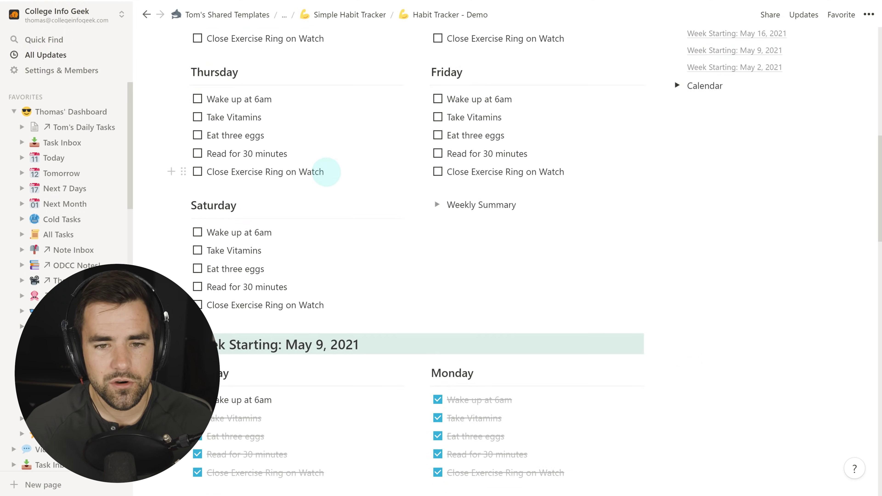
pyautogui.scroll(2, 330, 172)
pyautogui.scroll(3, 697, 220)
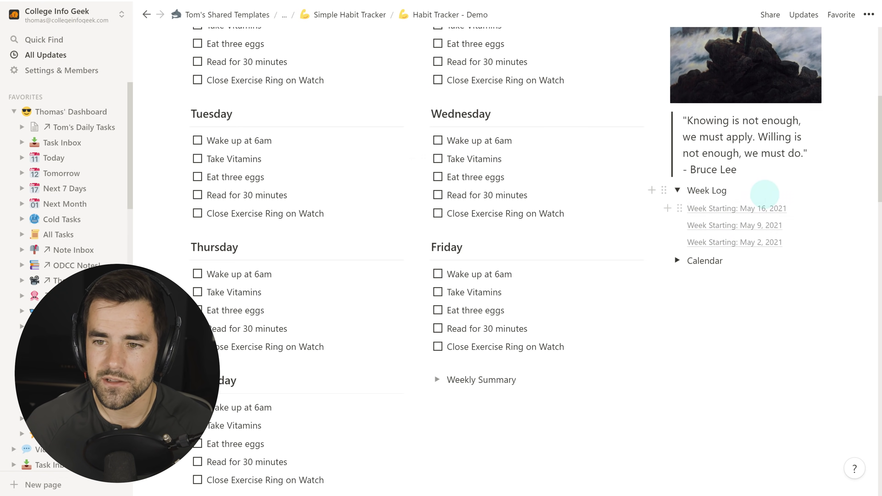
pyautogui.click(742, 242)
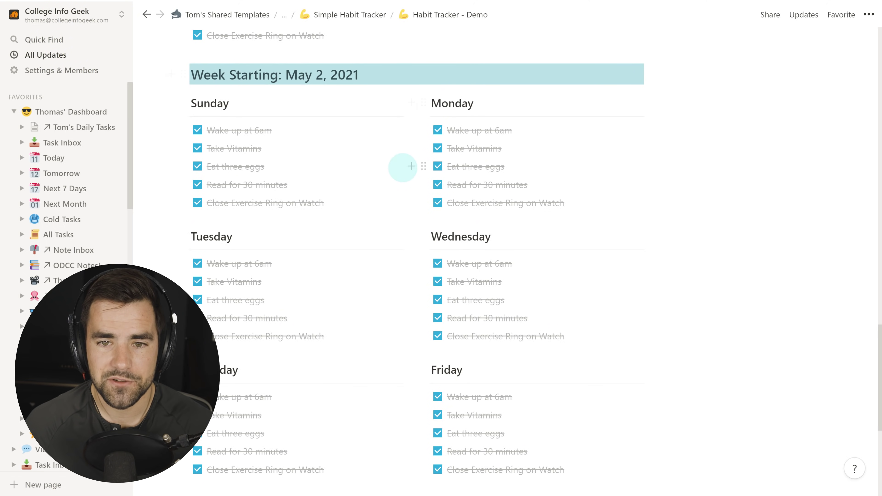
pyautogui.scroll(20, 403, 168)
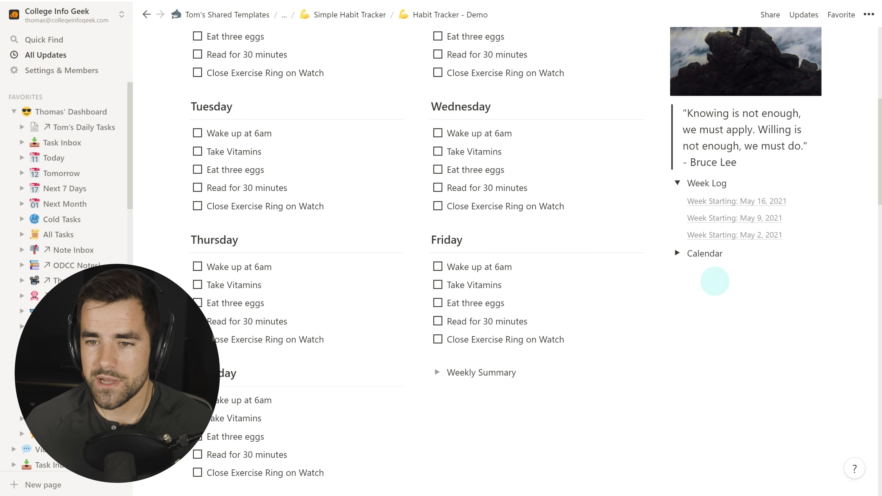
# Expand the Calendar, then collapse both Week Log and Calendar and return to the top.
pyautogui.click(677, 253)
pyautogui.click(677, 184)
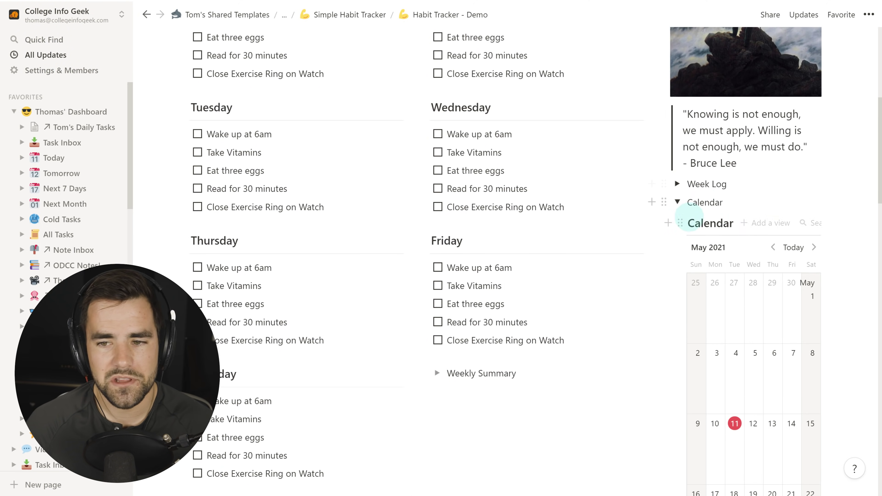
pyautogui.scroll(-4, 814, 422)
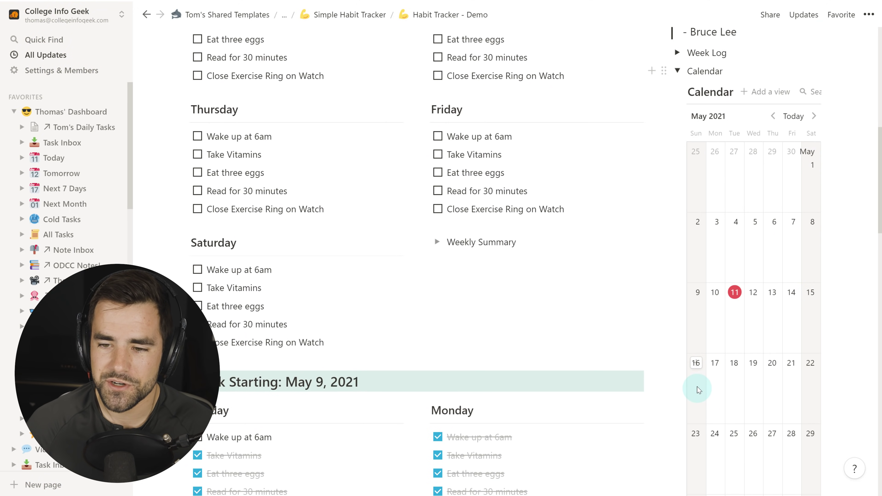
pyautogui.scroll(-3, 777, 262)
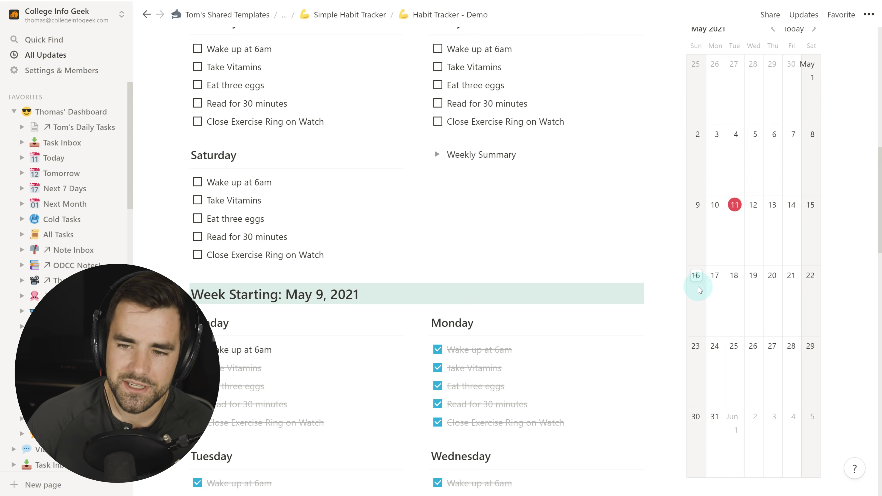
pyautogui.scroll(-1, 699, 290)
pyautogui.scroll(6, 693, 321)
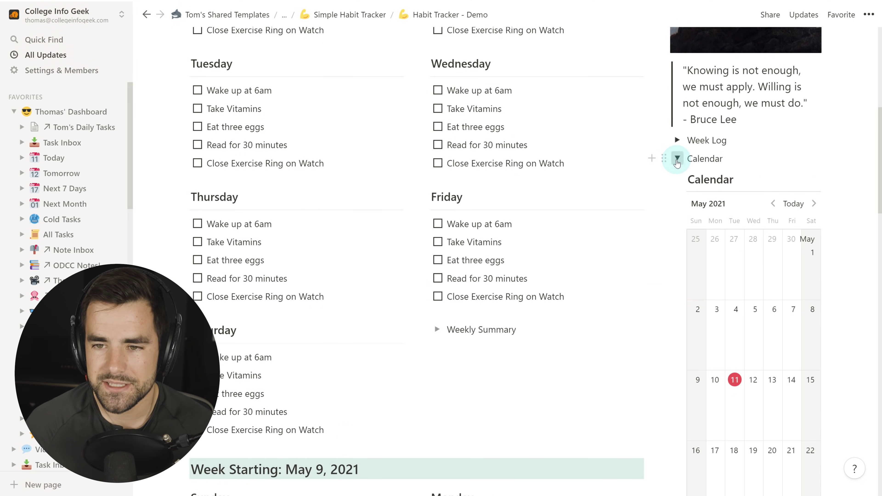
pyautogui.click(677, 159)
pyautogui.scroll(10, 600, 251)
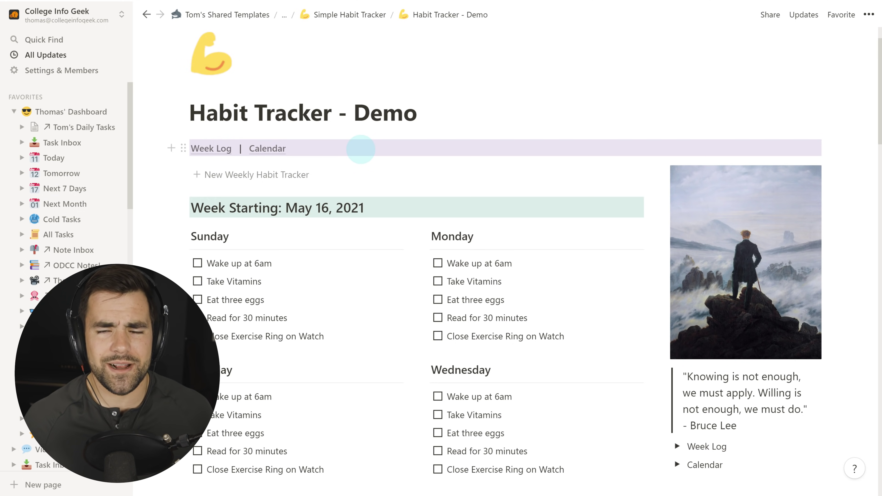
pyautogui.scroll(-3, 694, 313)
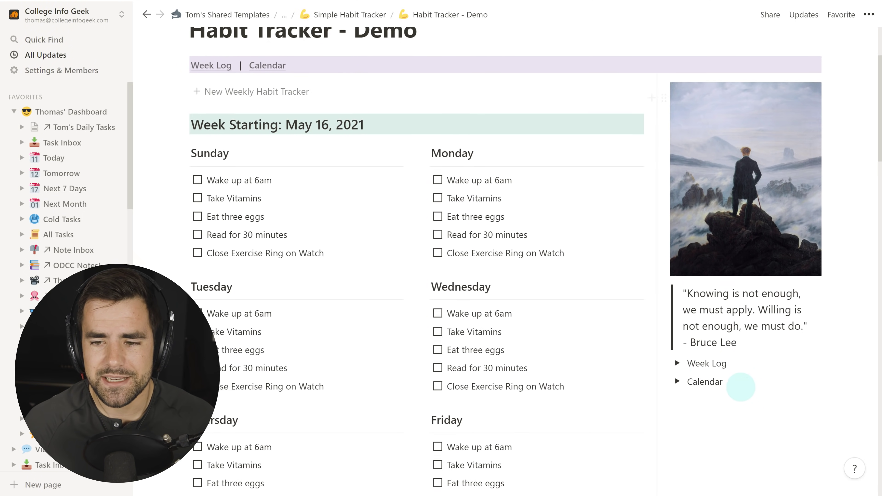
pyautogui.scroll(2, 226, 118)
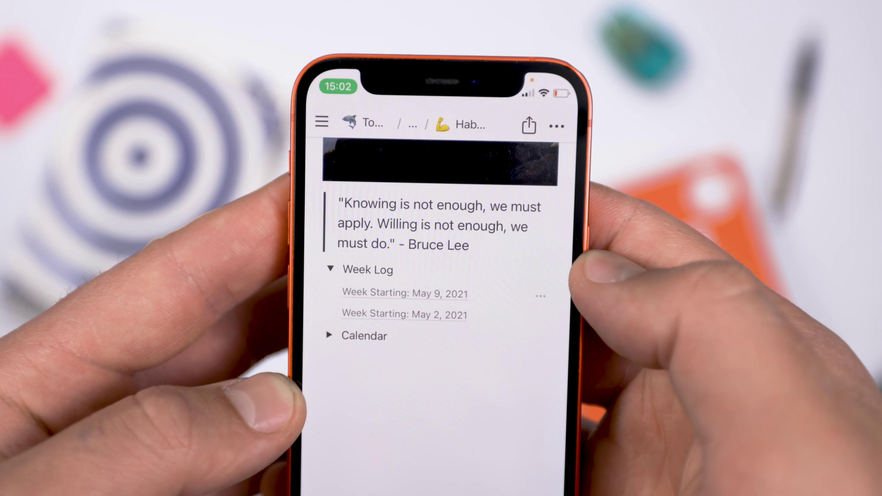
# Open the May 2, 2021 week, then go up to the parent Simple Habit Tracker page.
pyautogui.click(404, 314)
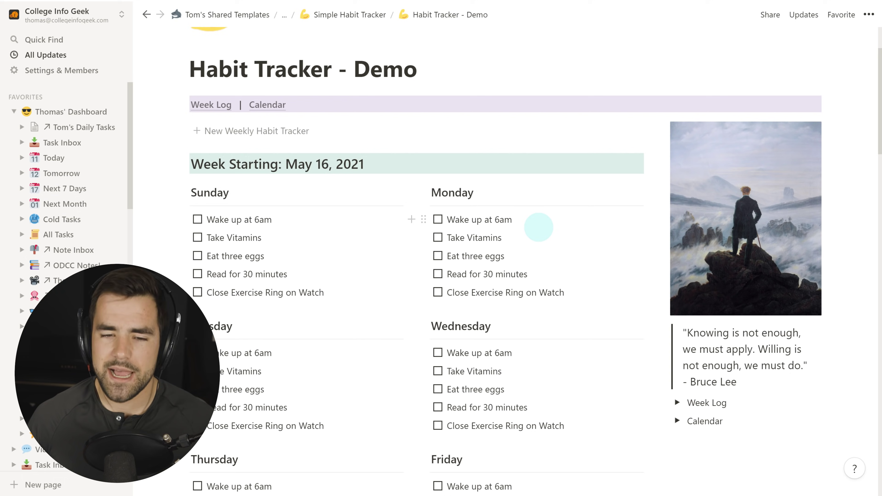
pyautogui.scroll(-1, 656, 288)
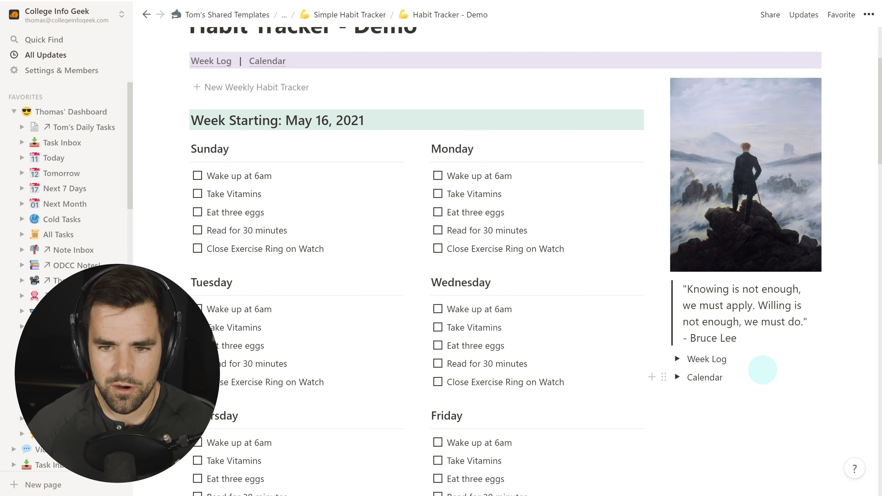
pyautogui.scroll(2, 744, 359)
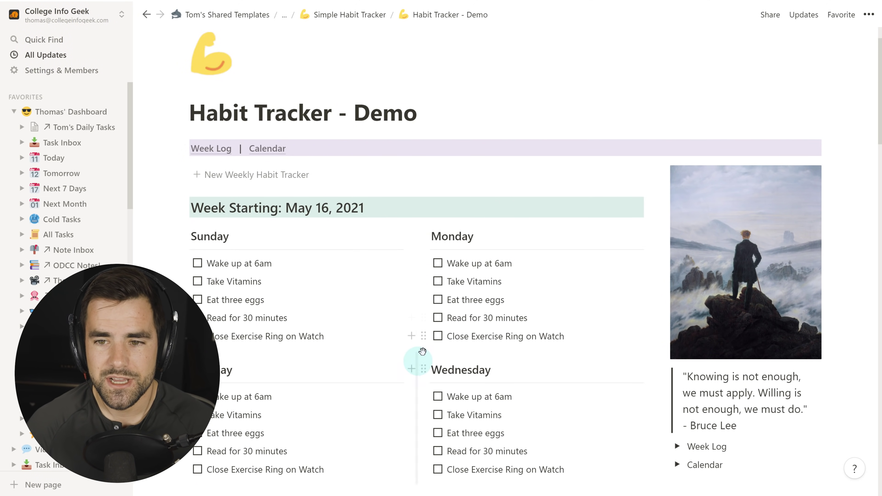
pyautogui.scroll(-1, 508, 337)
pyautogui.click(357, 15)
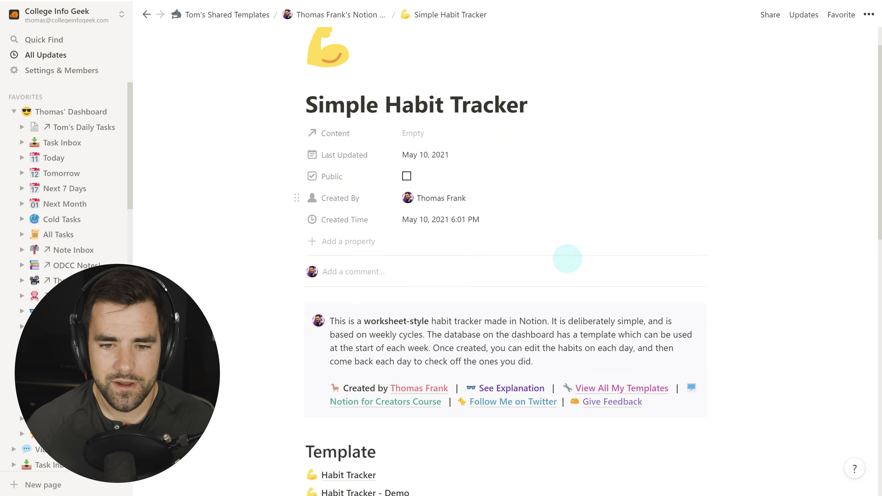
# Add a sub-page titled 'Habit Tracker - From Scratch' below the Demo entry.
pyautogui.scroll(-1, 567, 259)
pyautogui.scroll(1, 702, 278)
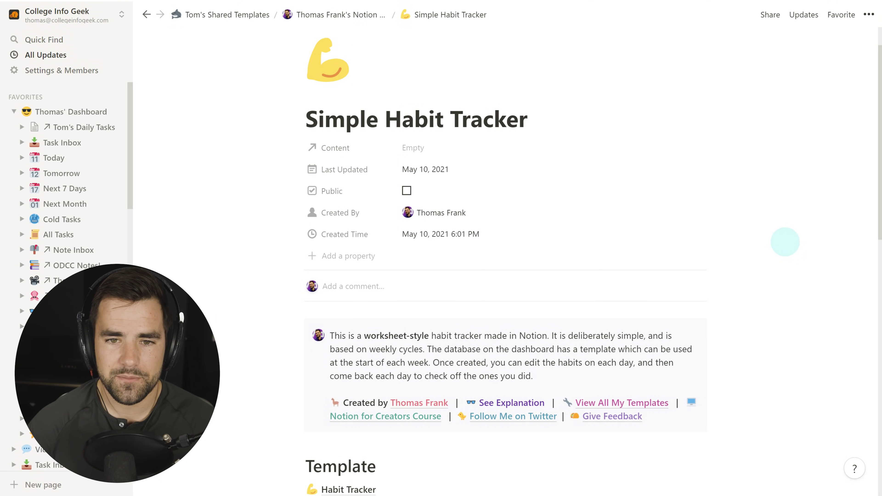
pyautogui.scroll(-1, 838, 276)
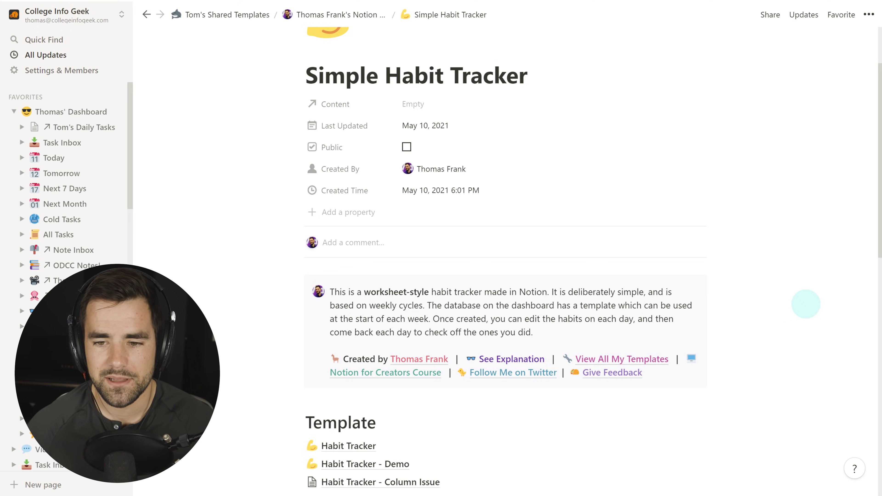
pyautogui.scroll(-6, 802, 305)
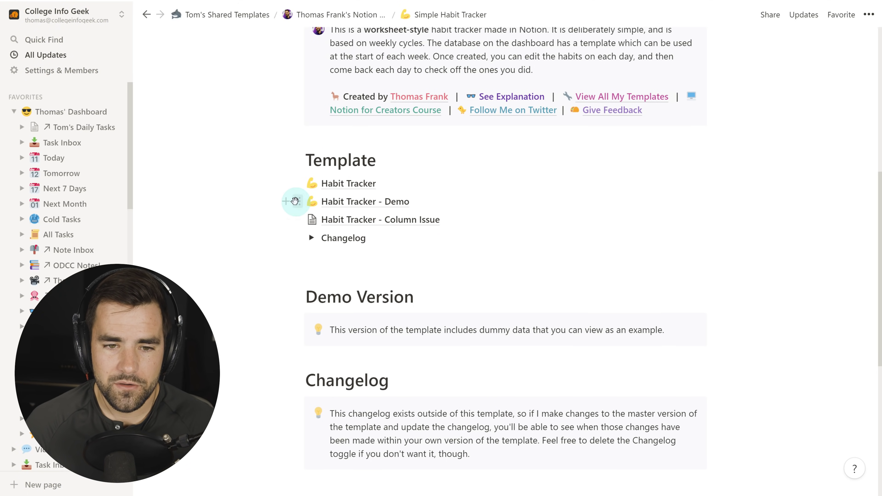
pyautogui.click(289, 201)
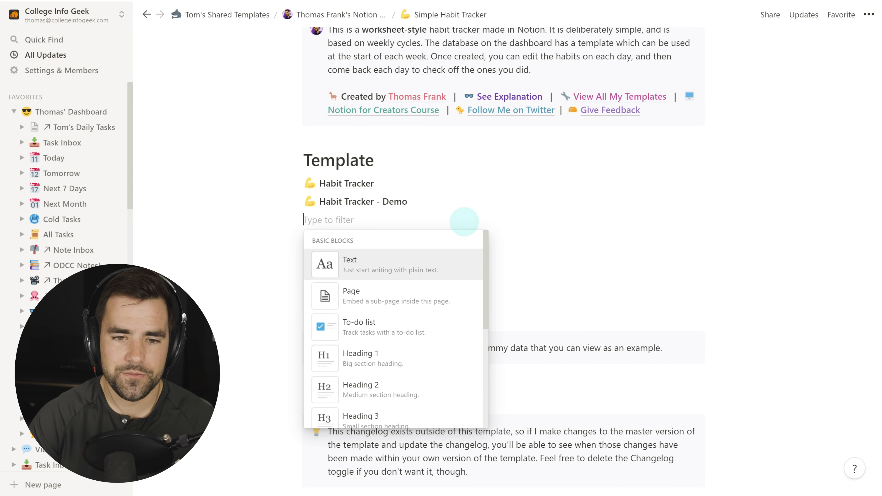
pyautogui.write('page')
pyautogui.click(351, 260)
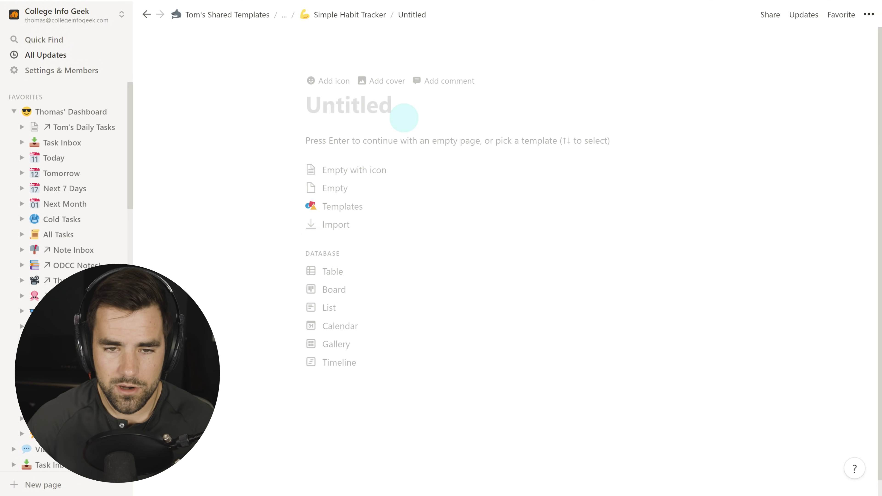
pyautogui.write('Habit Tracker - From Scratch')
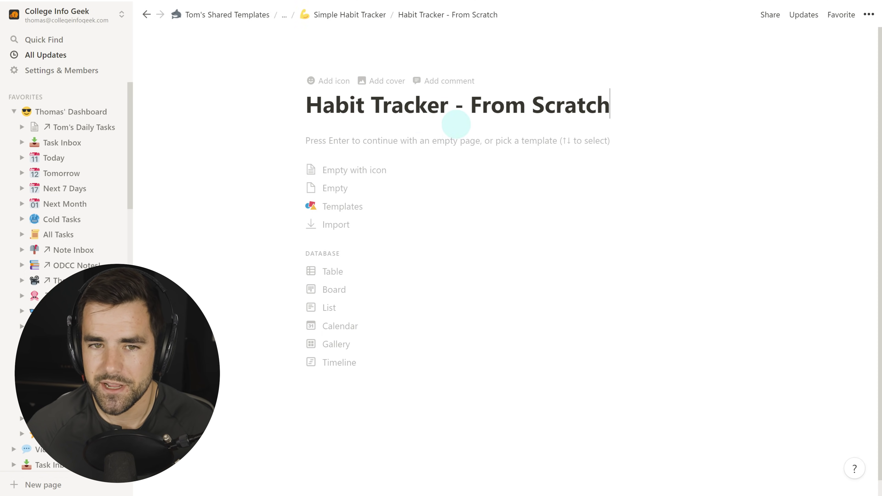
# Switch the new page to full width, leaving its body empty.
pyautogui.click(871, 16)
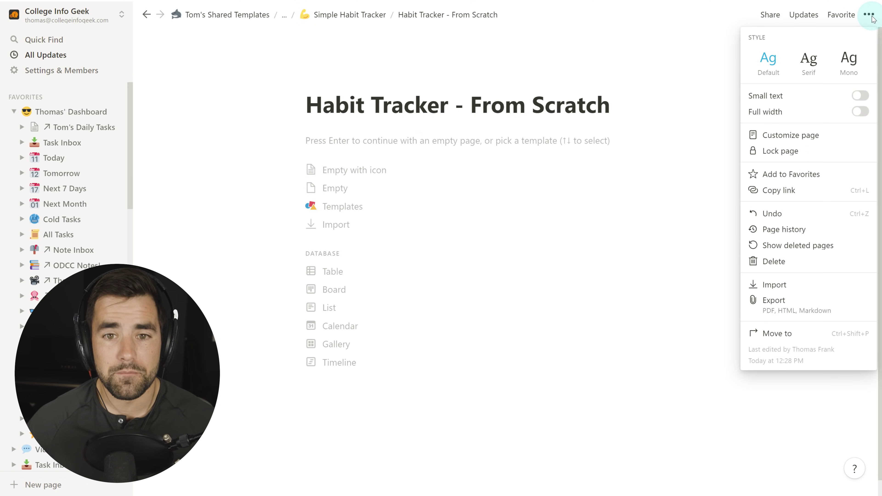
pyautogui.click(859, 112)
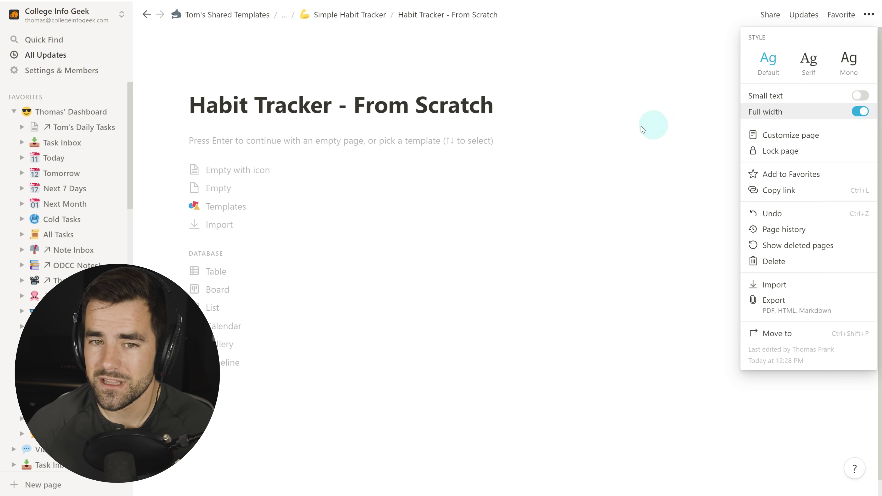
pyautogui.click(365, 144)
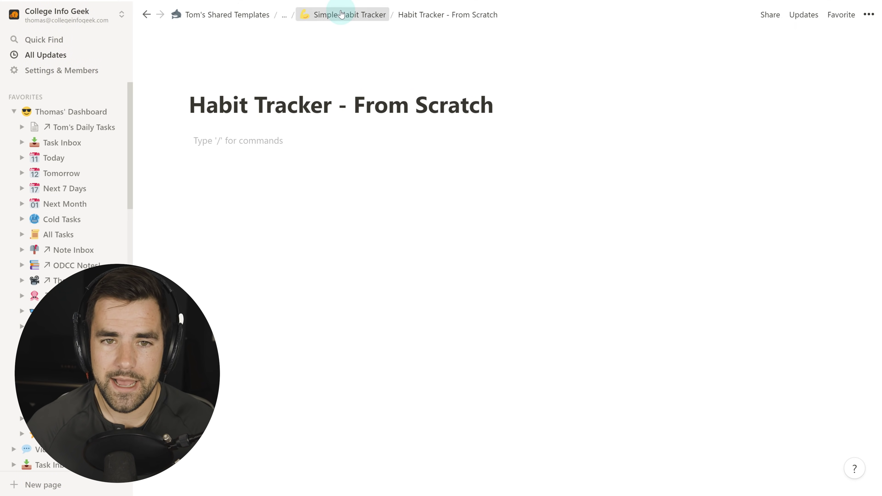
pyautogui.click(350, 15)
pyautogui.scroll(-7, 360, 255)
pyautogui.click(359, 248)
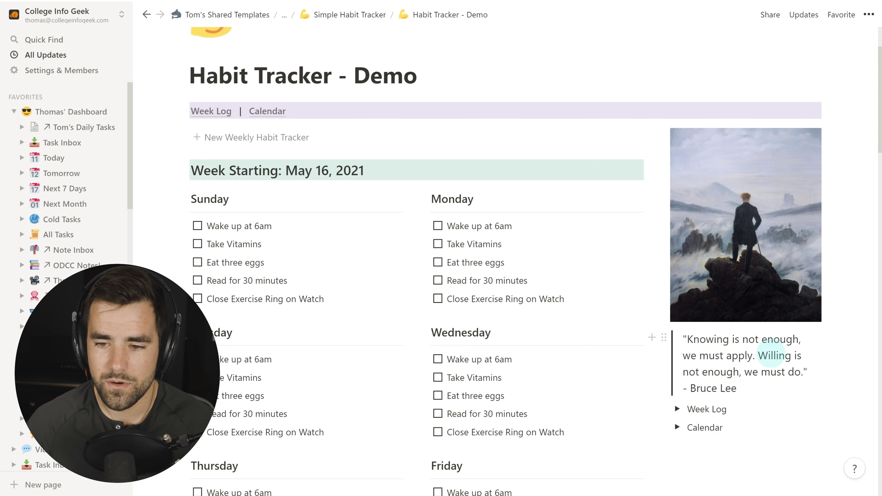
pyautogui.scroll(-1, 736, 368)
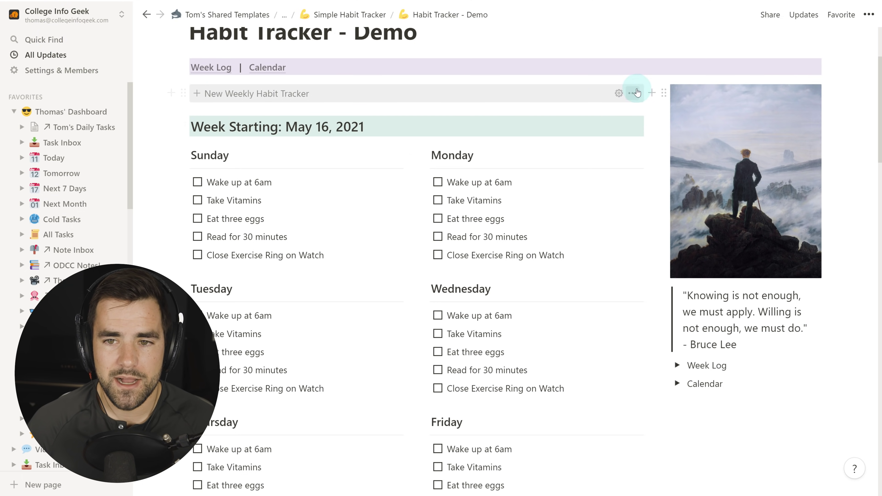
pyautogui.click(618, 92)
pyautogui.scroll(-5, 251, 292)
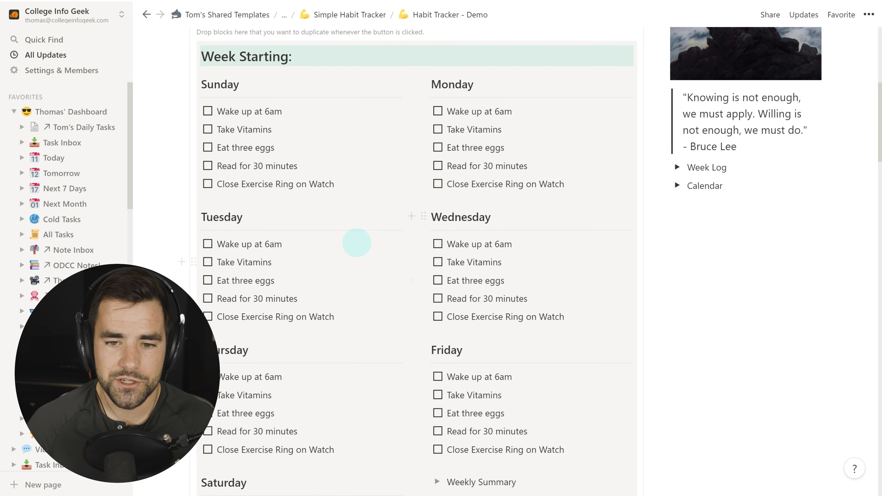
pyautogui.scroll(6, 354, 242)
pyautogui.scroll(-1, 354, 274)
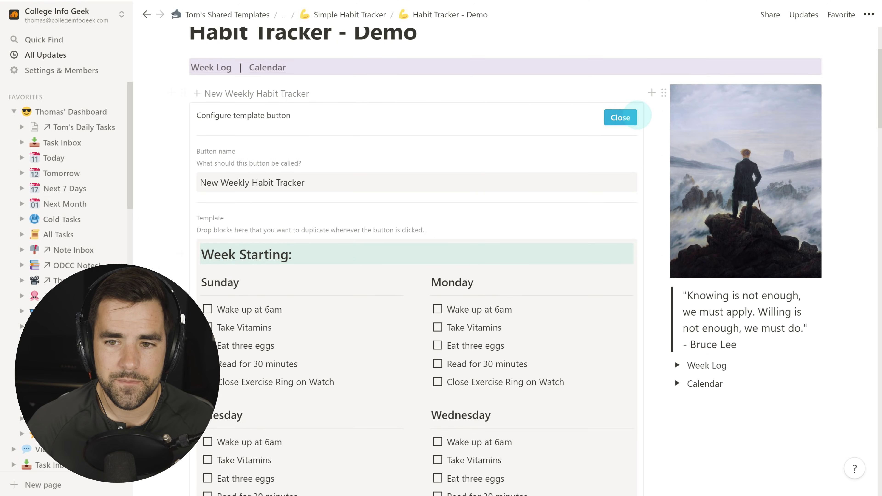
pyautogui.click(623, 118)
pyautogui.scroll(2, 334, 233)
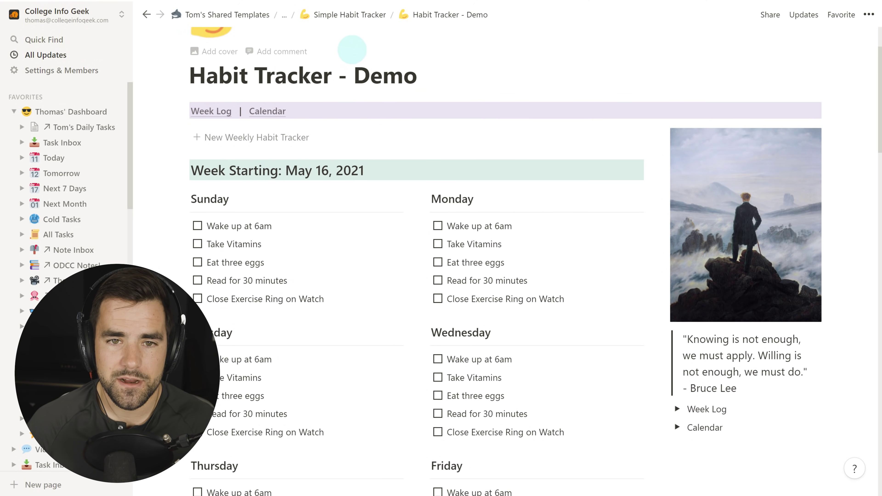
pyautogui.click(350, 21)
pyautogui.scroll(-5, 496, 189)
pyautogui.click(404, 305)
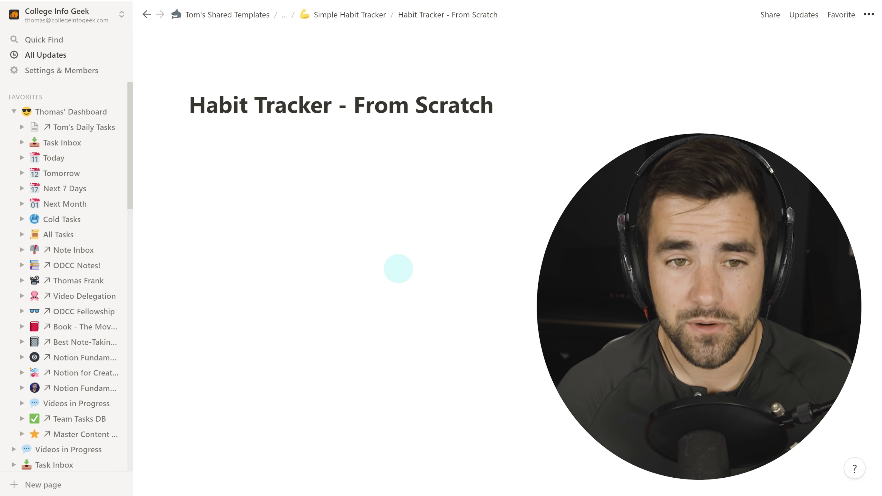
pyautogui.click(359, 179)
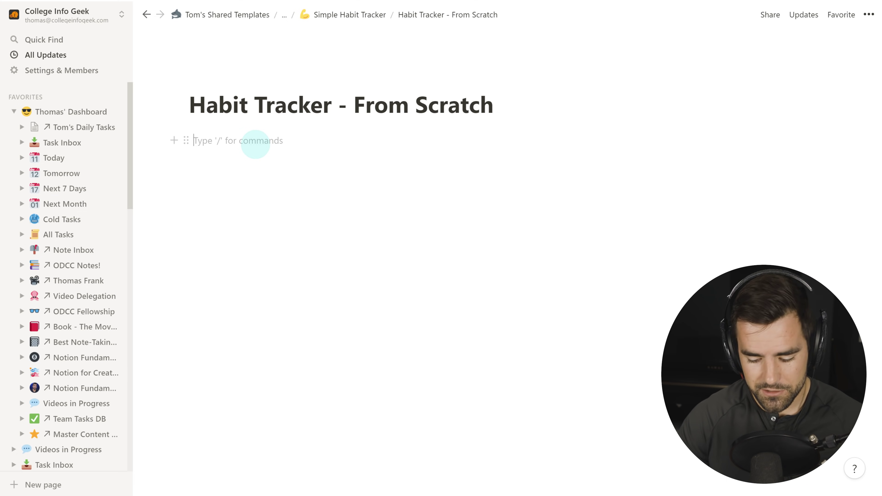
# Create a new sub-page named Worksheet using /page, skipping the templates.
pyautogui.write('/page')
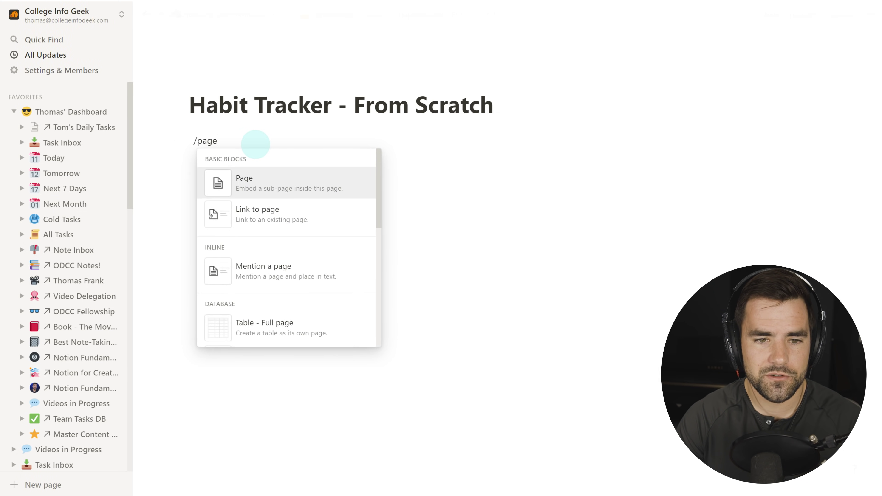
pyautogui.press('Return')
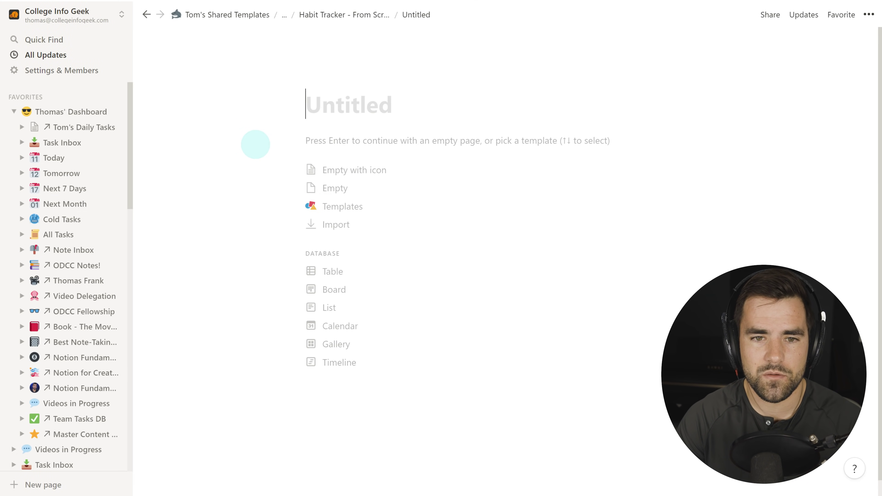
pyautogui.write('Worksheet')
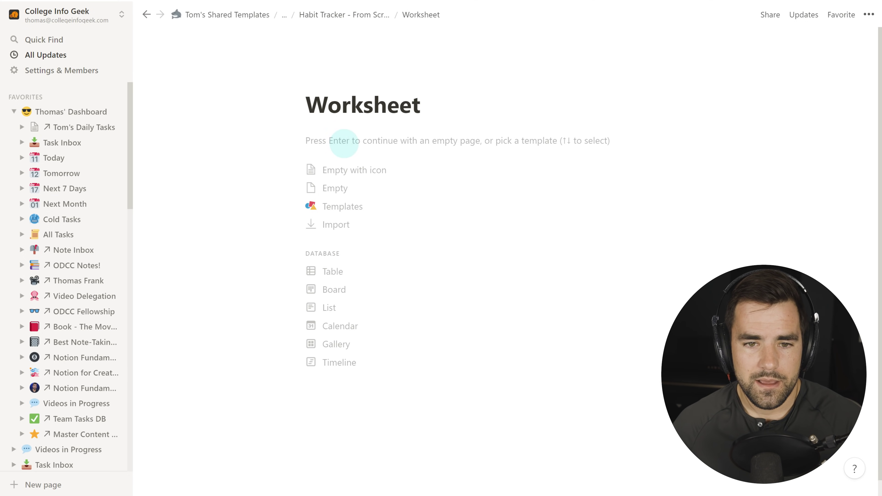
pyautogui.press('Return')
# Add the H2 heading 'Week Starting: May 2, 2021' with a green background.
pyautogui.write('##')
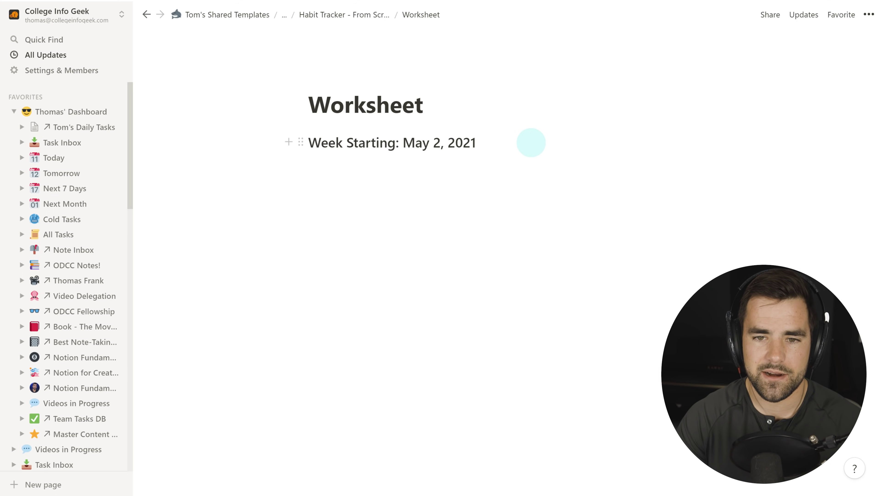
pyautogui.write('/gfreen')
pyautogui.press('BackSpace')
pyautogui.press('BackSpace')
pyautogui.press('BackSpace')
pyautogui.press('BackSpace')
pyautogui.press('BackSpace')
pyautogui.write('reen')
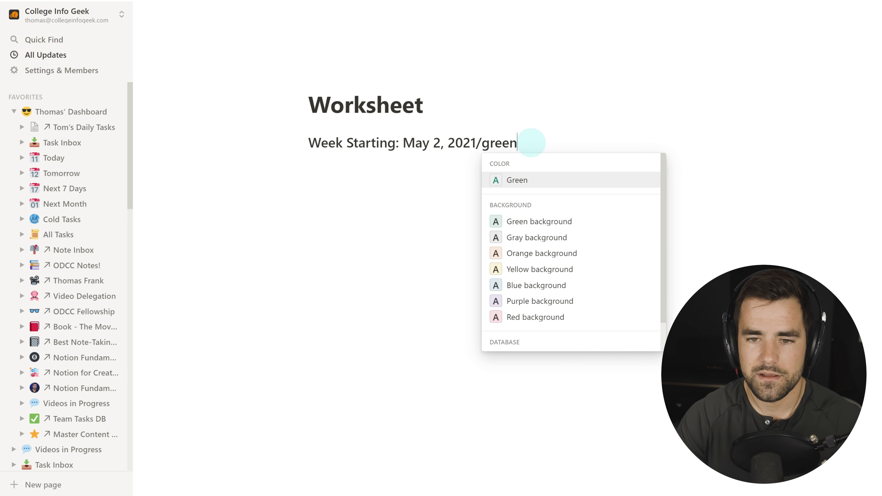
pyautogui.press('Down')
pyautogui.press('Return')
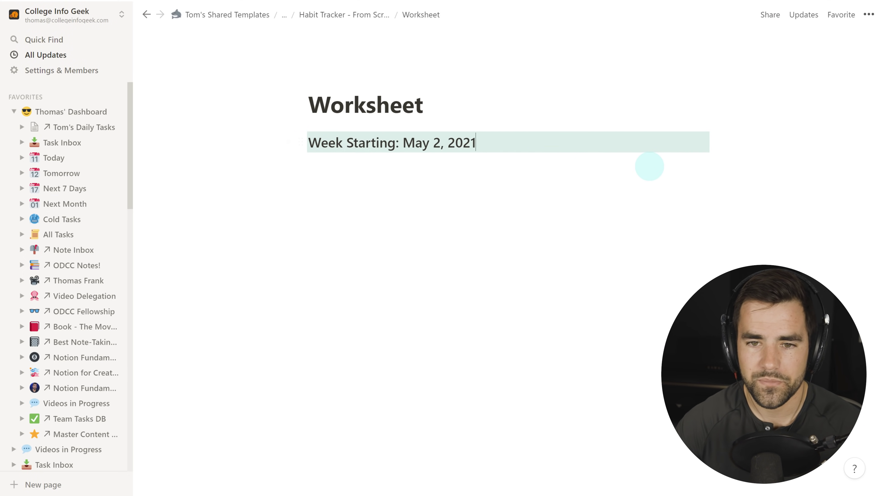
pyautogui.press('Return')
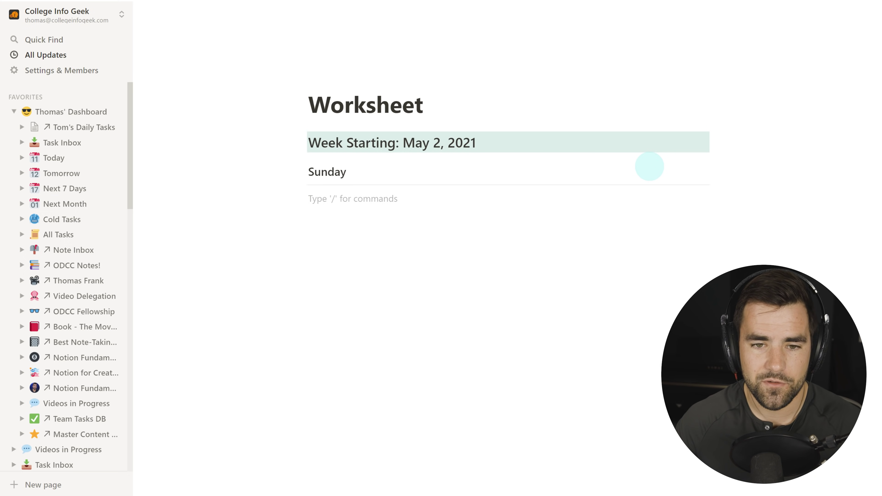
# Add a 'Habit' to-do under Sunday and set the Worksheet to full width.
pyautogui.write('[]')
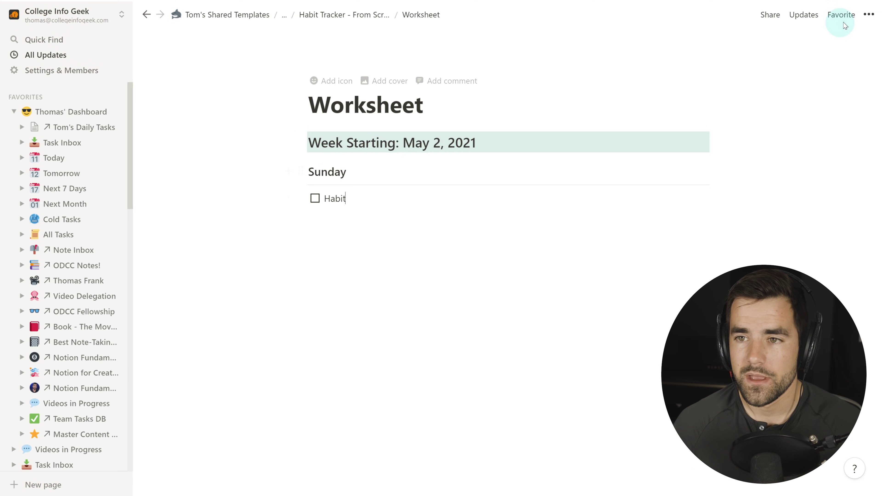
pyautogui.click(868, 15)
pyautogui.click(860, 112)
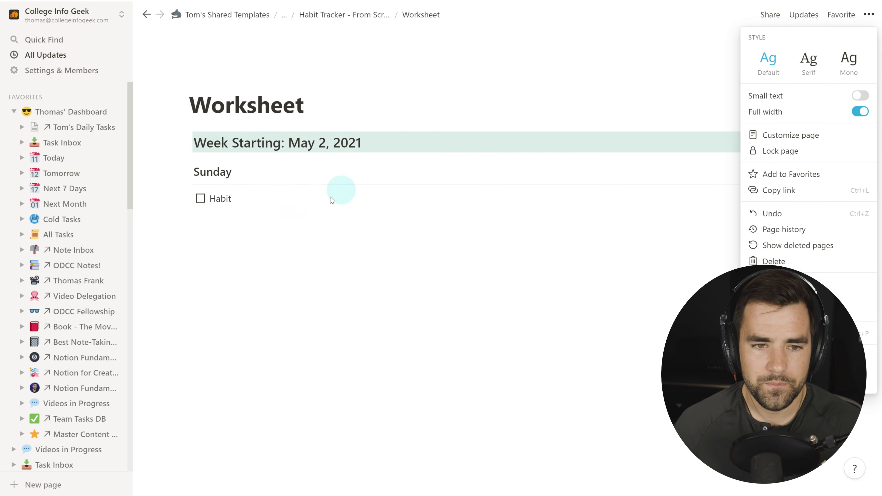
pyautogui.click(222, 175)
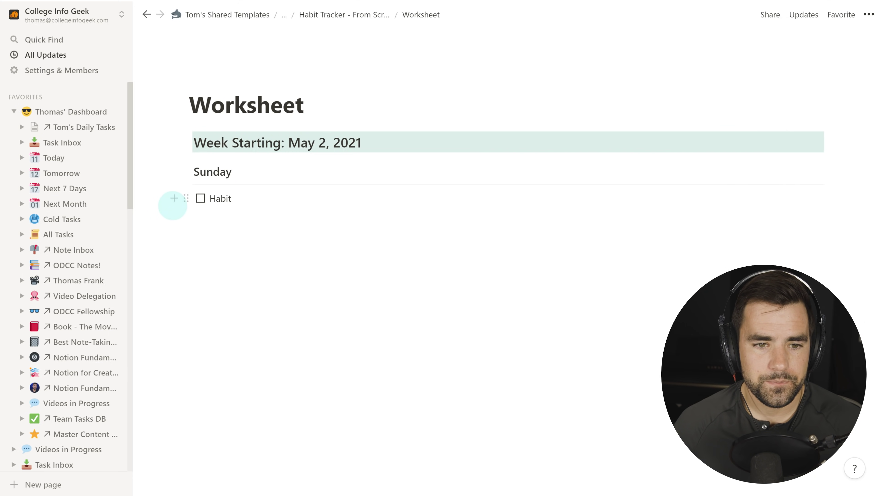
# Duplicate the Sunday heading, divider and Habit to-do below, renaming the copy Monday.
pyautogui.moveTo(156, 200); pyautogui.dragTo(250, 174)
pyautogui.hotkey('ctrl', 'c')
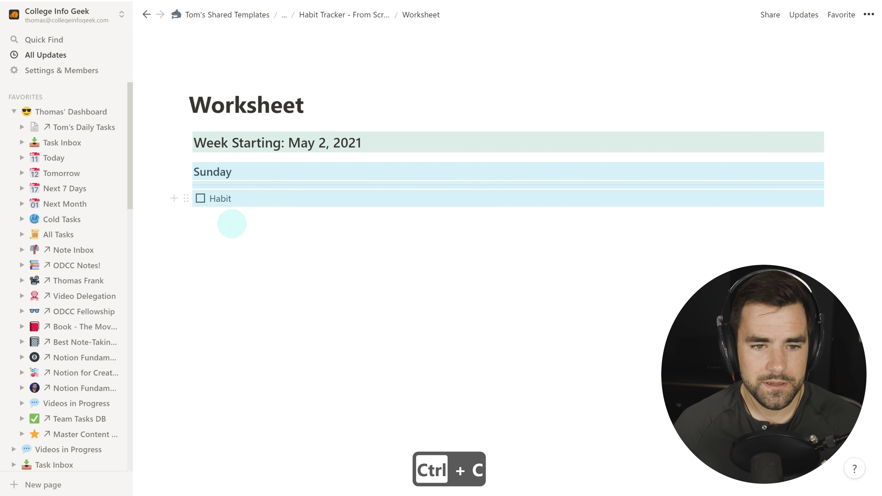
pyautogui.click(258, 201)
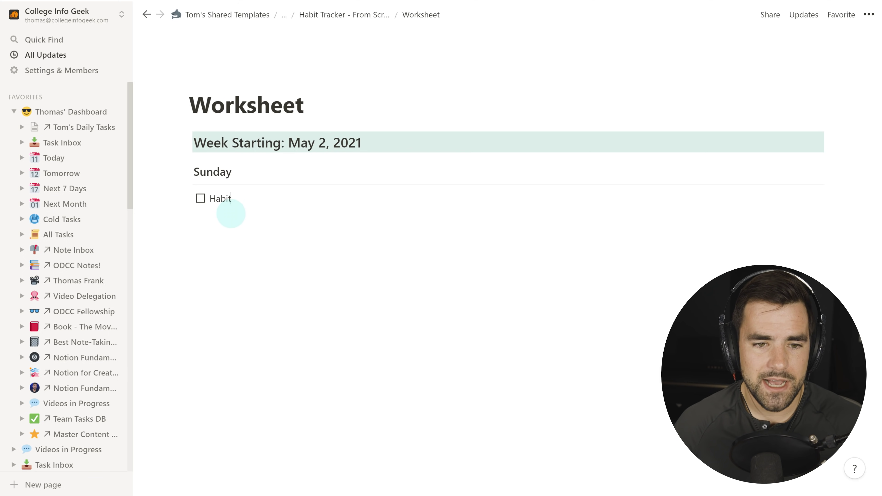
pyautogui.hotkey('ctrl', 'v')
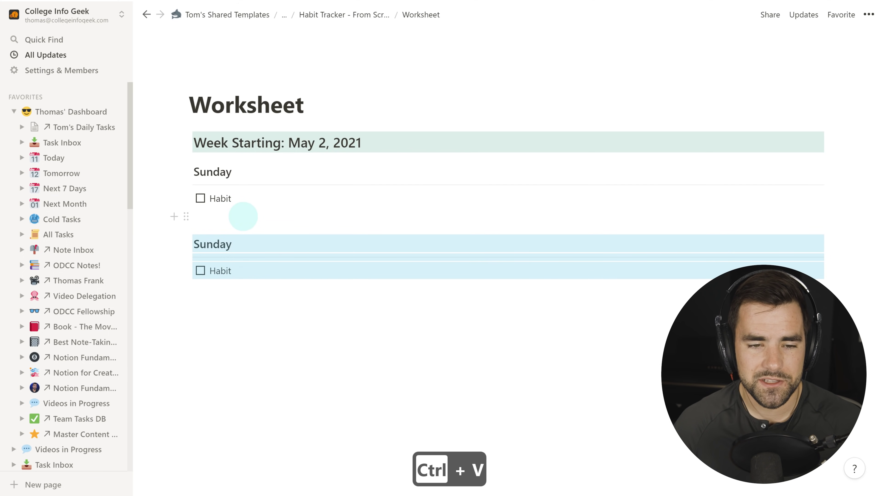
pyautogui.hotkey('ctrl', 'z')
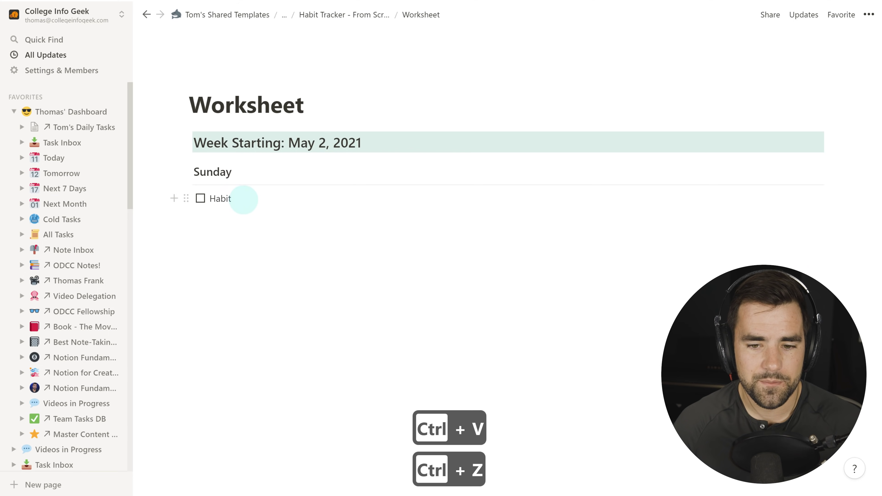
pyautogui.hotkey('ctrl', 'v')
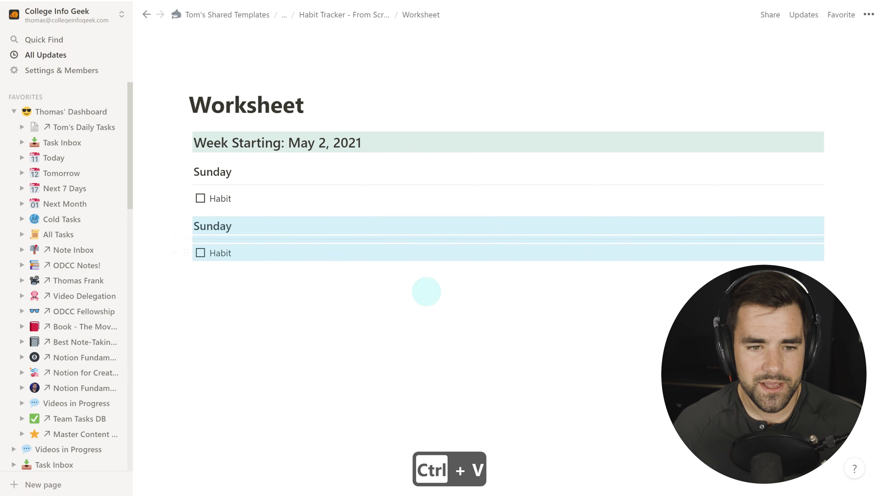
pyautogui.click(227, 226)
pyautogui.press('BackSpace')
pyautogui.press('BackSpace')
pyautogui.press('BackSpace')
pyautogui.press('BackSpace')
pyautogui.press('BackSpace')
pyautogui.press('BackSpace')
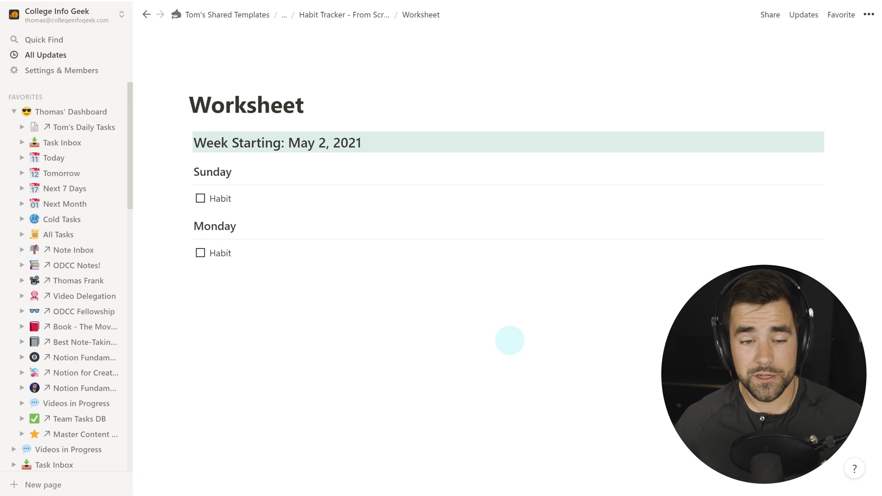
# Copy the Sunday and Monday blocks and paste a second set below them.
pyautogui.moveTo(148, 252); pyautogui.dragTo(216, 175)
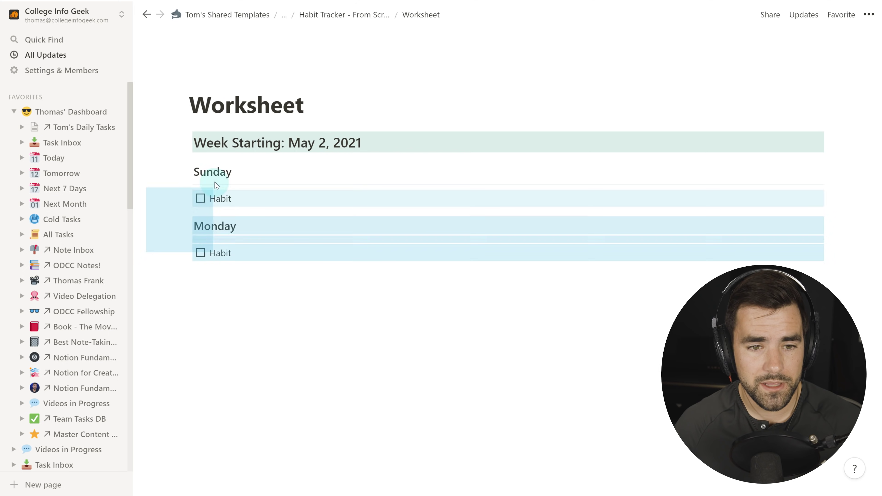
pyautogui.hotkey('ctrl', 'c')
pyautogui.click(407, 285)
pyautogui.hotkey('ctrl', 'v')
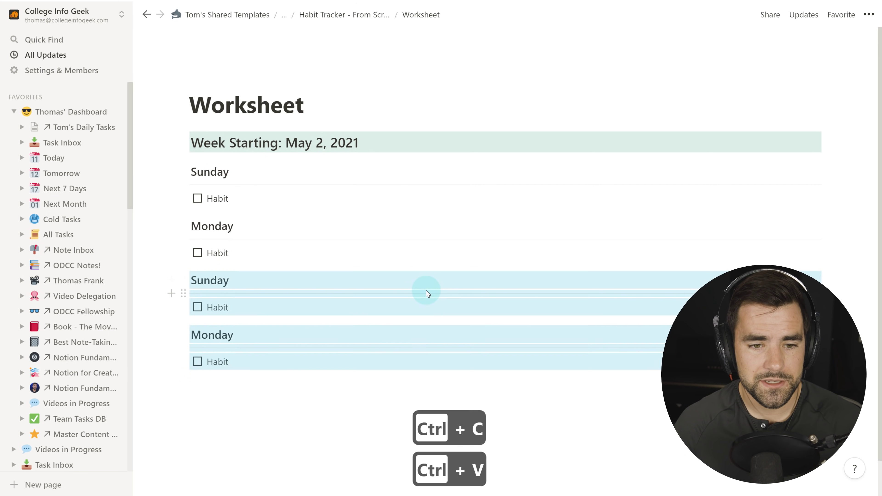
pyautogui.click(218, 423)
# Drag the day blocks into a right-hand column so the days sit in two columns.
pyautogui.moveTo(158, 368); pyautogui.dragTo(824, 165)
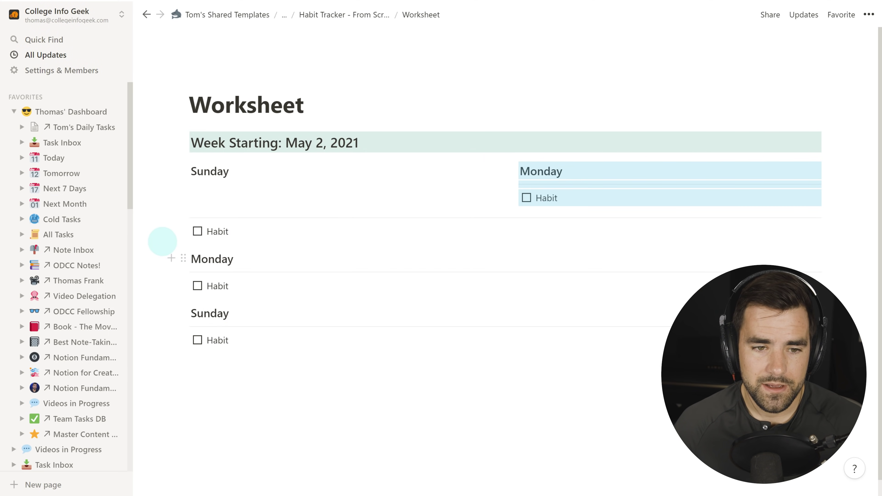
pyautogui.click(162, 244)
pyautogui.moveTo(191, 202); pyautogui.dragTo(199, 189)
pyautogui.moveTo(151, 264); pyautogui.dragTo(207, 209)
pyautogui.moveTo(145, 332); pyautogui.dragTo(523, 213)
# Go up through the page path breadcrumb to the Simple Habit Tracker page.
pyautogui.click(284, 15)
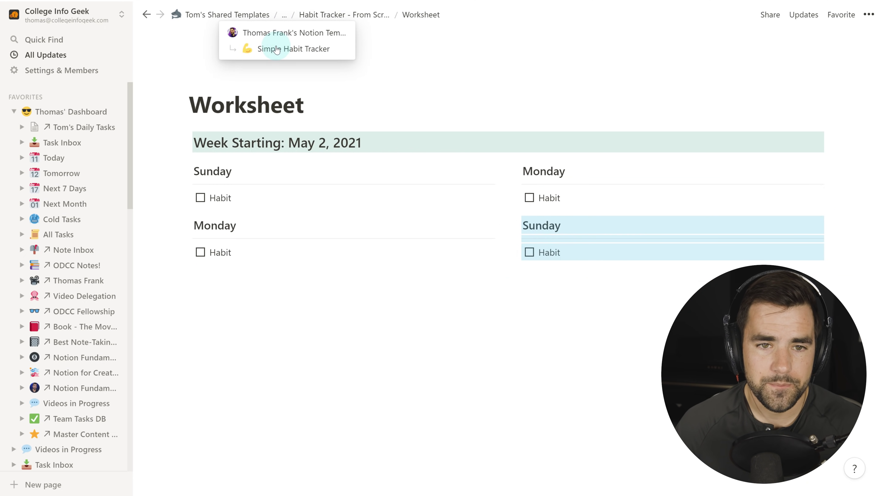
pyautogui.click(277, 49)
pyautogui.scroll(-5, 399, 238)
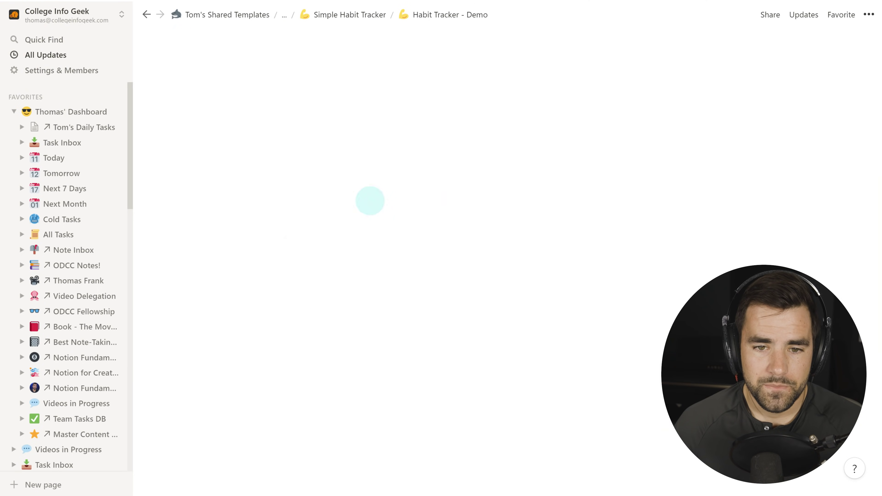
# Tick Tuesday's Wake up at 6am and Take Vitamins habits, then return to Simple Habit Tracker.
pyautogui.scroll(-2, 243, 139)
pyautogui.scroll(-5, 266, 229)
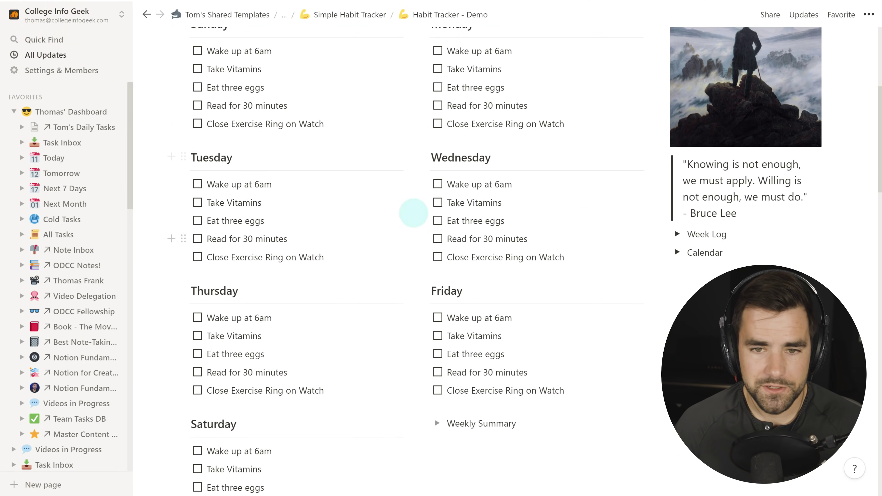
pyautogui.scroll(6, 445, 246)
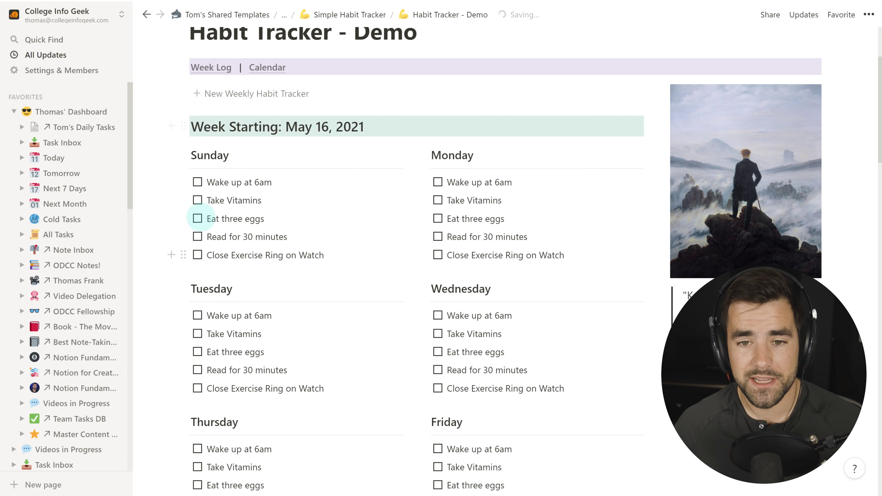
pyautogui.moveTo(687, 227)
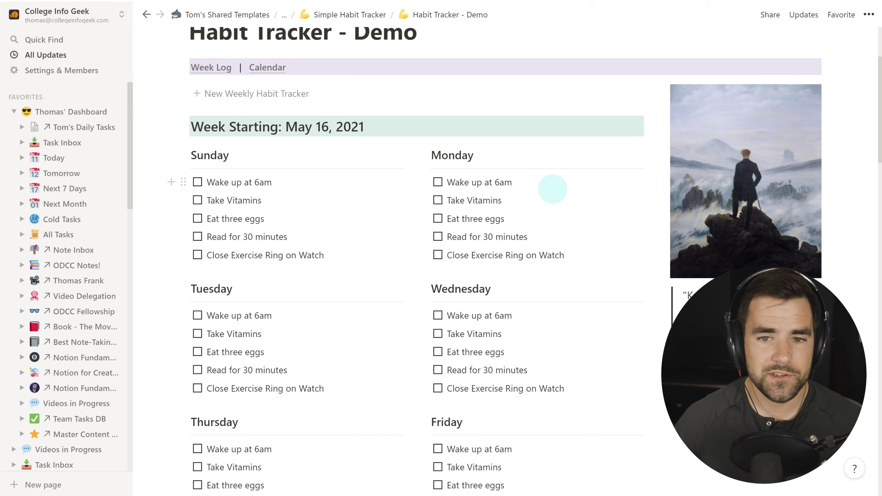
pyautogui.scroll(-2, 366, 357)
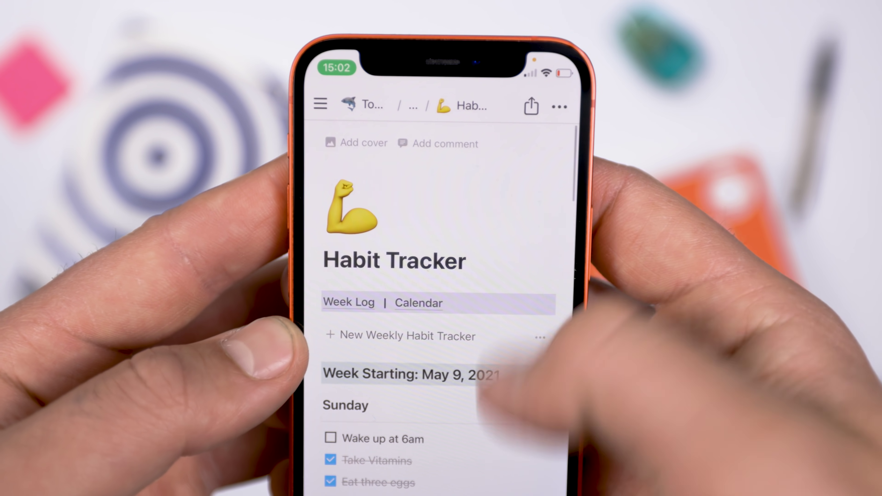
pyautogui.scroll(-6, 441, 313)
pyautogui.scroll(-10, 438, 312)
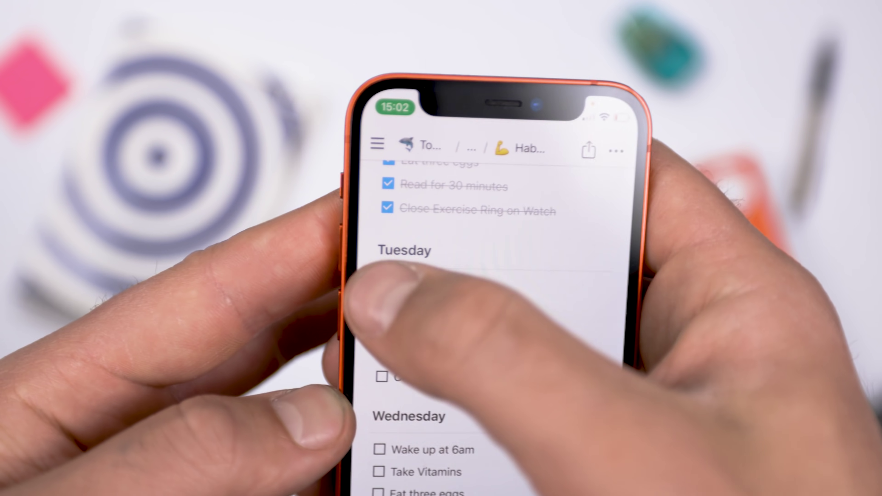
pyautogui.click(330, 259)
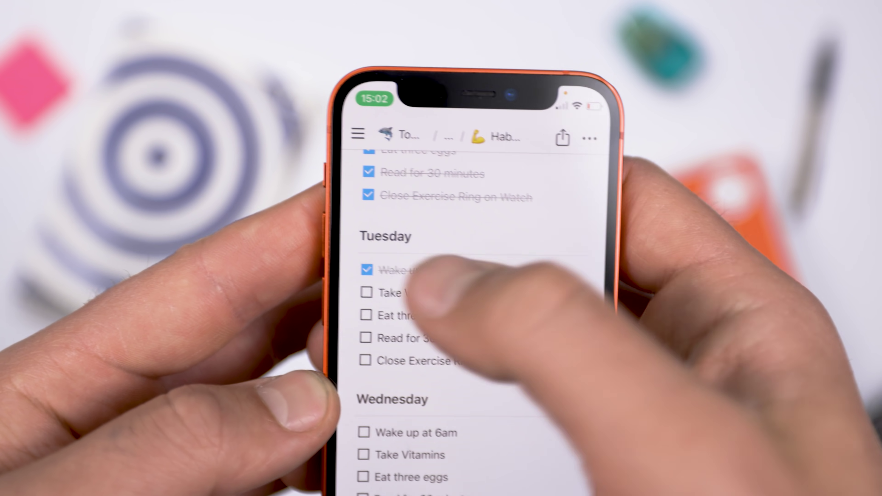
pyautogui.click(329, 282)
pyautogui.hotkey('ctrl', '[')
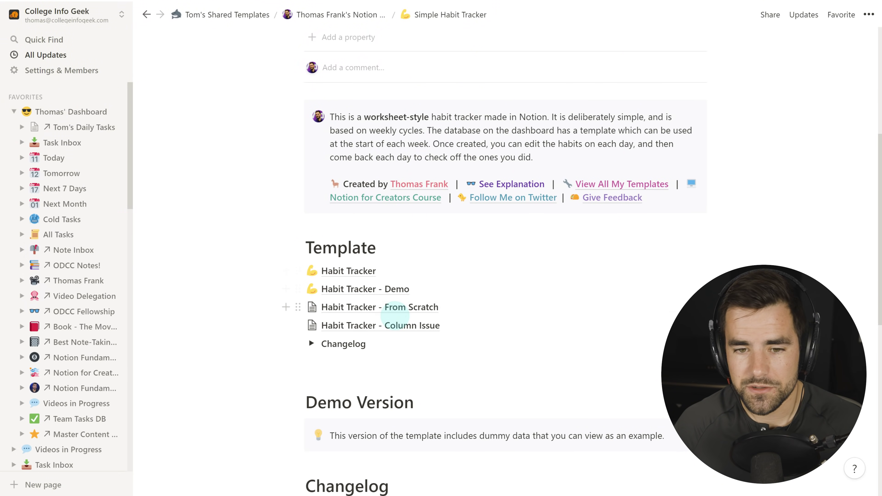
# In the From Scratch Worksheet, rename the left Monday heading to Tuesday and start renaming Sunday.
pyautogui.click(394, 307)
pyautogui.click(227, 141)
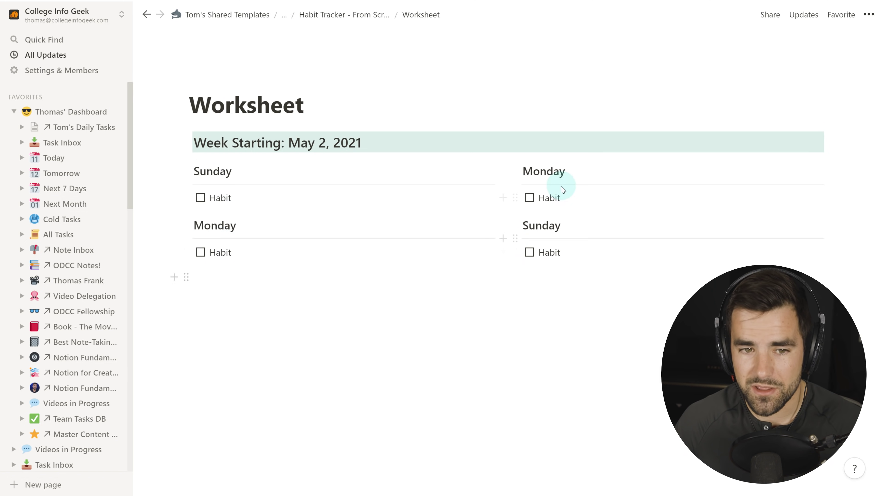
pyautogui.moveTo(237, 226); pyautogui.dragTo(195, 224)
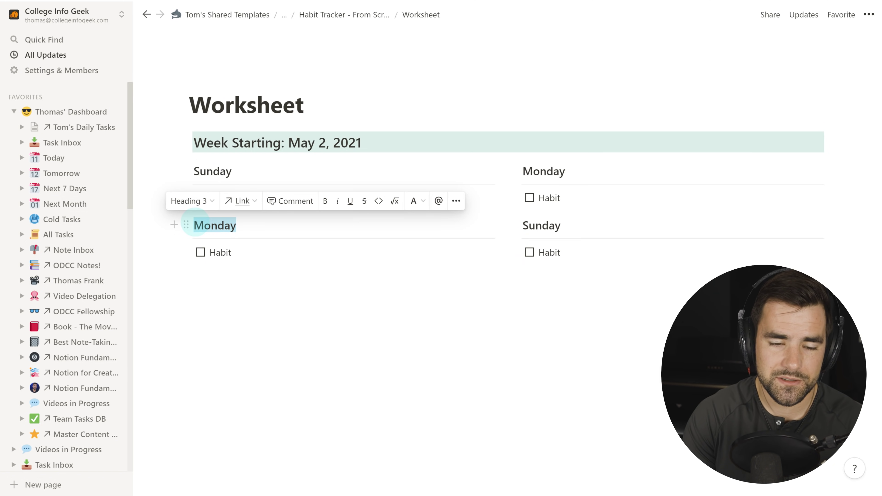
pyautogui.write('Tuday')
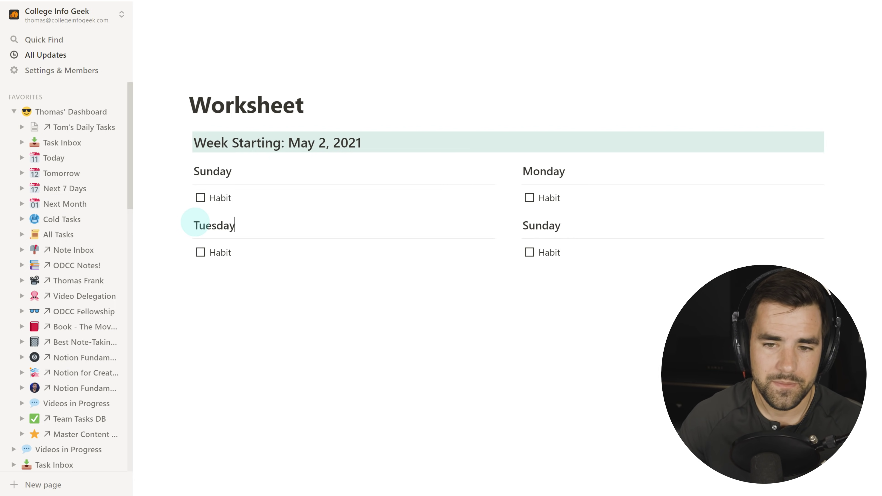
pyautogui.moveTo(563, 226); pyautogui.dragTo(516, 226)
pyautogui.write('W')
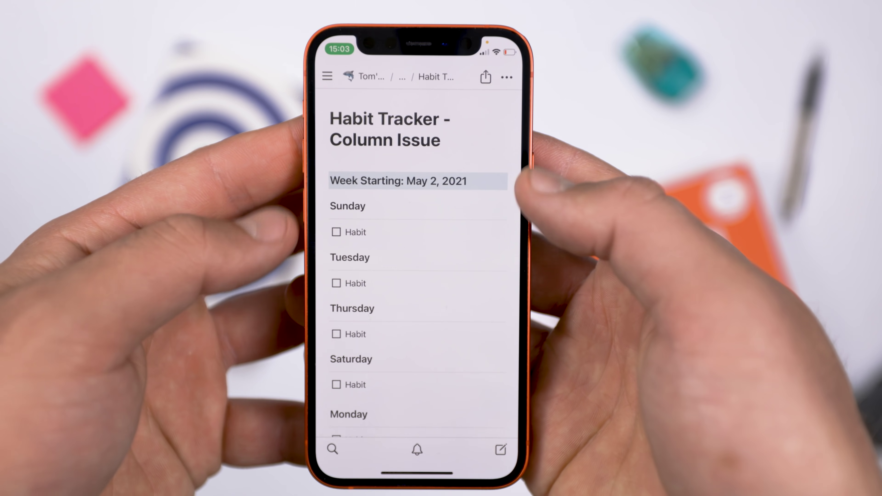
pyautogui.scroll(-3, 413, 265)
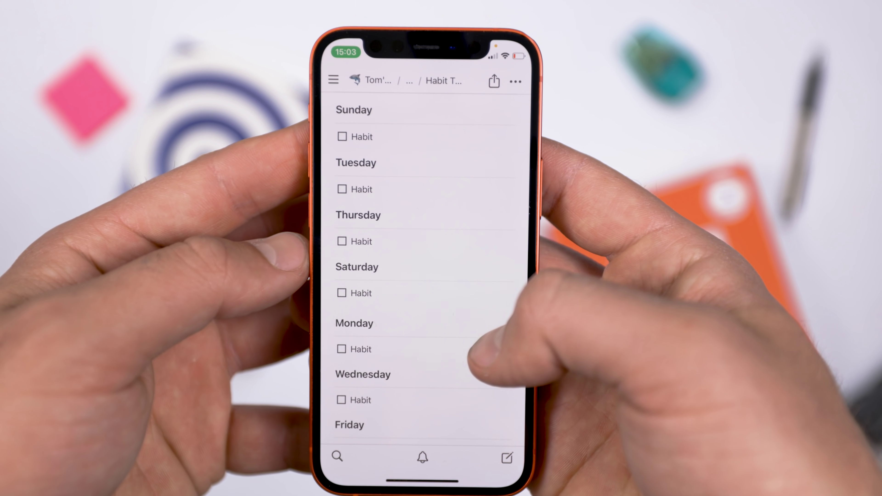
pyautogui.scroll(-3, 420, 264)
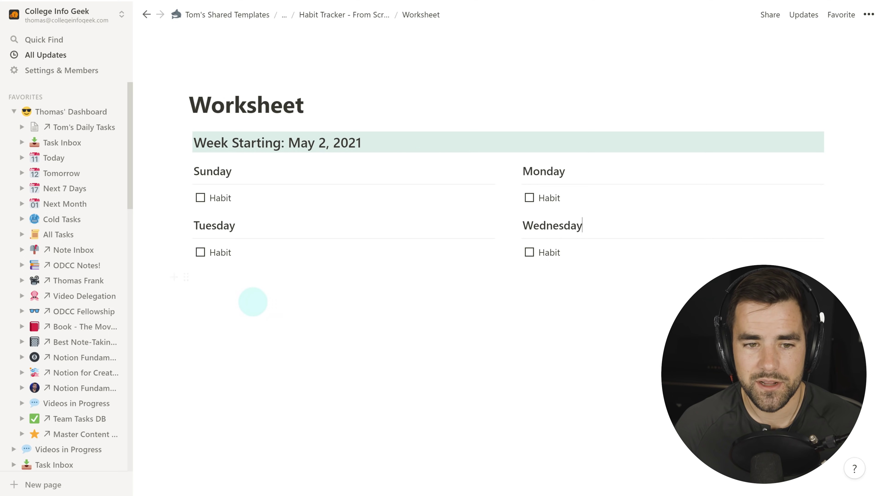
# Delete the Tuesday and Wednesday headings together with their Habit to-dos.
pyautogui.click(384, 290)
pyautogui.moveTo(662, 300); pyautogui.dragTo(233, 222)
pyautogui.press('Delete')
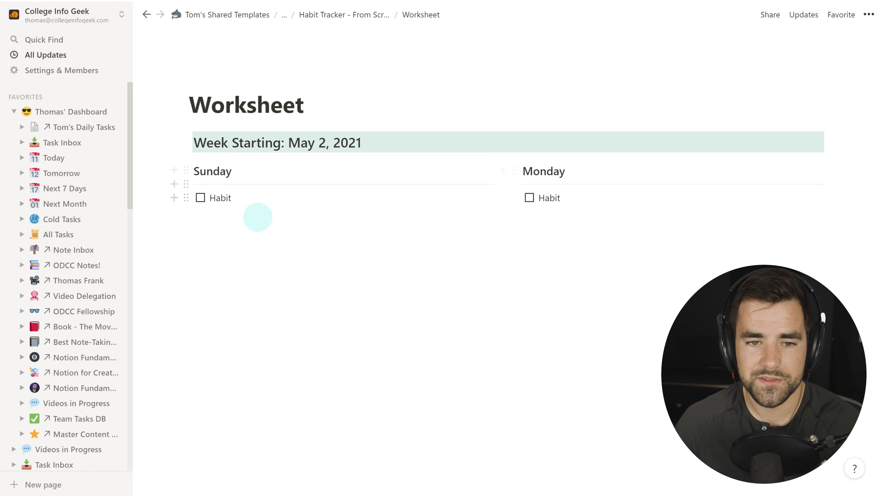
# Add a full-width divider beneath the Sunday and Monday columns and clear leftover empty lines.
pyautogui.click(219, 253)
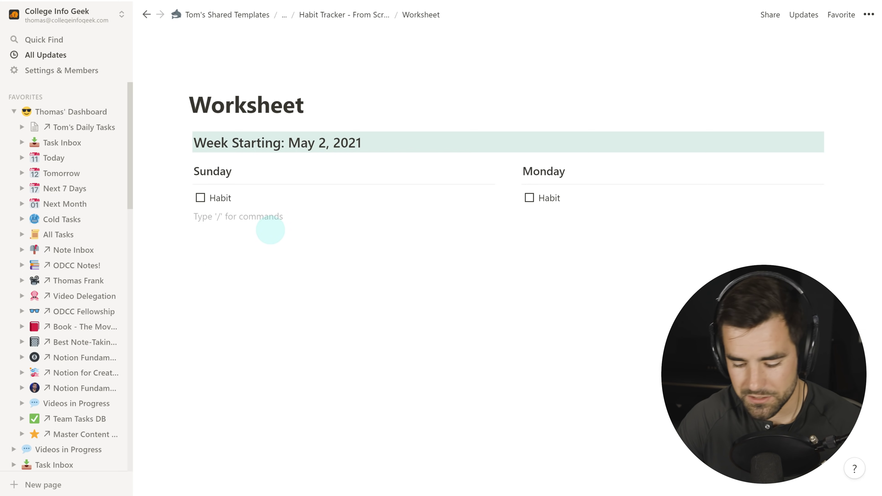
pyautogui.write('---')
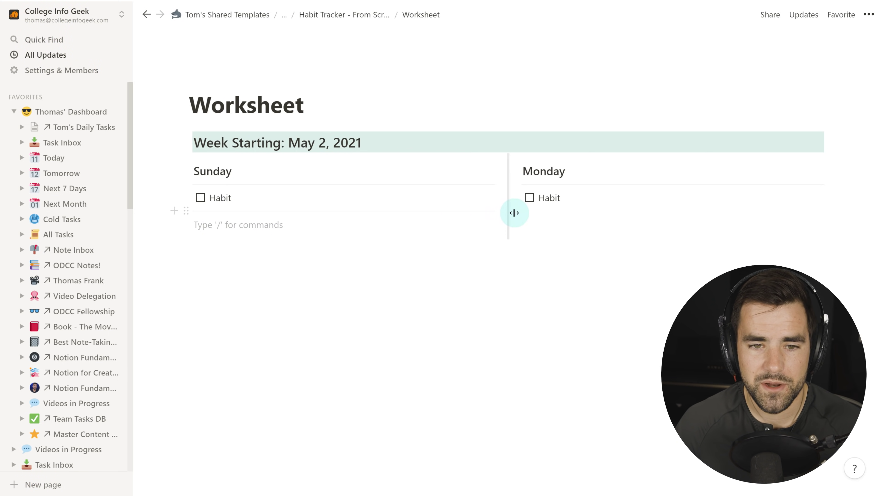
pyautogui.click(187, 211)
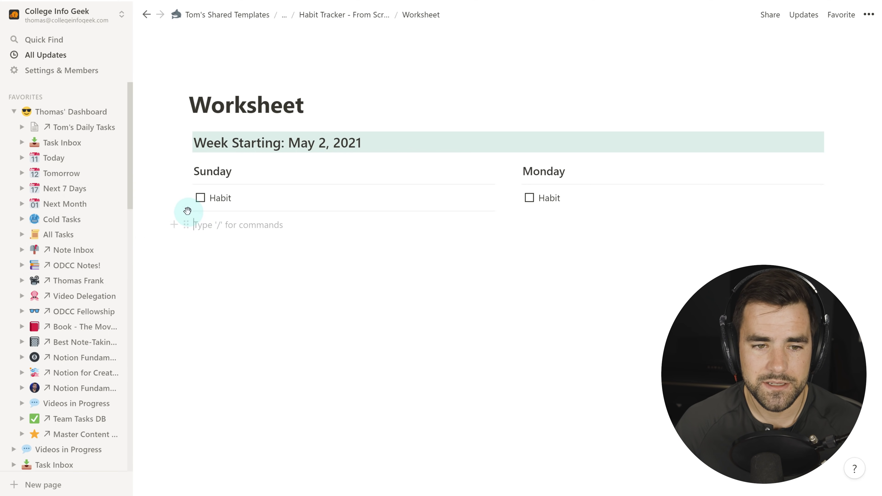
pyautogui.moveTo(186, 215); pyautogui.dragTo(215, 276)
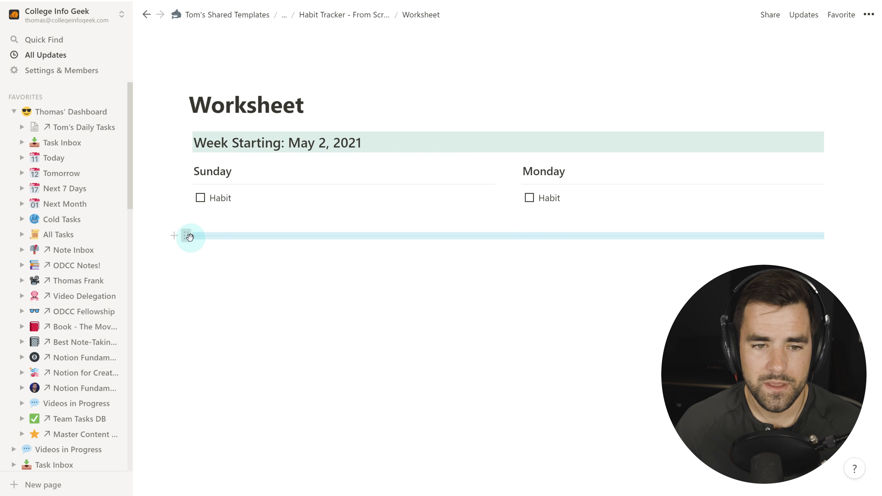
pyautogui.click(189, 236)
pyautogui.press('Escape')
pyautogui.click(247, 216)
pyautogui.press('BackSpace')
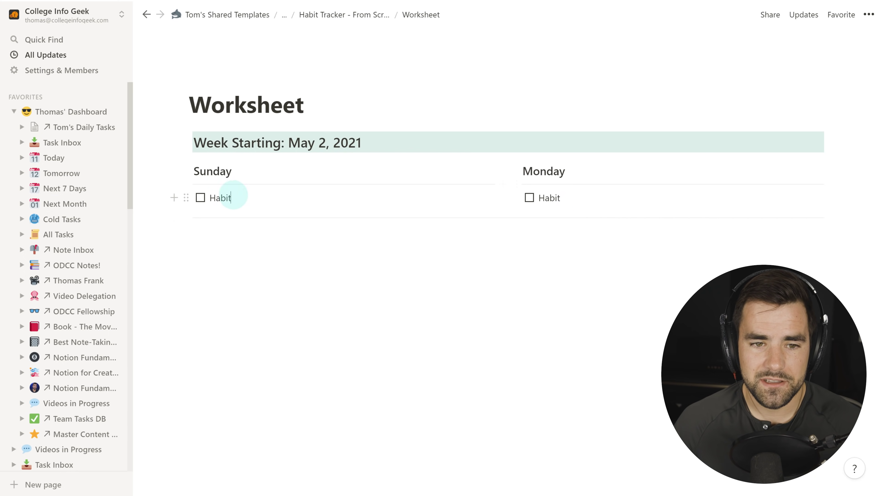
# Copy the Sunday and Monday columns below and arrange the copies into a second side-by-side row.
pyautogui.moveTo(262, 179); pyautogui.dragTo(589, 224)
pyautogui.hotkey('ctrl', 'c')
pyautogui.click(262, 214)
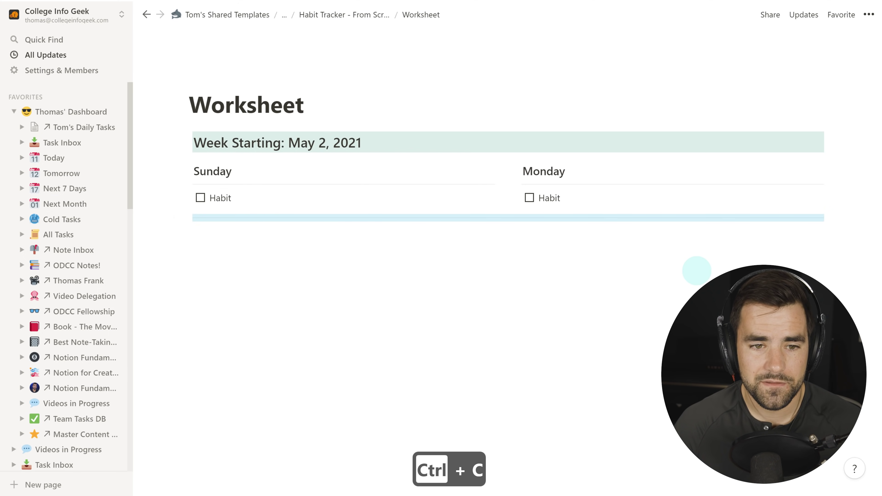
pyautogui.hotkey('ctrl', 'v')
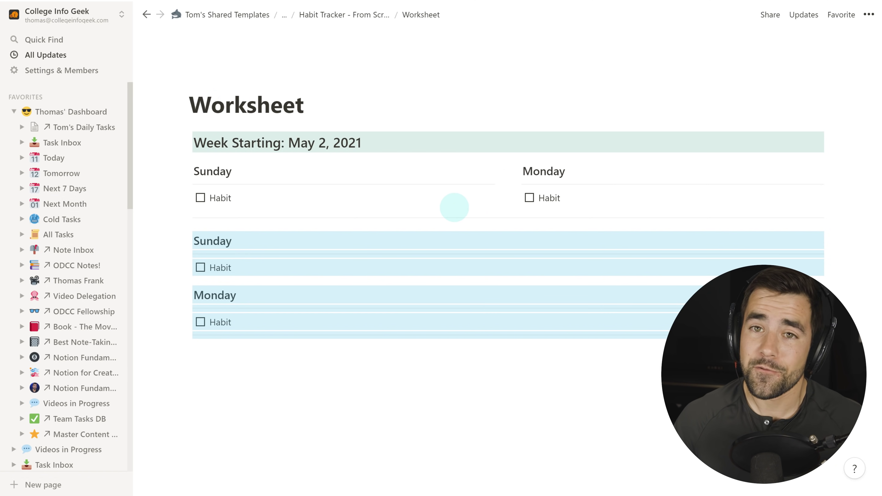
pyautogui.click(393, 393)
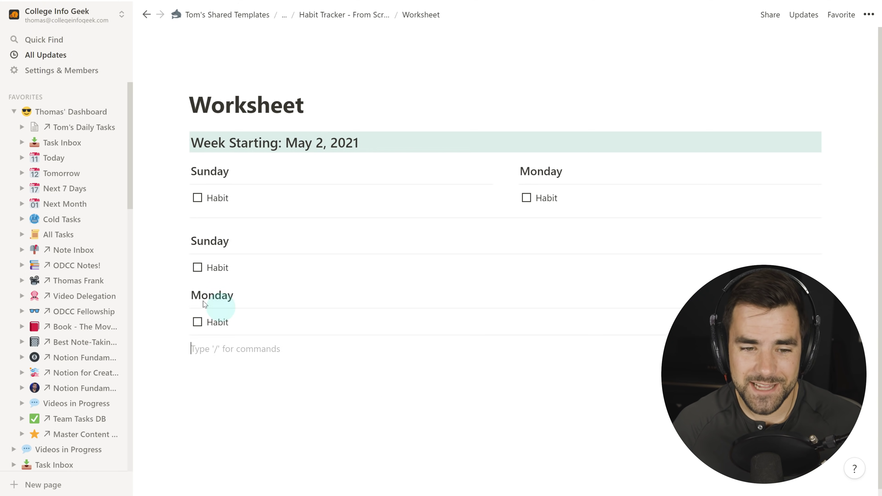
pyautogui.moveTo(147, 291); pyautogui.dragTo(242, 327)
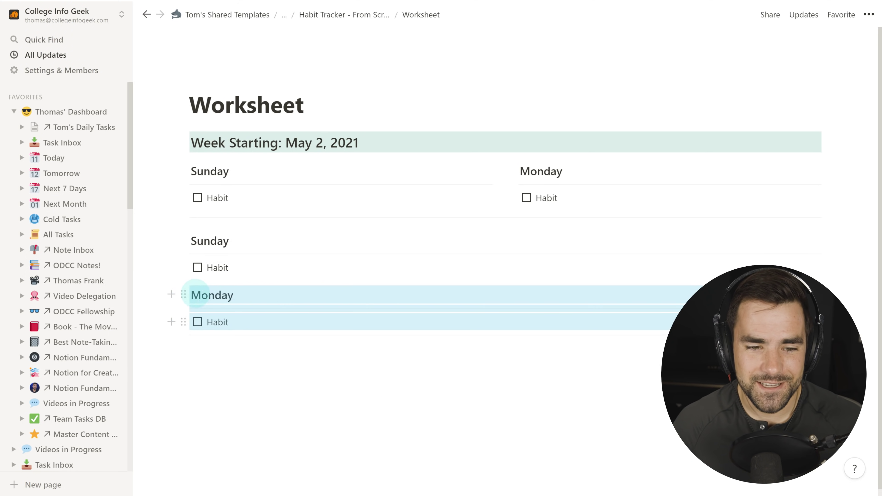
pyautogui.moveTo(181, 294); pyautogui.dragTo(820, 236)
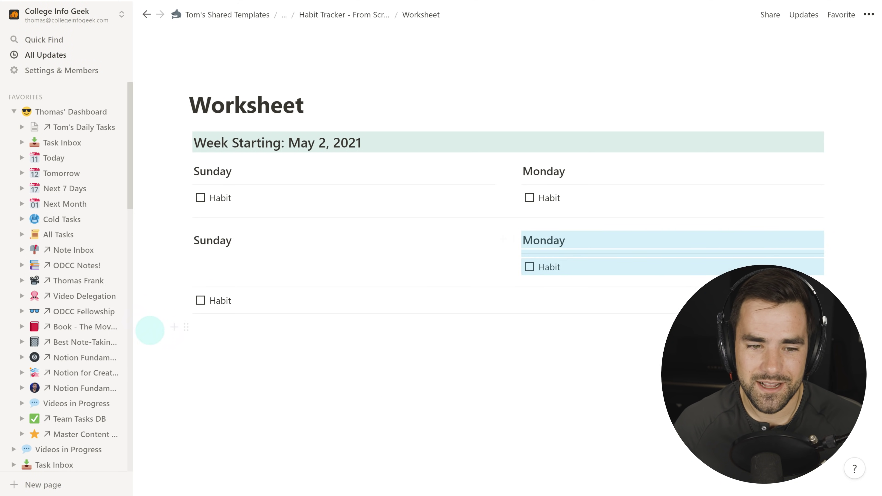
pyautogui.moveTo(167, 281); pyautogui.dragTo(203, 252)
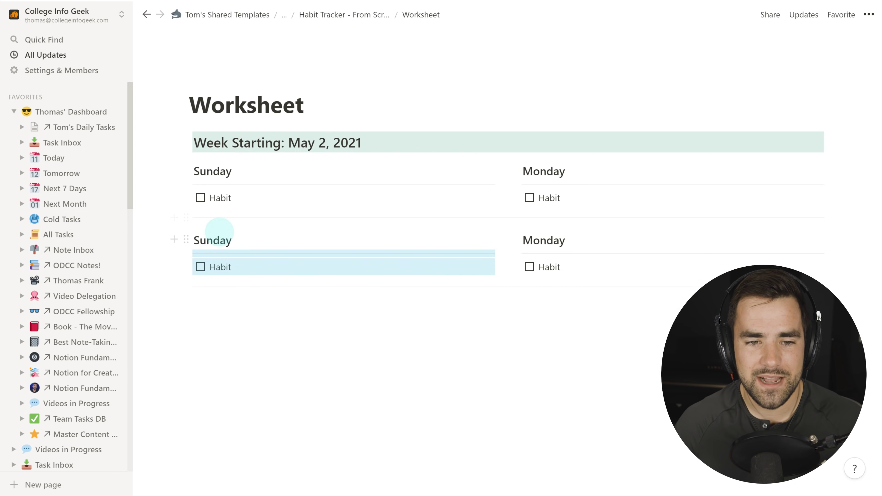
# Copy that second Sunday–Monday row with its divider and paste another copy below.
pyautogui.click(288, 357)
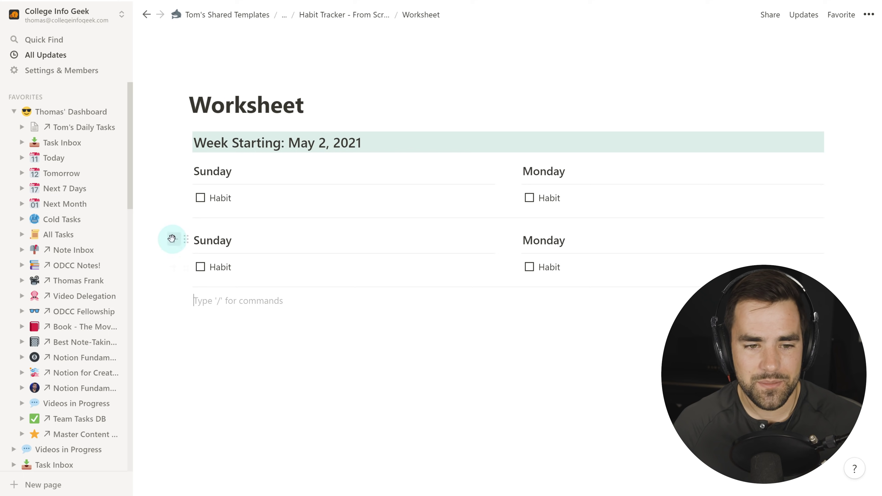
pyautogui.moveTo(168, 242); pyautogui.dragTo(562, 299)
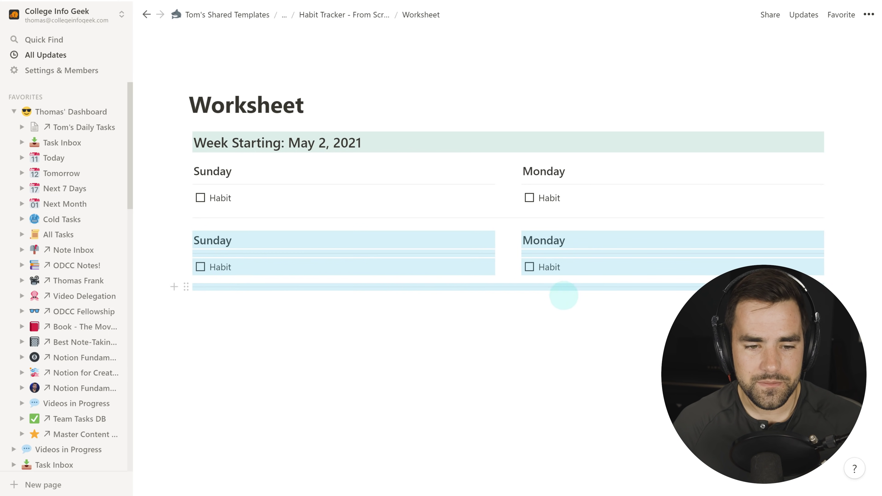
pyautogui.moveTo(227, 303); pyautogui.dragTo(293, 244)
pyautogui.moveTo(154, 235); pyautogui.dragTo(560, 290)
pyautogui.hotkey('ctrl', 'c')
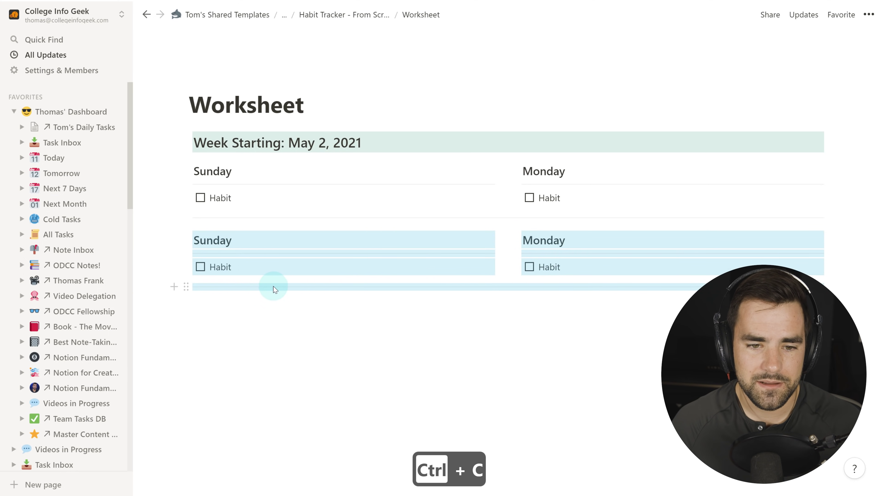
pyautogui.click(314, 294)
pyautogui.hotkey('ctrl', 'v')
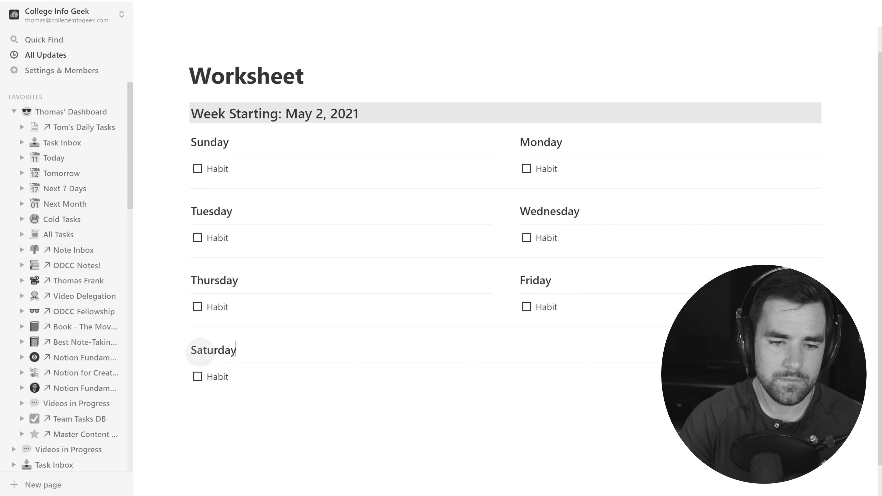
# Place a Weekly Summary toggle beside Saturday and move Saturday's Habit up under its heading.
pyautogui.click(431, 425)
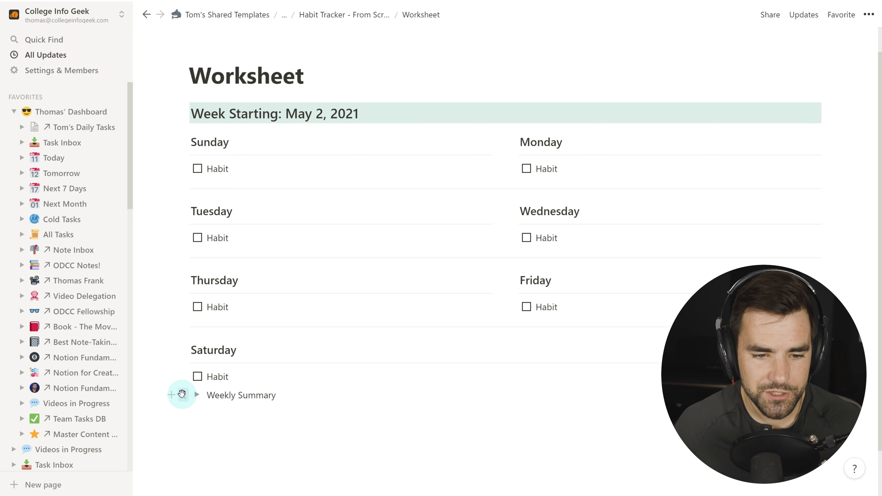
pyautogui.moveTo(181, 394); pyautogui.dragTo(653, 443)
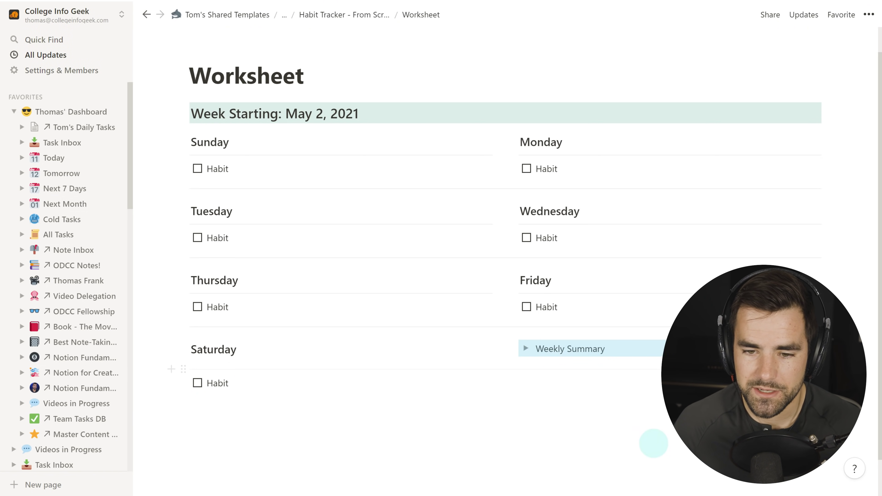
pyautogui.click(188, 368)
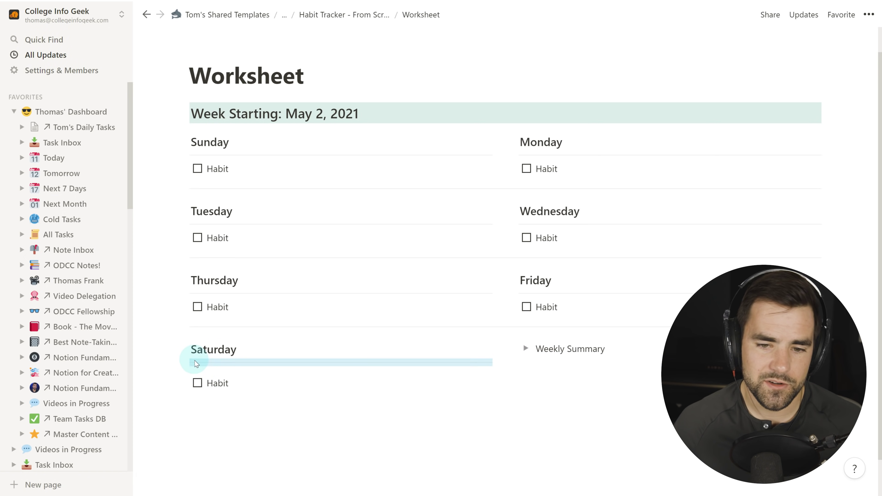
pyautogui.click(232, 420)
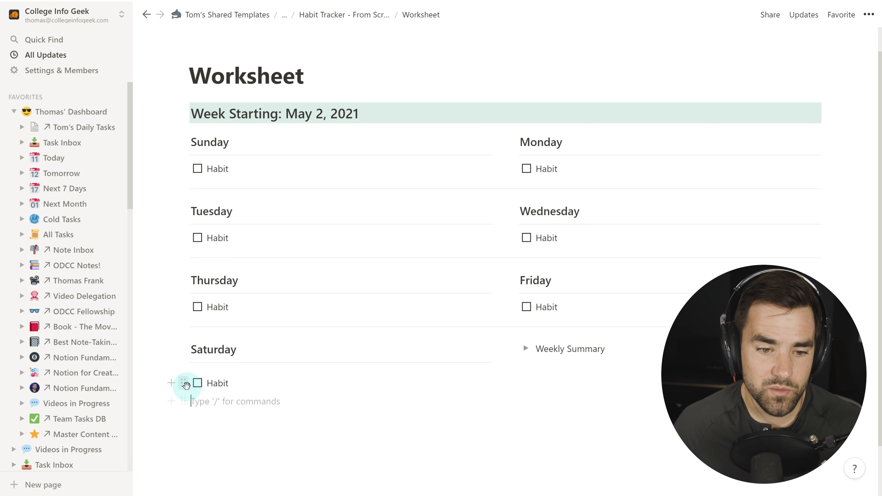
pyautogui.moveTo(187, 382); pyautogui.dragTo(187, 368)
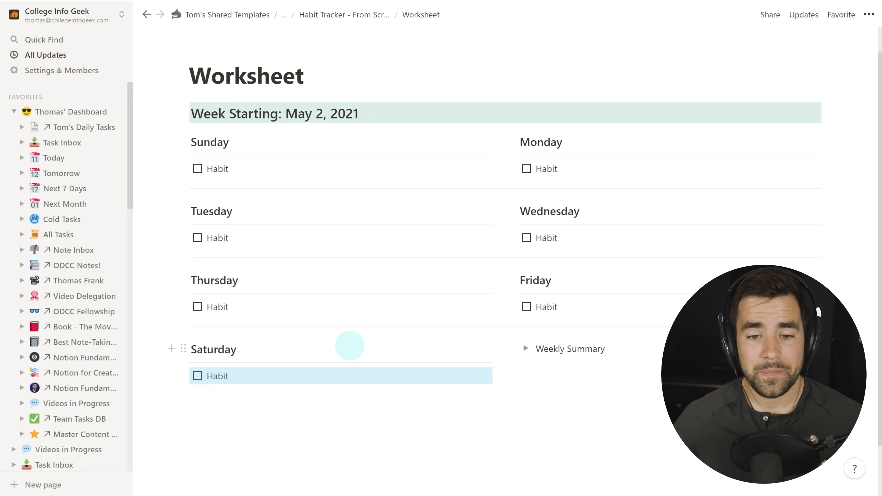
# Delete the three full-width dividers above the Tuesday, Thursday and Saturday rows.
pyautogui.click(358, 326)
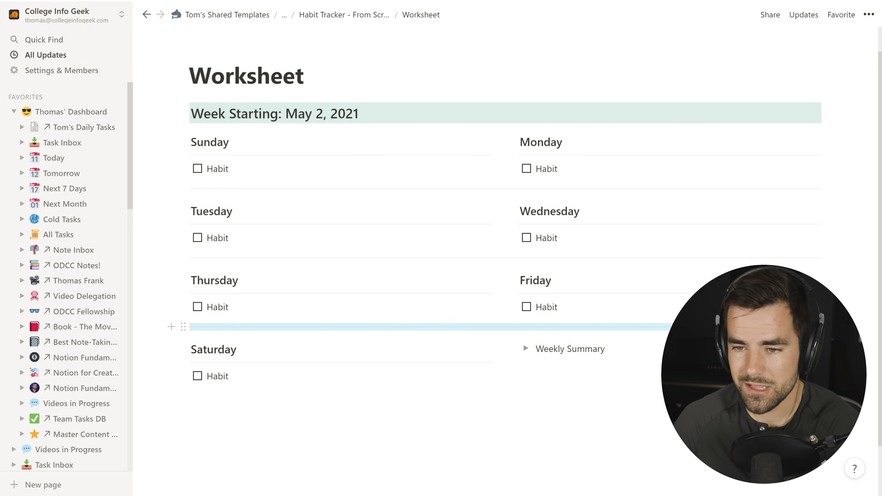
pyautogui.press('BackSpace')
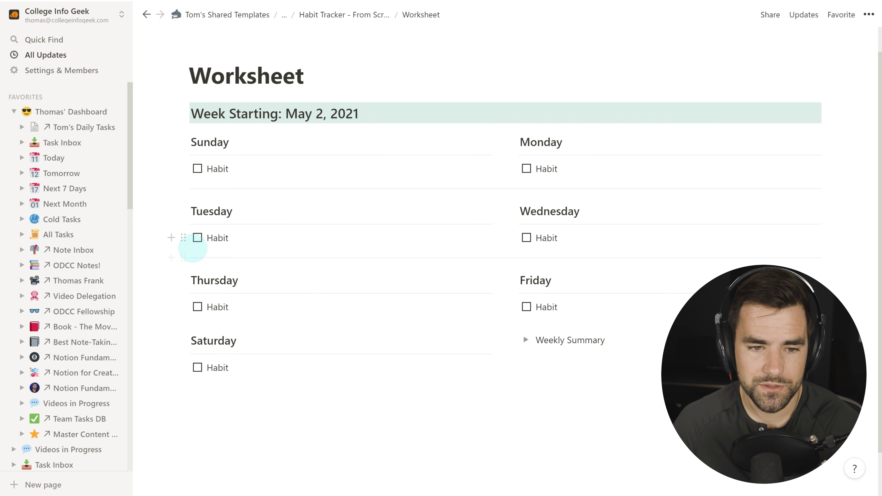
pyautogui.click(207, 257)
pyautogui.press('BackSpace')
pyautogui.click(256, 189)
pyautogui.press('BackSpace')
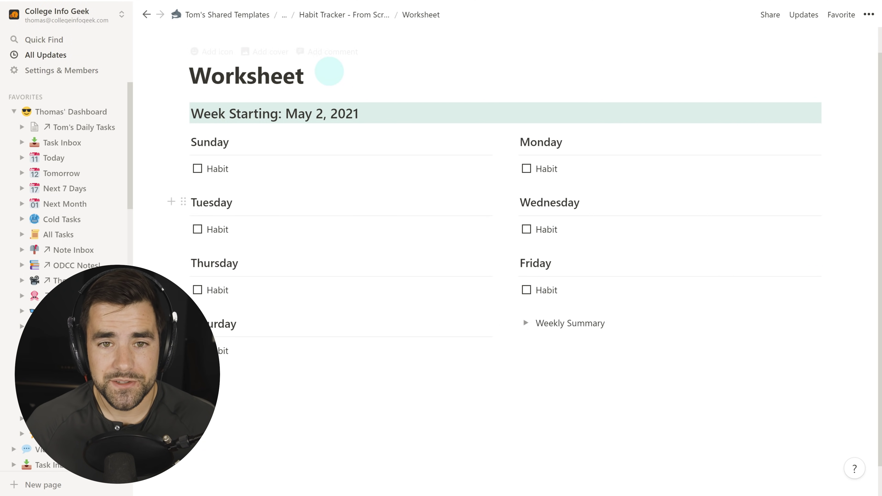
# On Habit Tracker - From Scratch, paste the fog painting and place it in a column beside Worksheet.
pyautogui.click(343, 15)
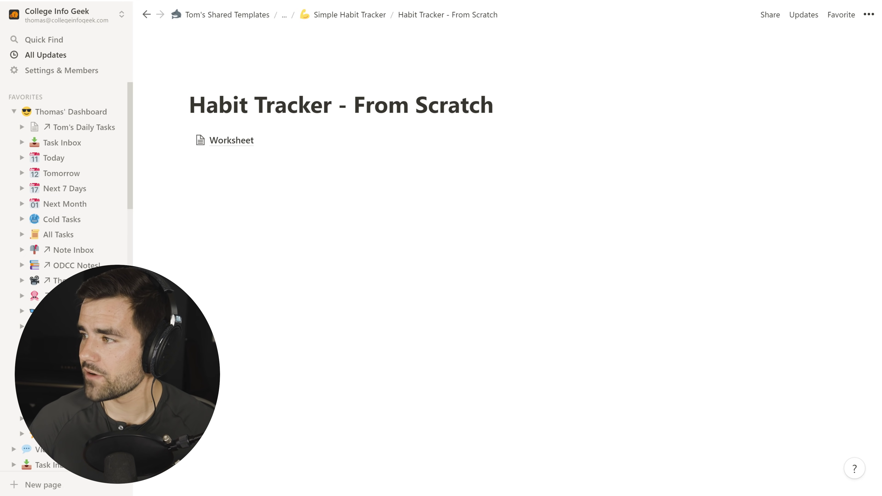
pyautogui.hotkey('ctrl', 'c')
pyautogui.click(428, 218)
pyautogui.hotkey('ctrl', 'v')
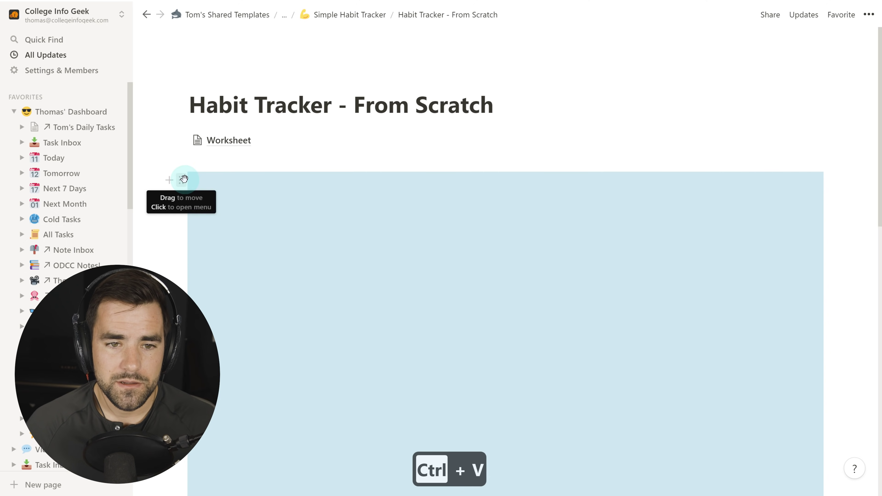
pyautogui.moveTo(181, 180); pyautogui.dragTo(835, 138)
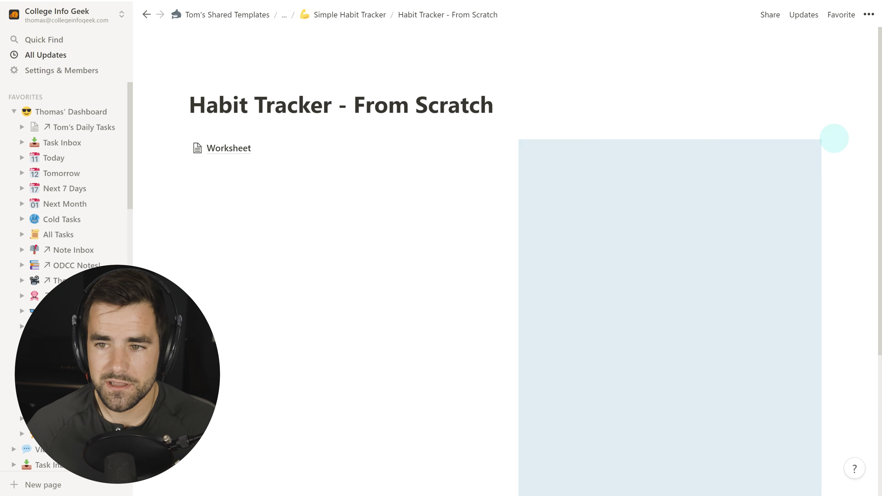
pyautogui.click(339, 234)
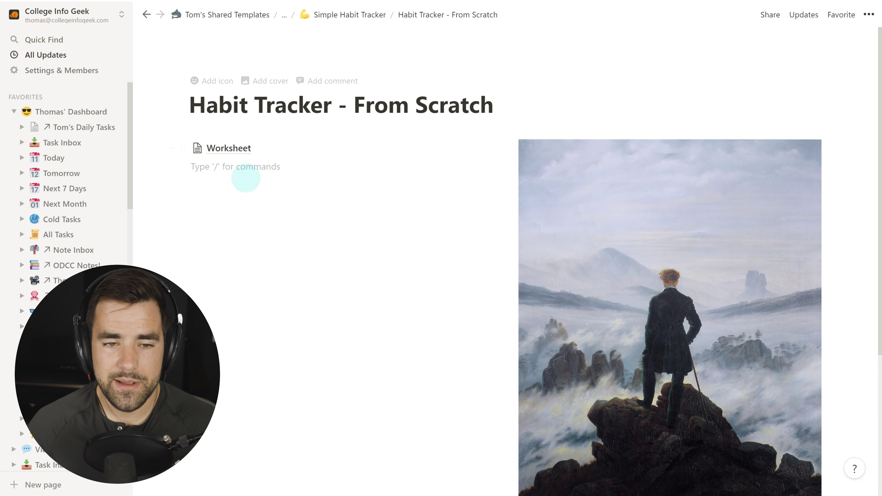
# Narrow the image column so the Worksheet column becomes wider.
pyautogui.scroll(-5, 555, 228)
pyautogui.click(548, 140)
pyautogui.scroll(4, 548, 143)
pyautogui.scroll(2, 547, 147)
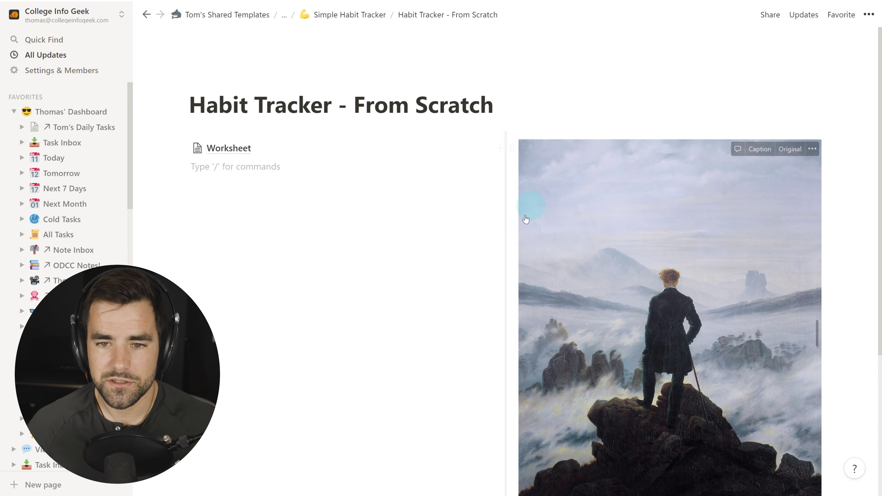
pyautogui.moveTo(508, 225); pyautogui.dragTo(677, 222)
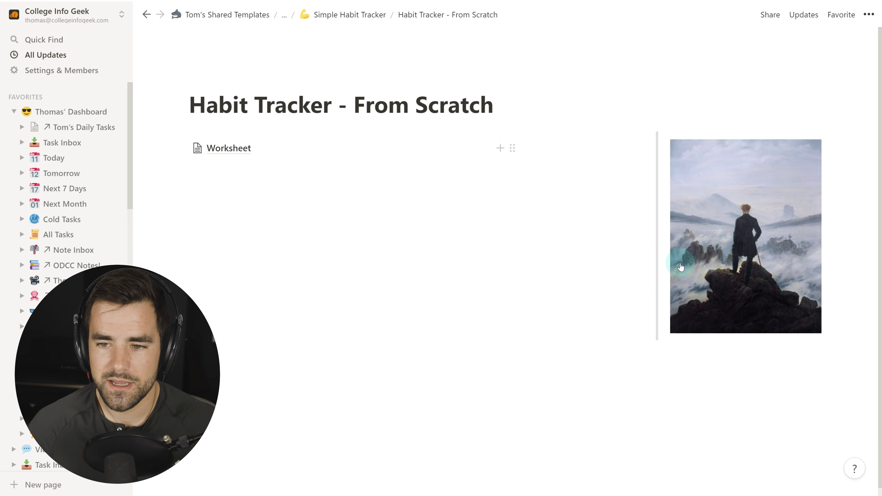
# Paste the 'Knowing is not enough' quote into a quote block under the image.
pyautogui.click(723, 364)
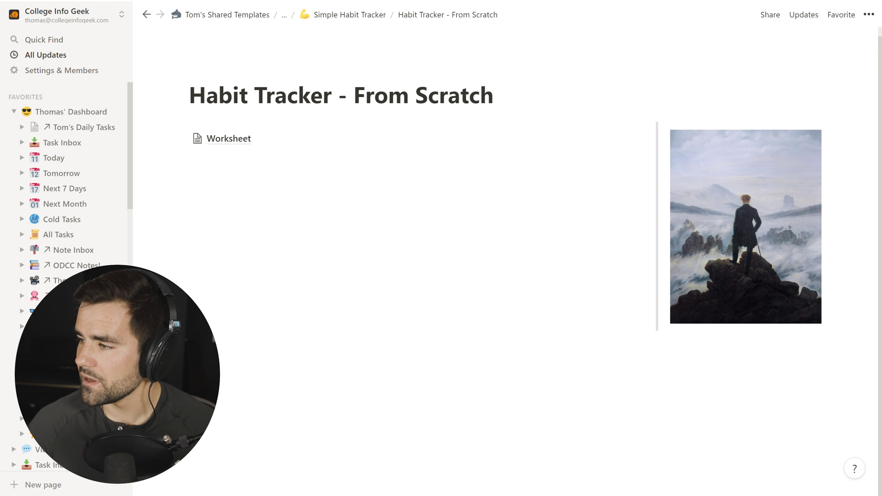
pyautogui.hotkey('ctrl', 'c')
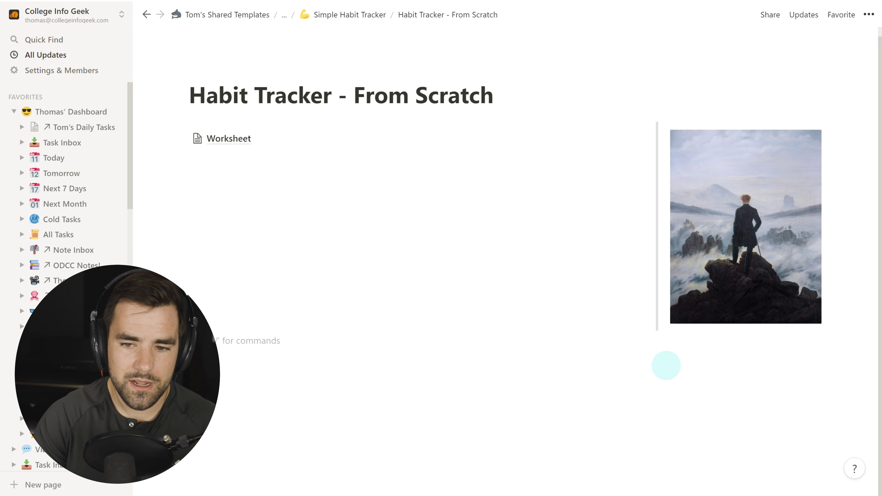
pyautogui.write('"')
pyautogui.hotkey('ctrl', 'v')
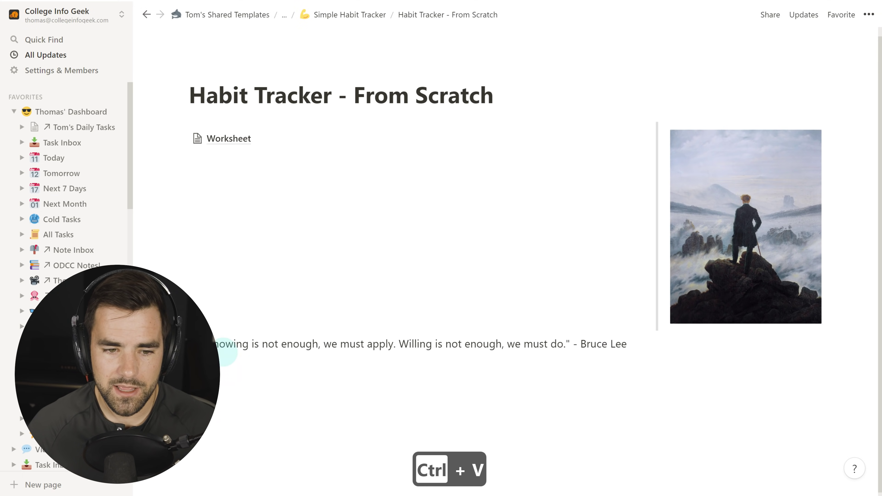
pyautogui.moveTo(180, 344); pyautogui.dragTo(708, 342)
# Start a Week Log toggle below the quote.
pyautogui.click(779, 434)
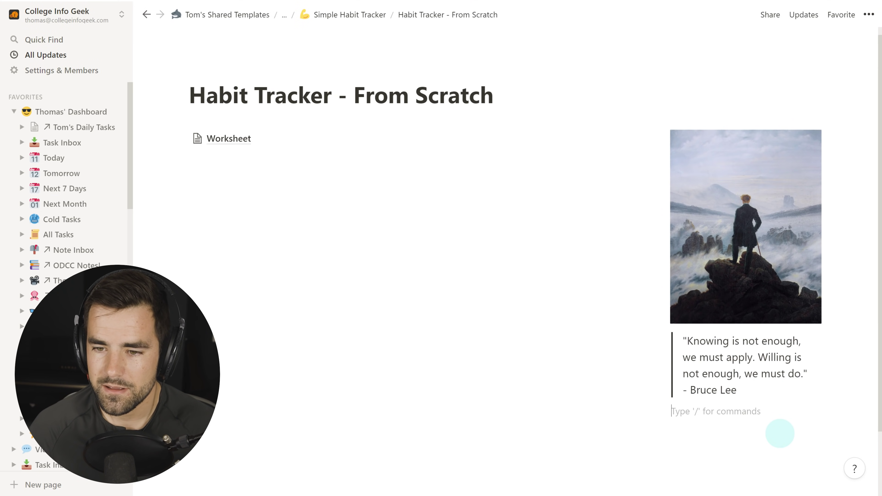
pyautogui.scroll(-2, 711, 357)
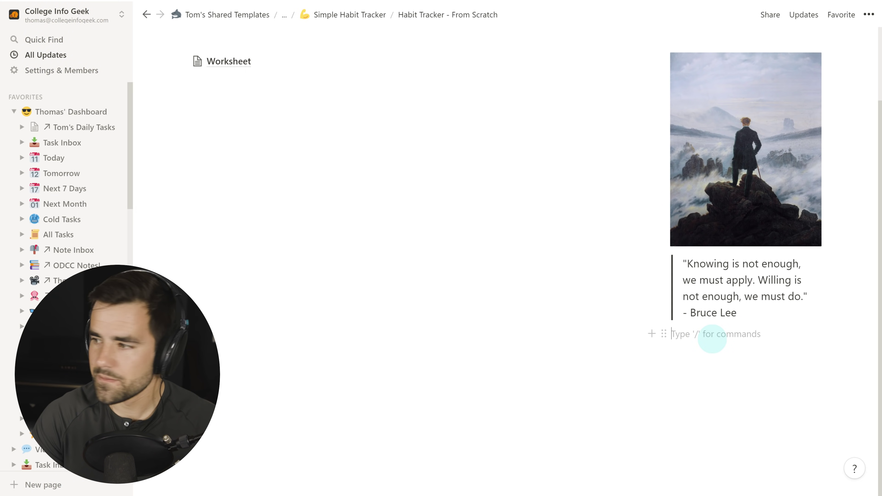
pyautogui.write('> Wee')
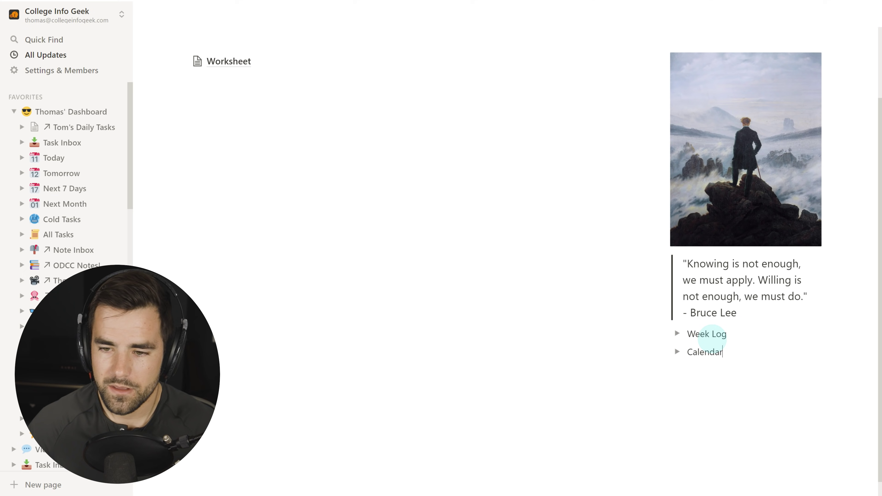
pyautogui.scroll(-1, 711, 337)
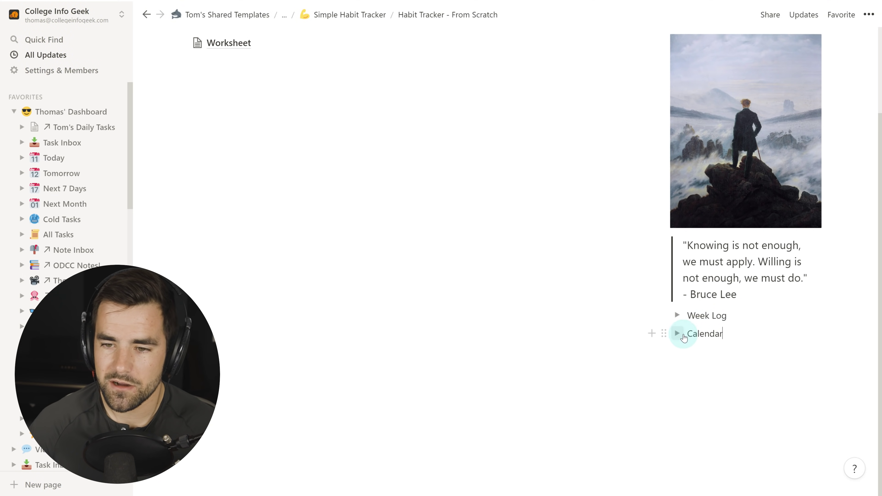
pyautogui.scroll(3, 736, 361)
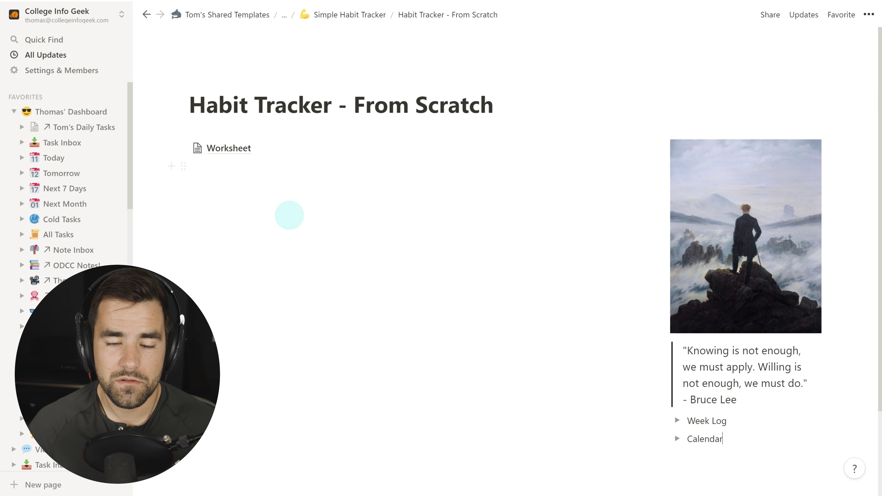
pyautogui.click(242, 147)
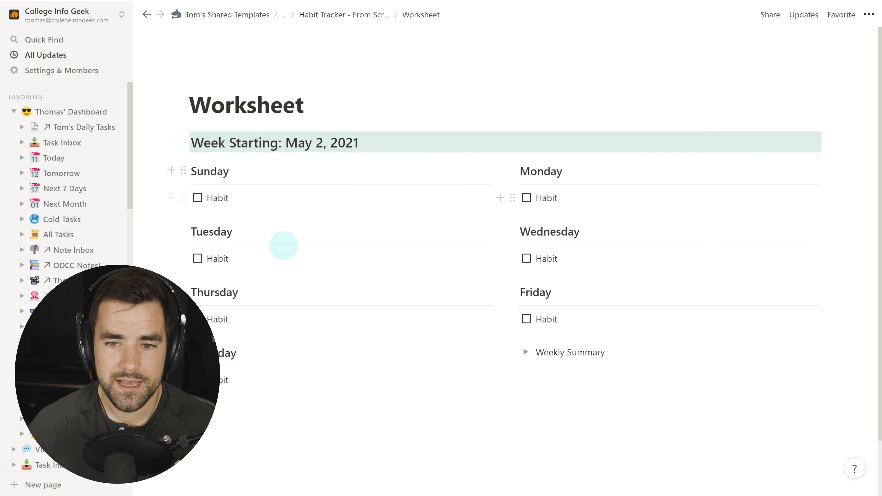
pyautogui.click(370, 6)
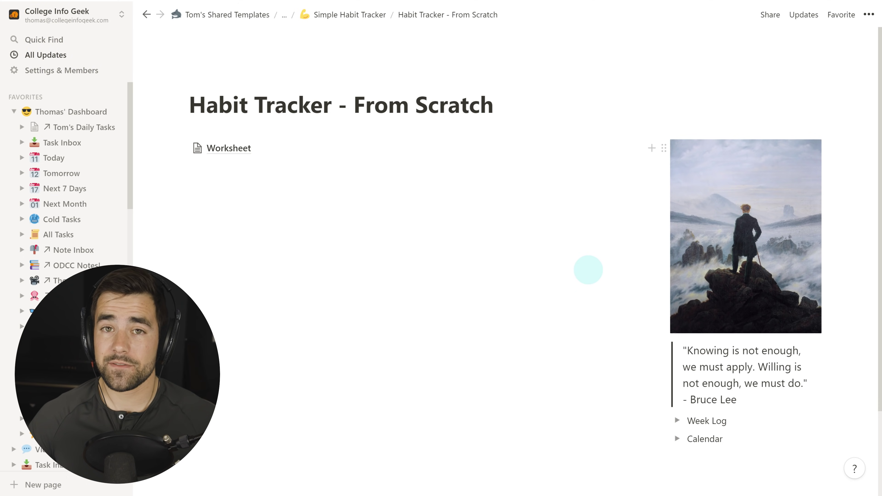
pyautogui.rightClick(233, 146)
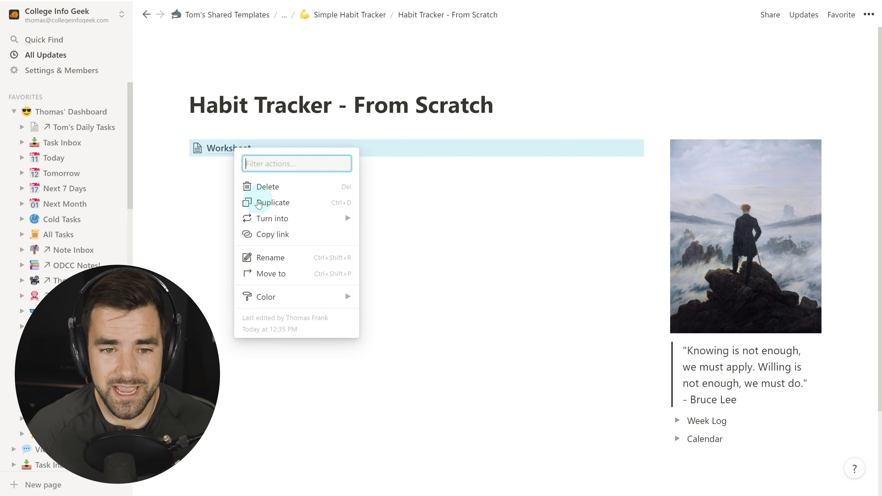
pyautogui.moveTo(252, 218)
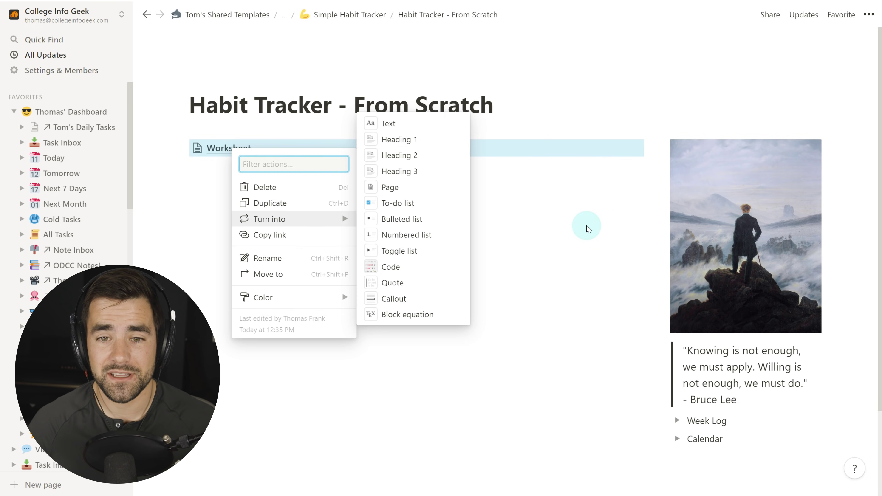
pyautogui.press('Escape')
pyautogui.click(221, 148)
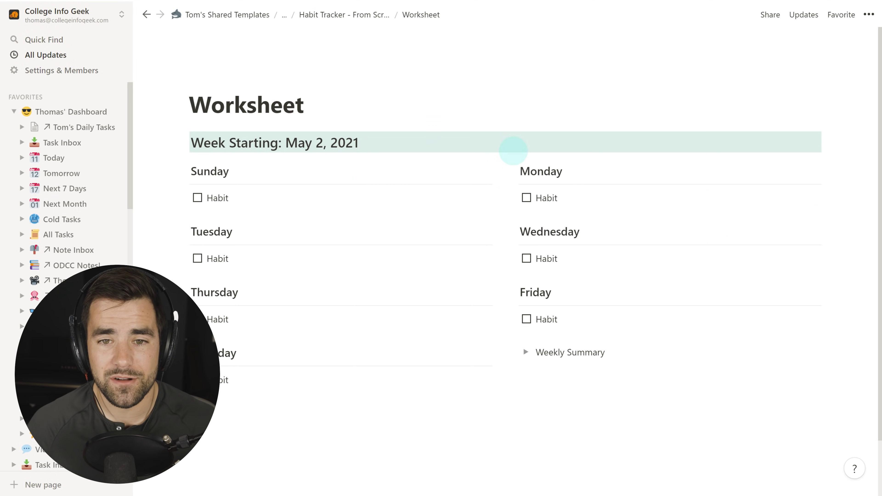
pyautogui.click(351, 15)
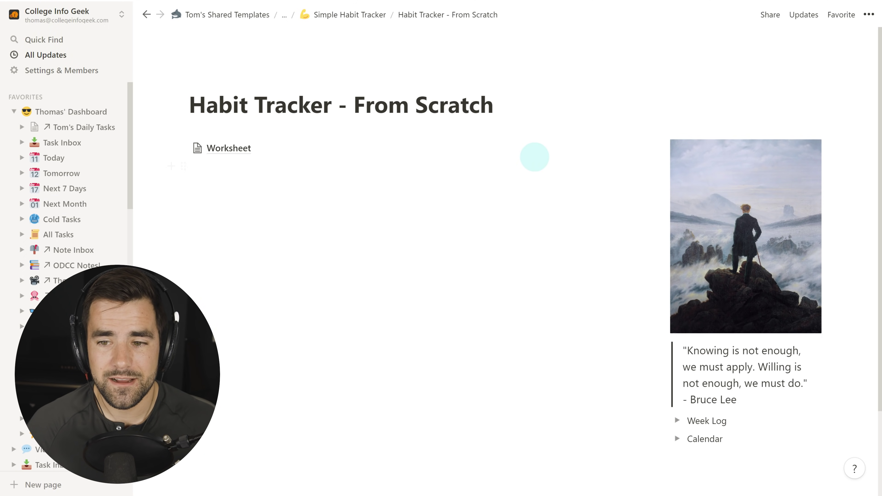
pyautogui.scroll(-1, 534, 157)
pyautogui.scroll(1, 545, 176)
pyautogui.scroll(-1, 553, 210)
pyautogui.scroll(1, 551, 203)
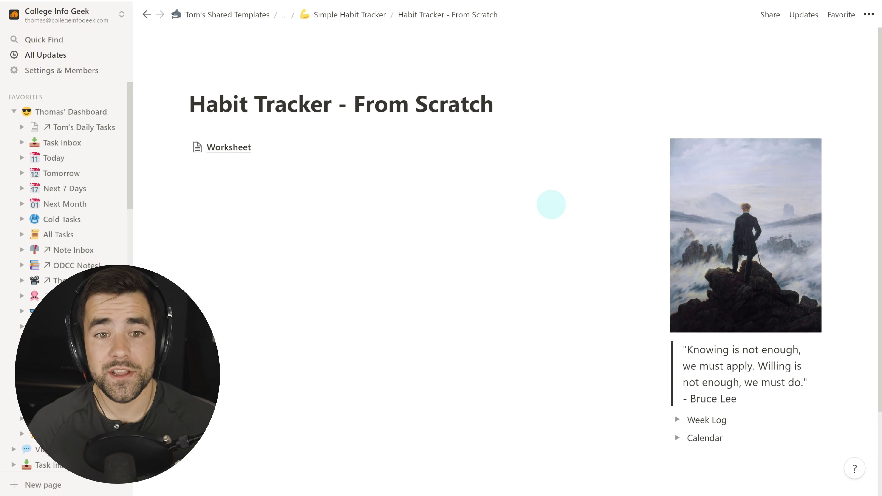
# Add a Heading 1 'Test' and move it above the Worksheet link.
pyautogui.click(248, 281)
pyautogui.write('/he')
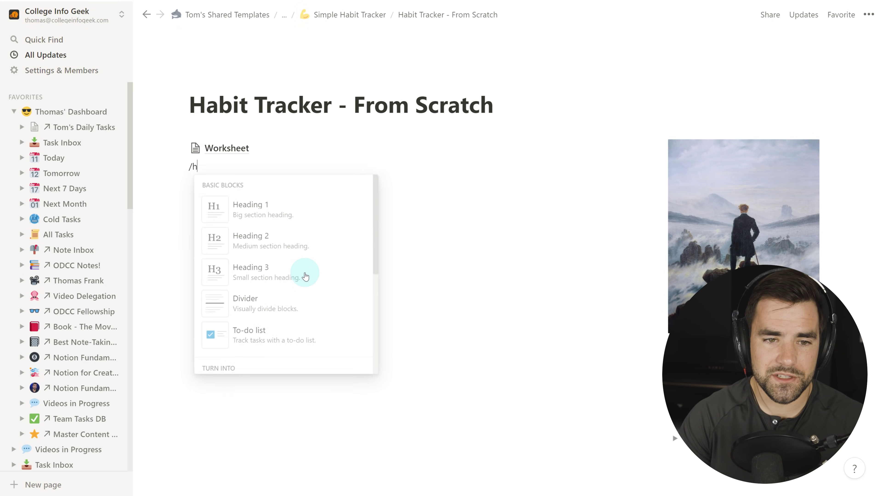
pyautogui.press('Return')
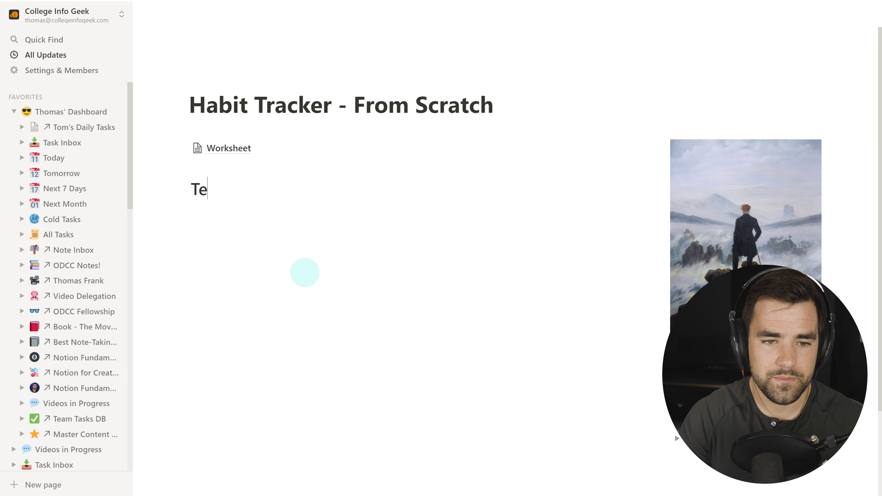
pyautogui.write('Test')
pyautogui.moveTo(183, 187); pyautogui.dragTo(200, 136)
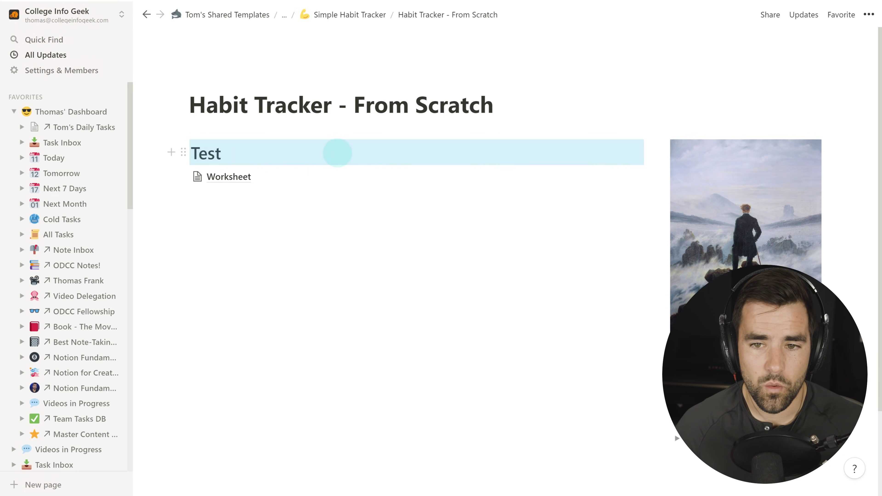
# Add practice toggles '1' and '2', try a column layout, undo it, then delete both toggles.
pyautogui.click(285, 271)
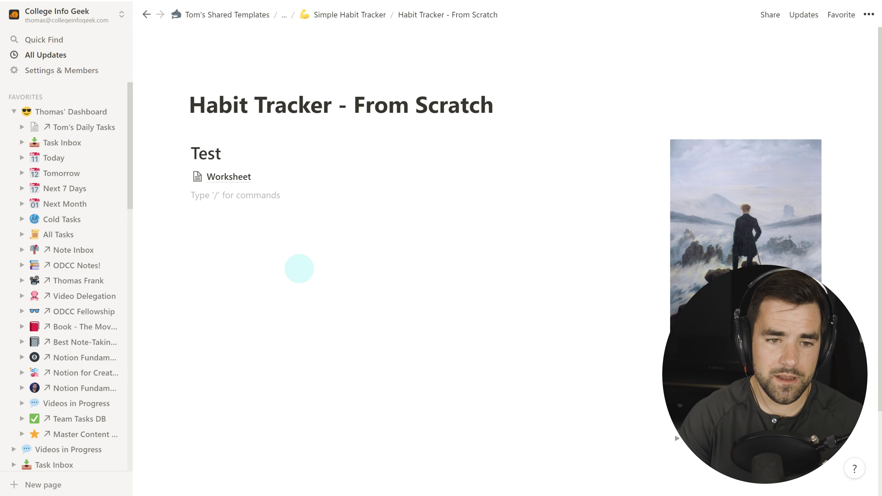
pyautogui.write('> ')
pyautogui.write('1')
pyautogui.press('Return')
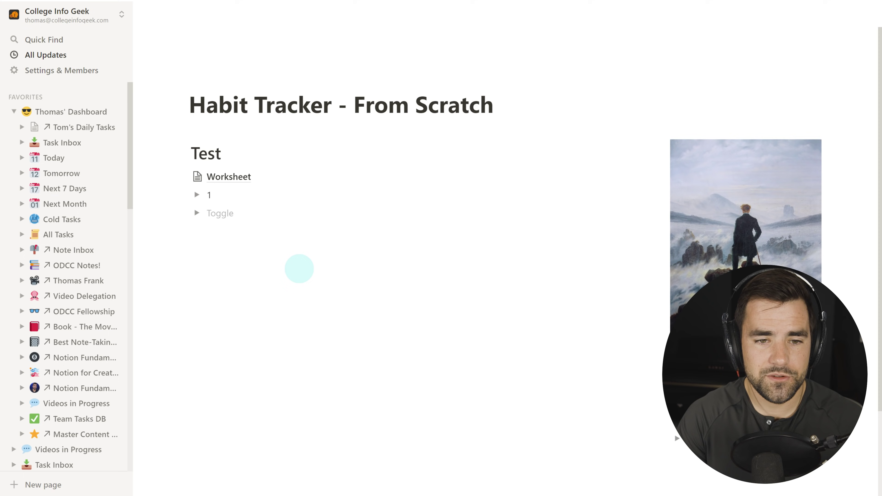
pyautogui.write('2')
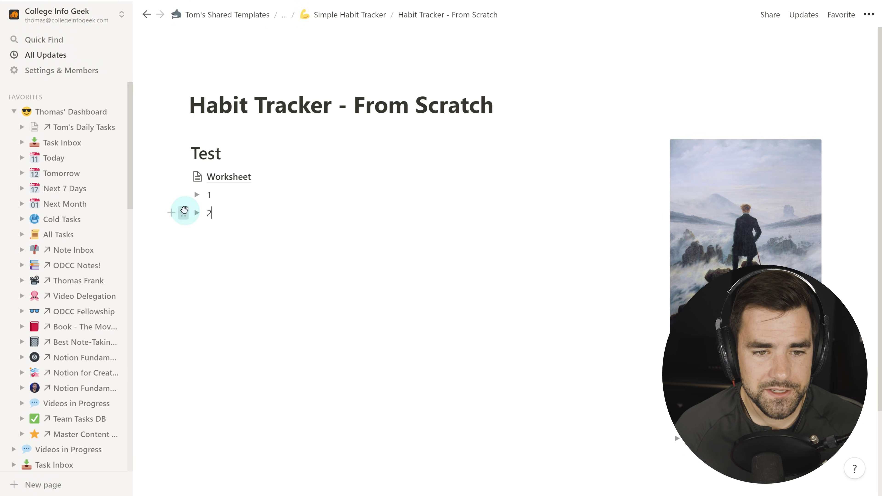
pyautogui.moveTo(183, 213); pyautogui.dragTo(658, 197)
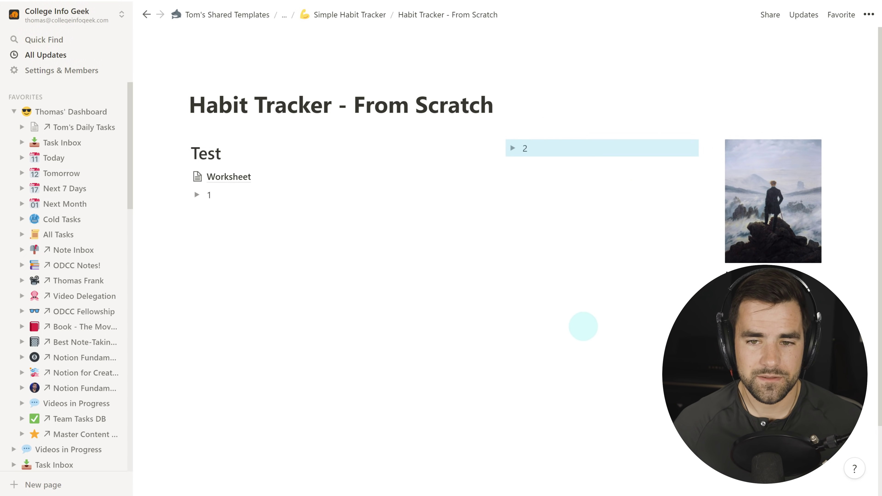
pyautogui.hotkey('ctrl', 'z')
pyautogui.moveTo(229, 250); pyautogui.dragTo(211, 188)
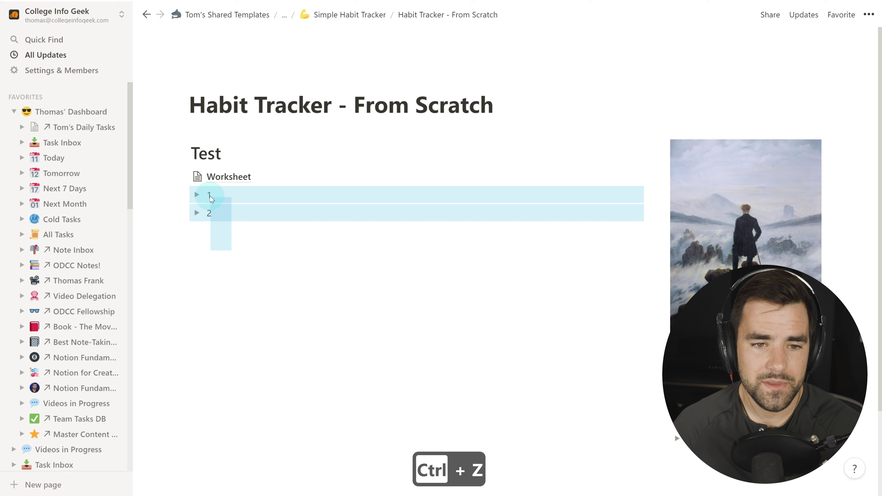
pyautogui.press('Delete')
pyautogui.click(185, 150)
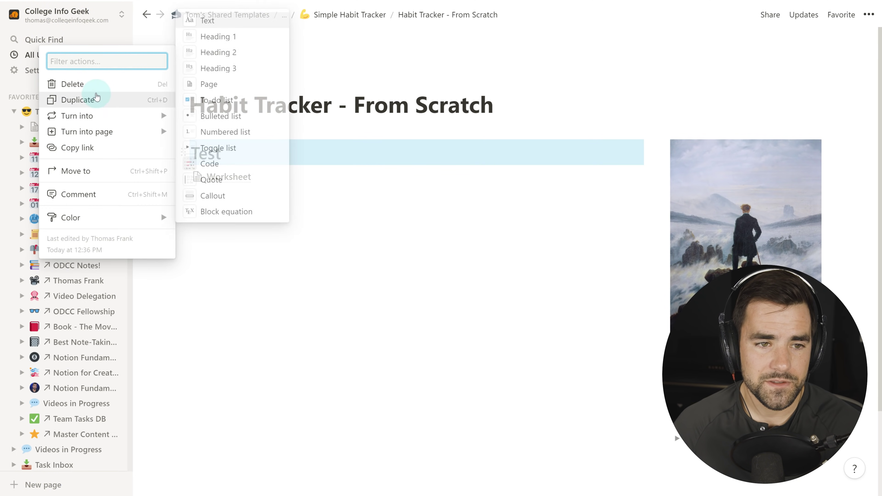
# Delete the Test heading and convert the Worksheet page into inline content.
pyautogui.click(96, 86)
pyautogui.rightClick(231, 159)
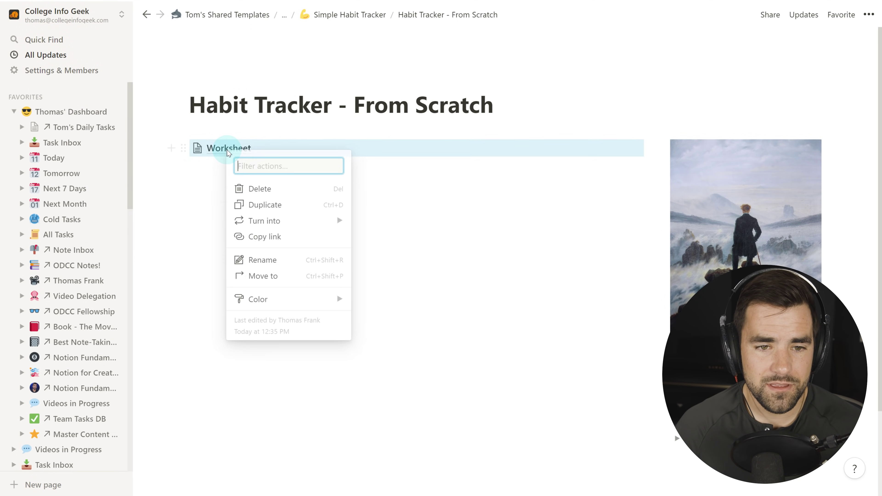
pyautogui.moveTo(277, 226)
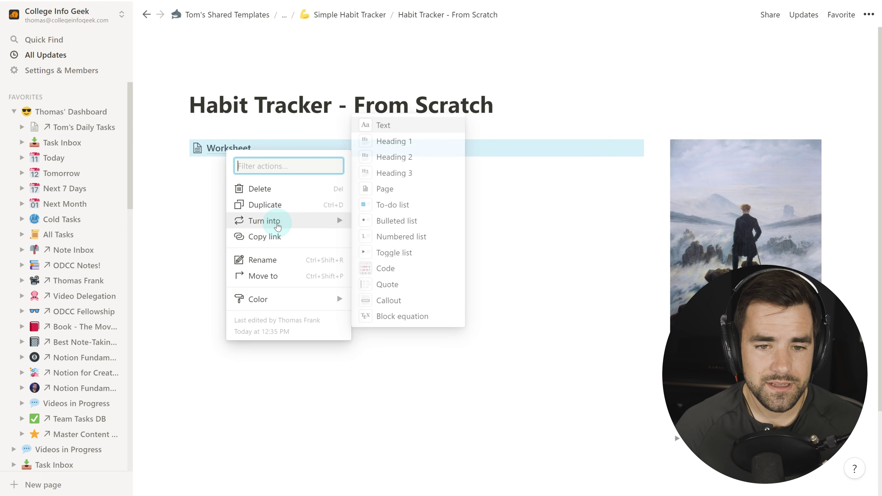
pyautogui.click(405, 131)
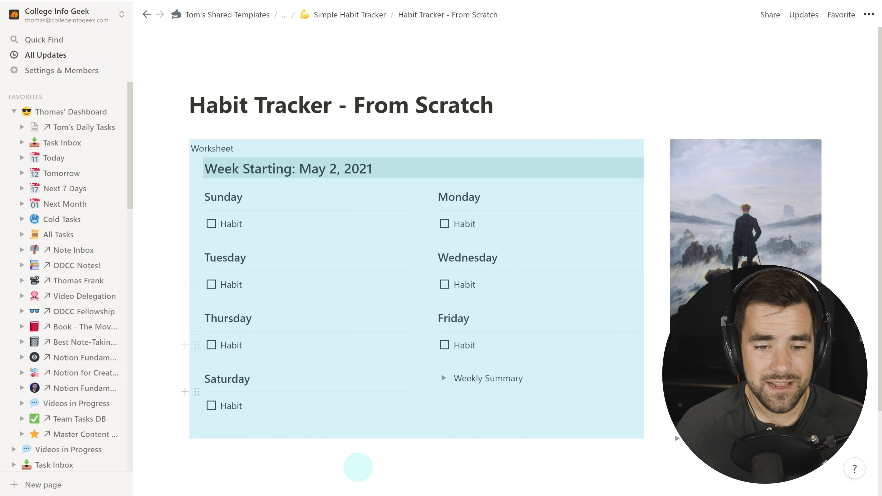
# Move the Worksheet block into the left column beside the image.
pyautogui.click(360, 469)
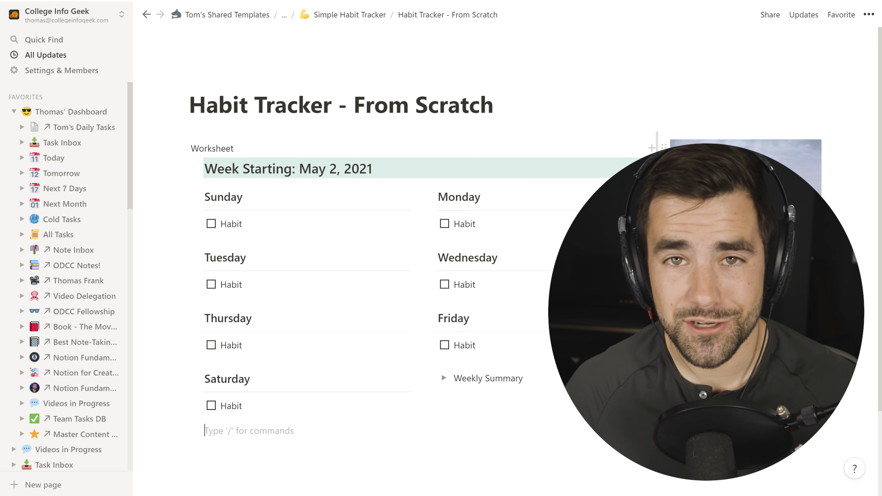
pyautogui.scroll(-1, 527, 289)
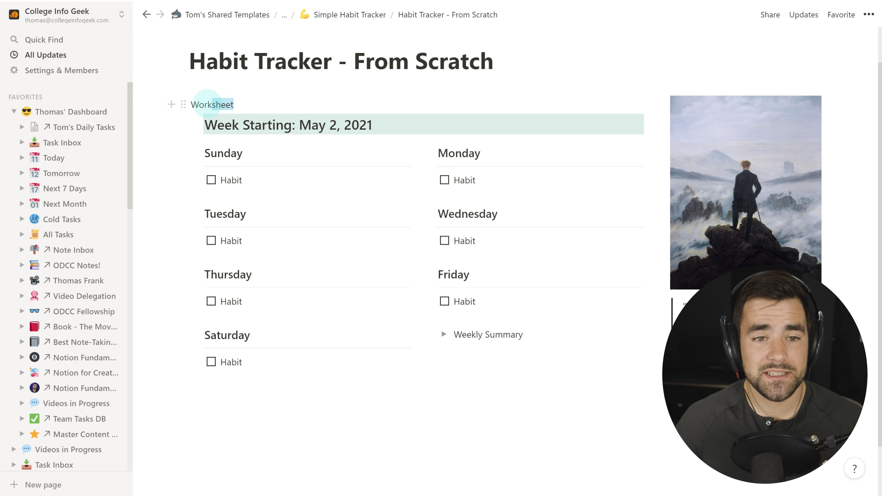
pyautogui.moveTo(195, 104); pyautogui.dragTo(192, 105)
pyautogui.click(220, 104)
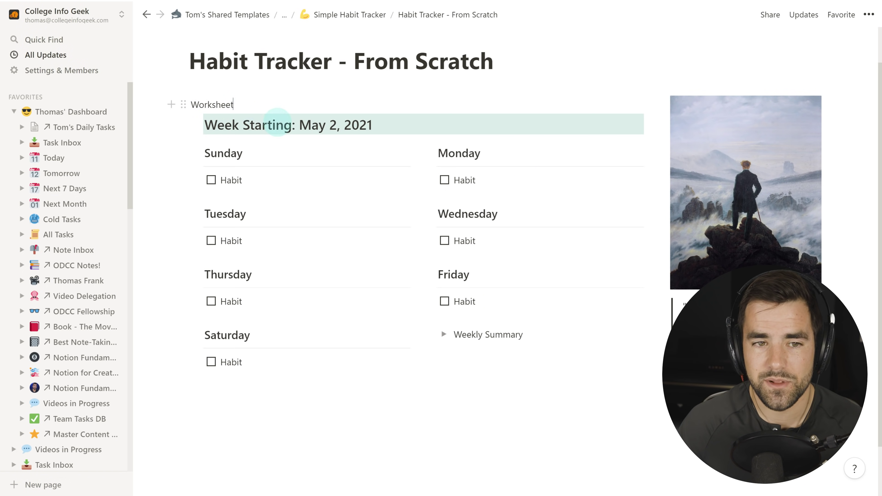
pyautogui.click(182, 103)
pyautogui.moveTo(185, 109); pyautogui.dragTo(181, 126)
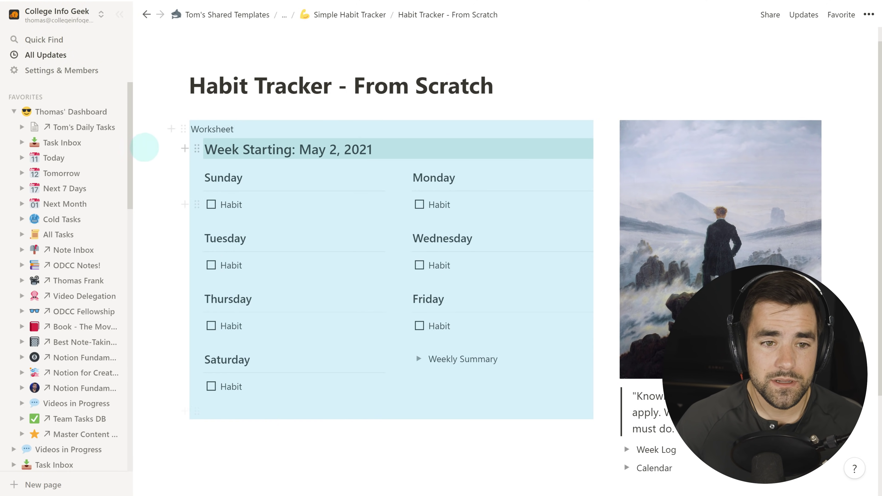
# Duplicate the Worksheet block, then delete the duplicated copy.
pyautogui.click(181, 128)
pyautogui.click(97, 81)
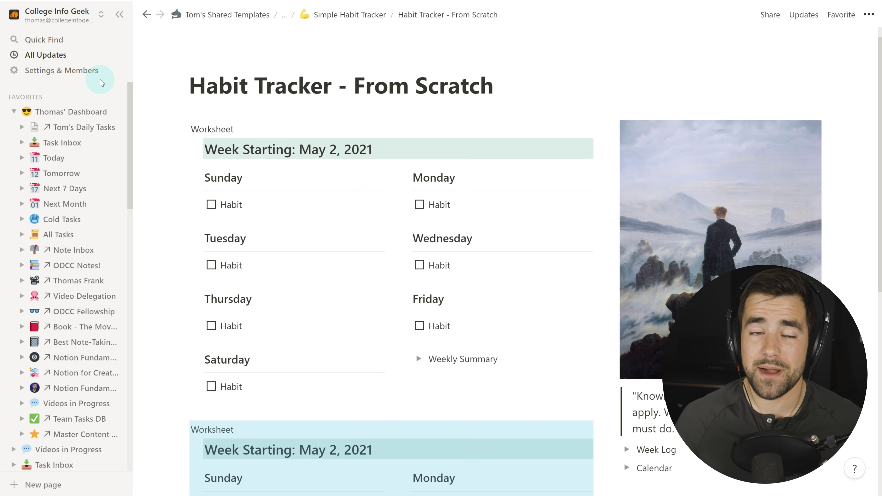
pyautogui.scroll(-8, 339, 134)
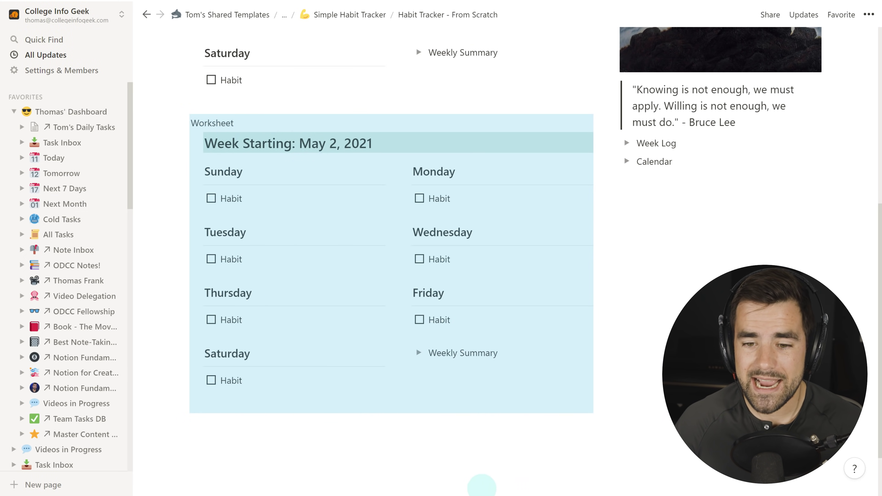
pyautogui.click(481, 485)
pyautogui.click(183, 123)
pyautogui.click(86, 55)
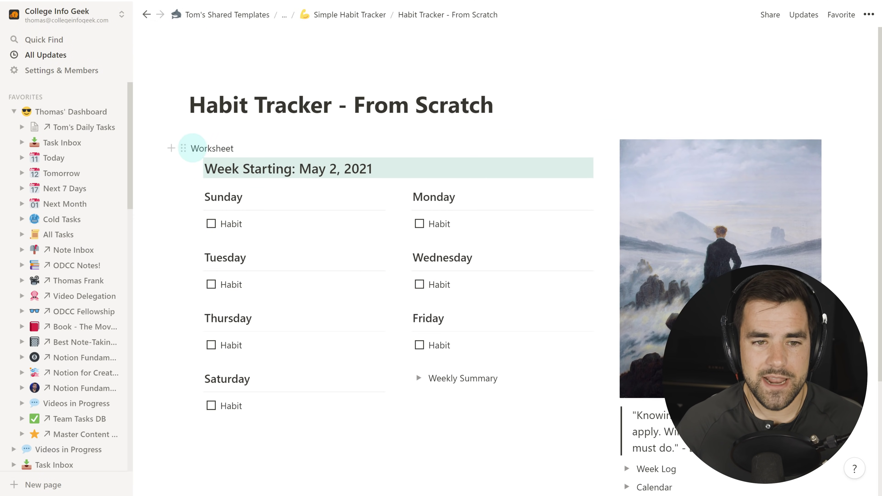
pyautogui.scroll(-1, 186, 139)
# Duplicate the Worksheet block again, turn the copy's label into Heading 2, and delete it.
pyautogui.click(183, 105)
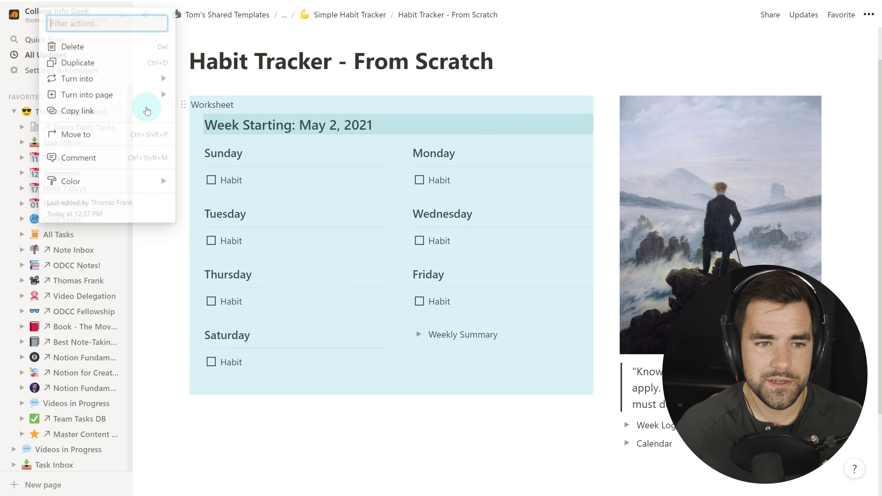
pyautogui.click(81, 63)
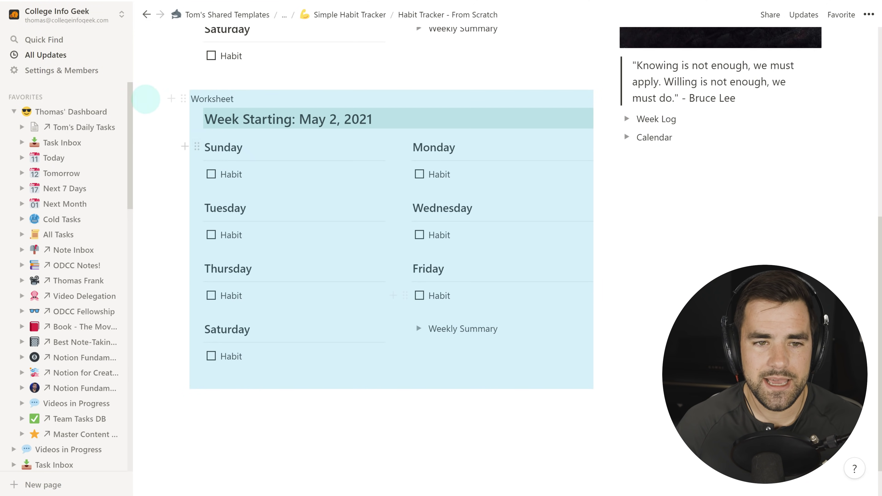
pyautogui.click(306, 106)
pyautogui.write('/turn')
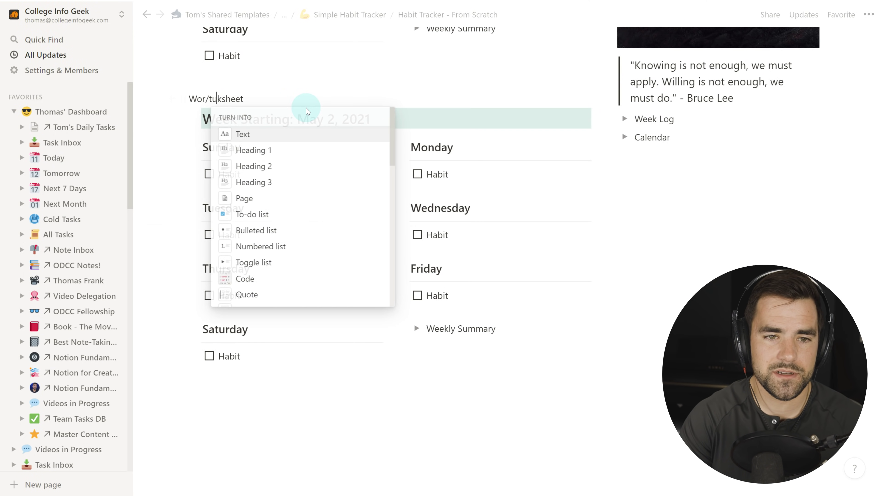
pyautogui.click(282, 166)
pyautogui.scroll(-5, 227, 149)
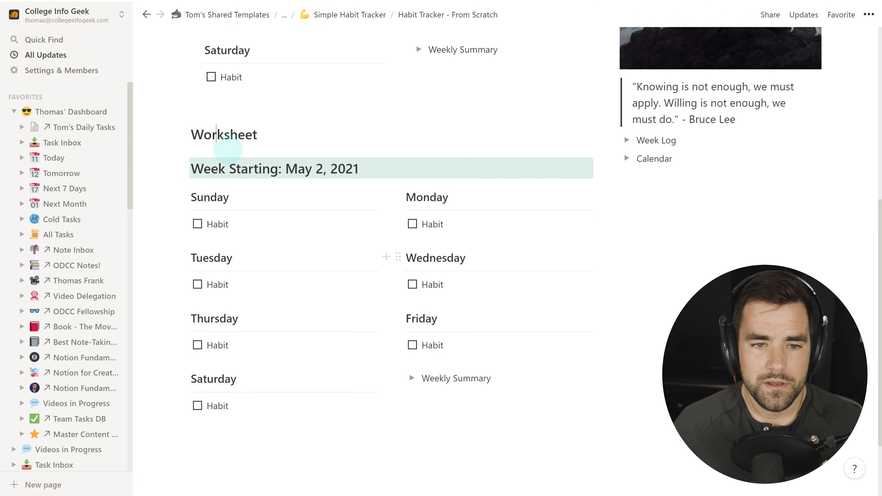
pyautogui.doubleClick(224, 144)
pyautogui.press('BackSpace')
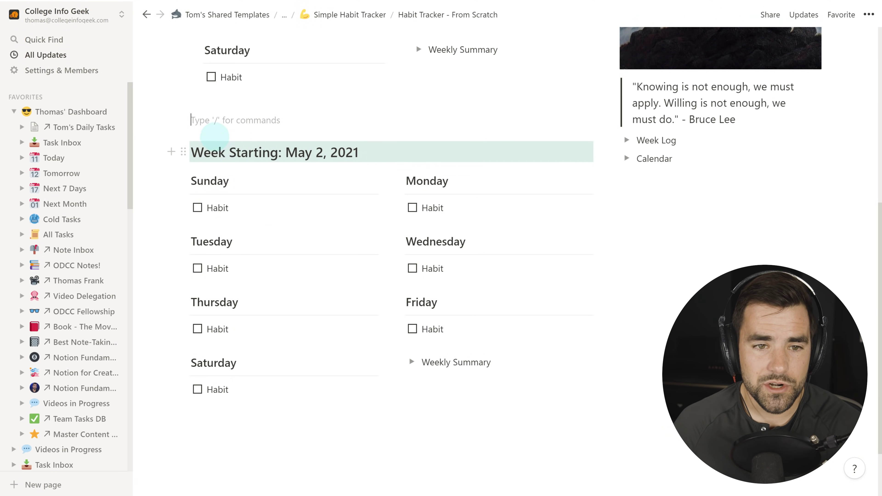
pyautogui.press('BackSpace')
pyautogui.press('Down')
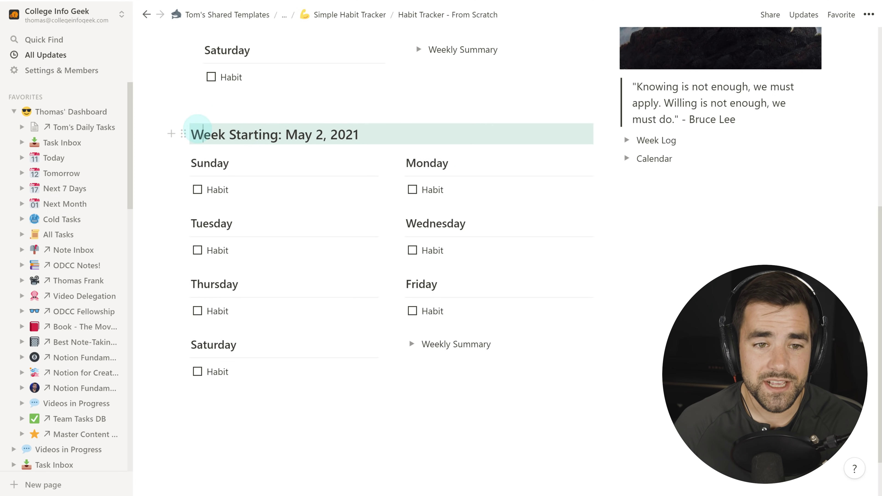
# Expand the Week Log toggle.
pyautogui.scroll(5, 377, 206)
pyautogui.scroll(-5, 377, 206)
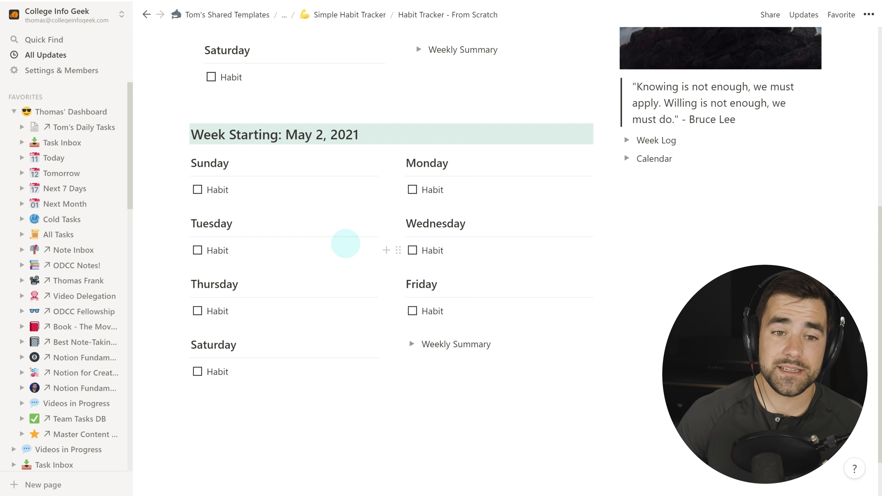
pyautogui.click(626, 140)
# Insert a table of contents inside the Week Log toggle, listing 'Week Starting: May 2, 2021'.
pyautogui.click(789, 165)
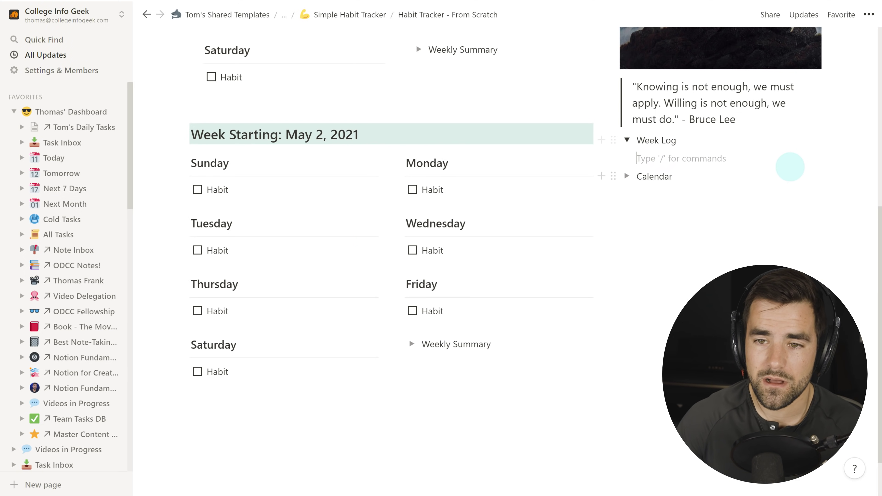
pyautogui.write('/toc')
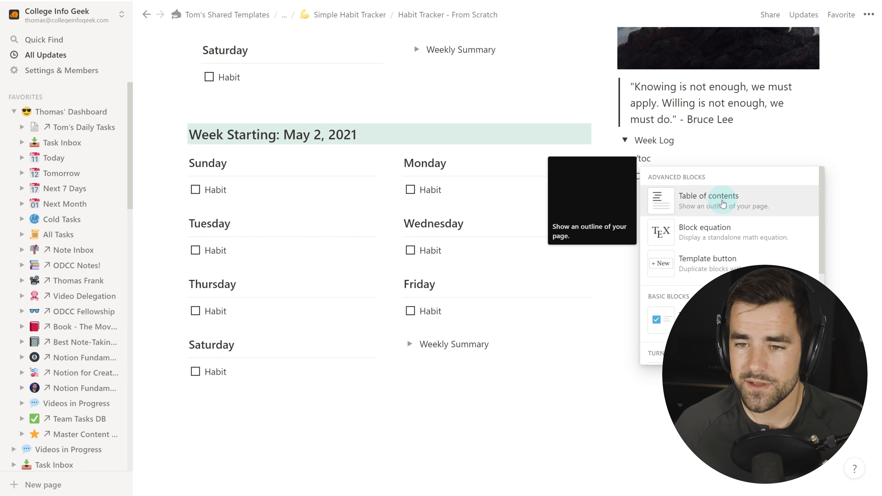
pyautogui.click(721, 200)
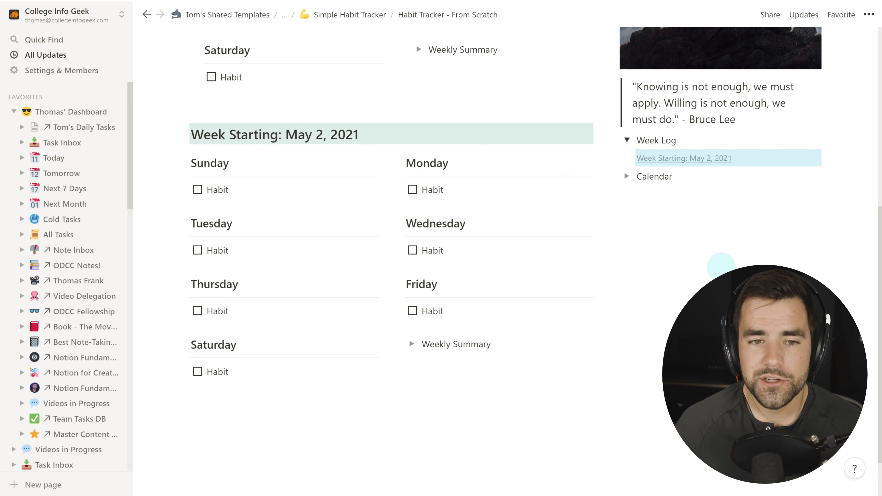
pyautogui.scroll(8, 248, 136)
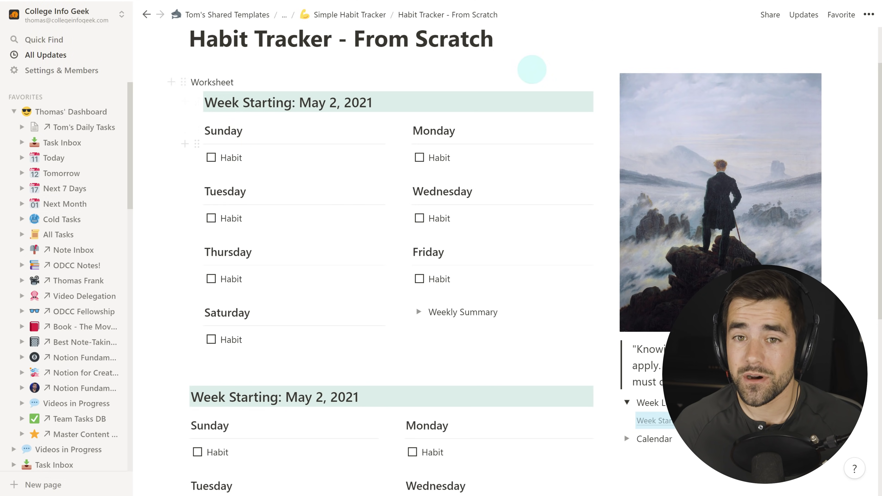
pyautogui.click(502, 42)
# Add a template button 'Add New Weekly Worksheet' below the title and move the Worksheet block into it.
pyautogui.press('Return')
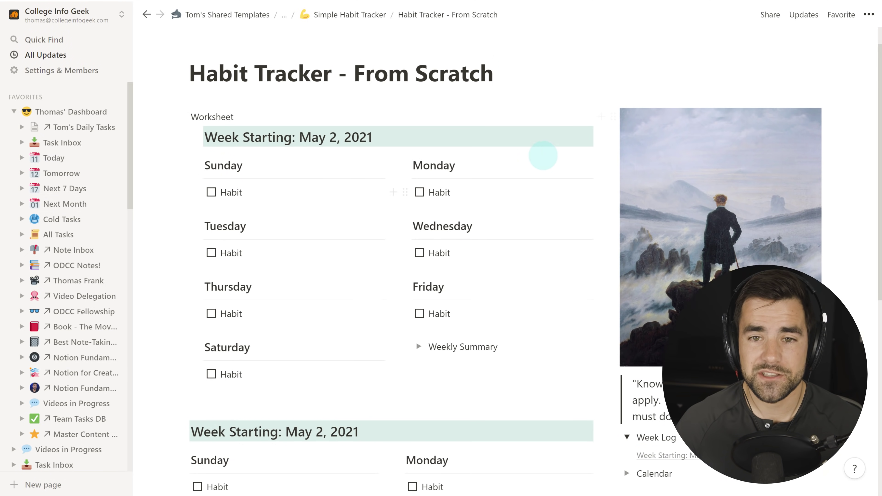
pyautogui.write('/')
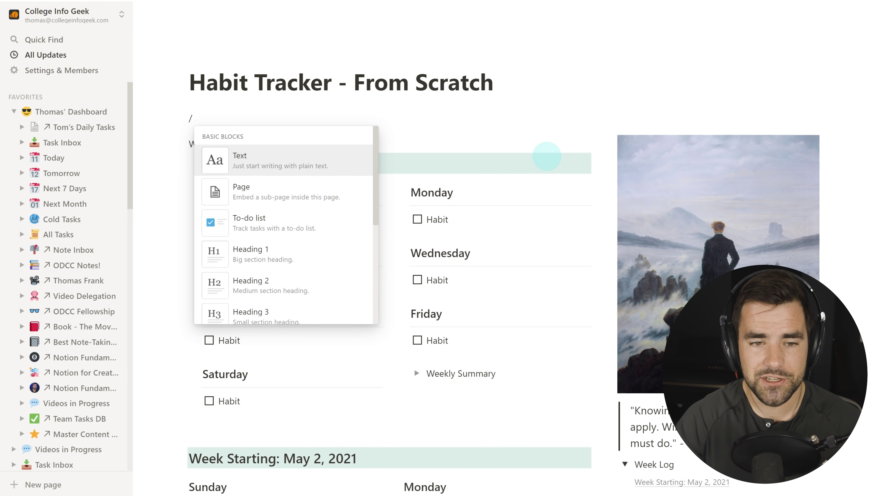
pyautogui.write('tem')
pyautogui.click(258, 156)
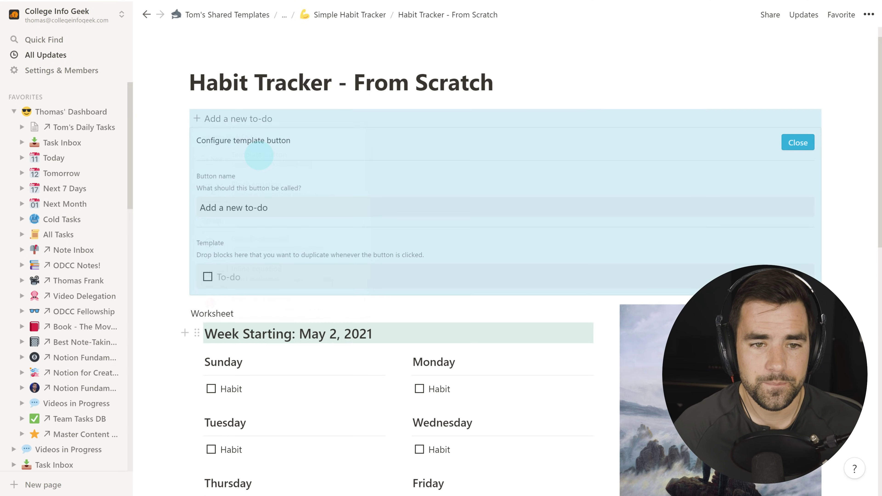
pyautogui.moveTo(260, 206); pyautogui.dragTo(204, 207)
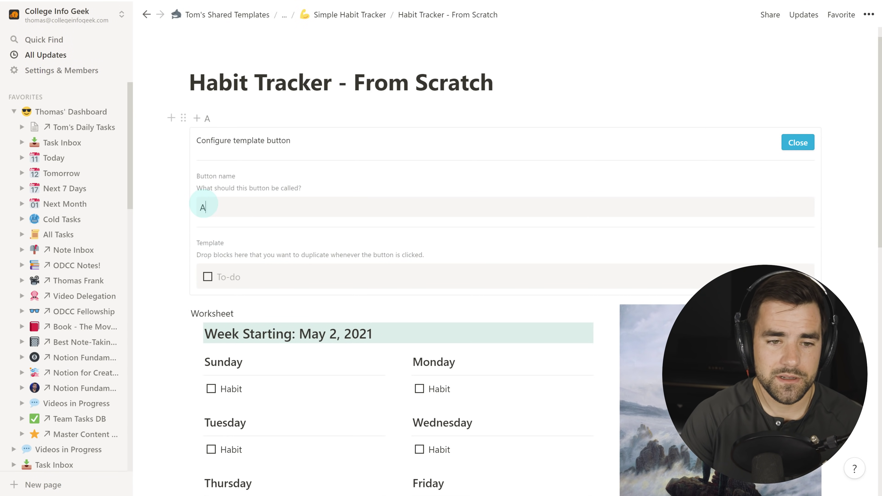
pyautogui.press('BackSpace')
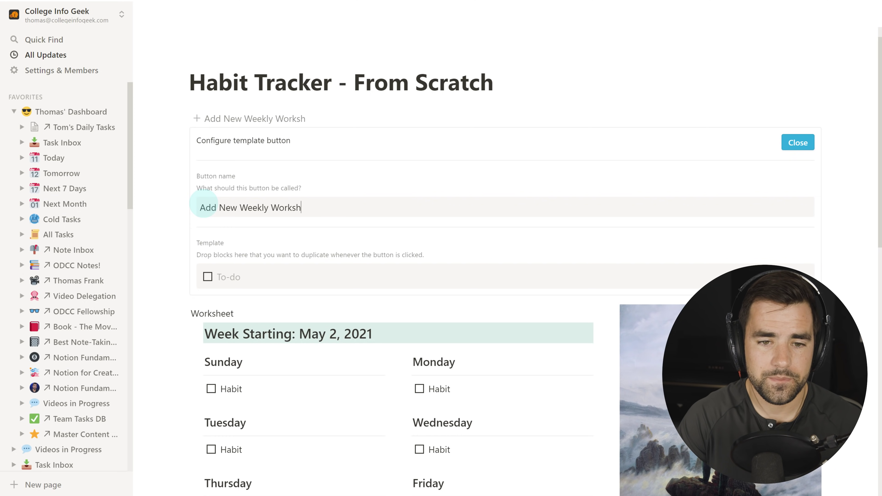
pyautogui.scroll(-3, 204, 206)
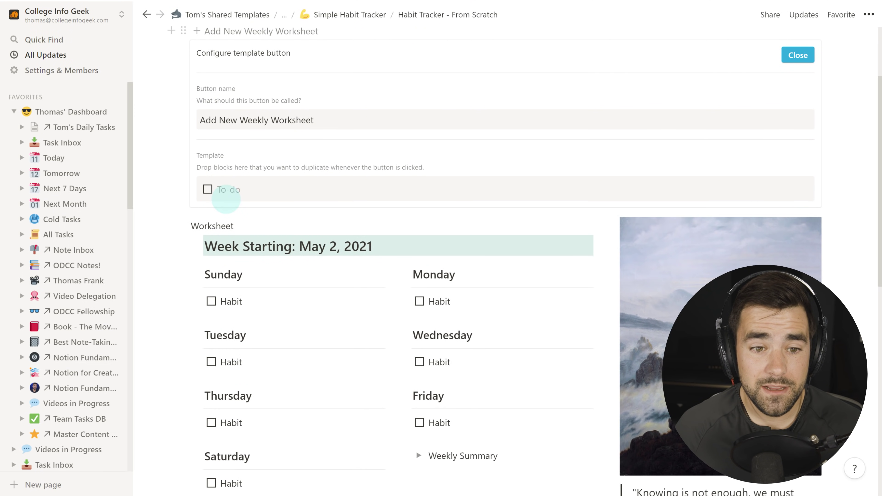
pyautogui.moveTo(183, 226); pyautogui.dragTo(211, 179)
# Remove the leftover empty to-do line from the template's contents.
pyautogui.scroll(-1, 334, 181)
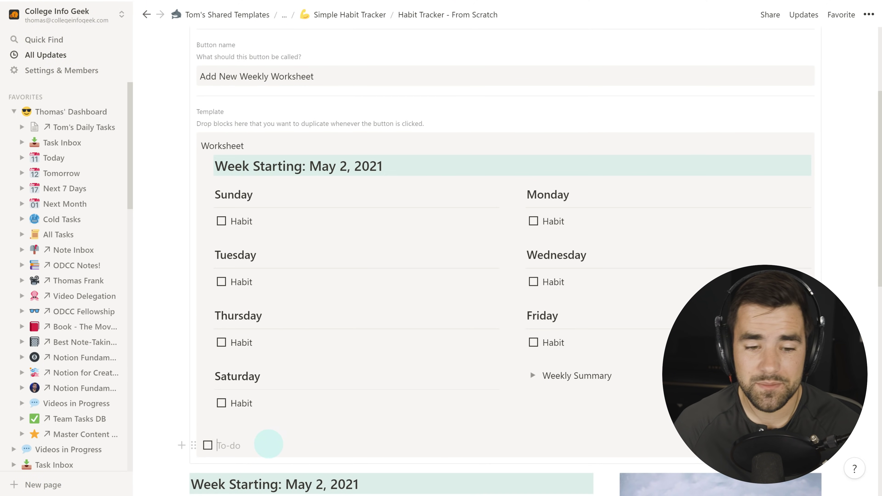
pyautogui.click(270, 445)
pyautogui.press('BackSpace')
pyautogui.press('BackSpace')
pyautogui.press('BackSpace')
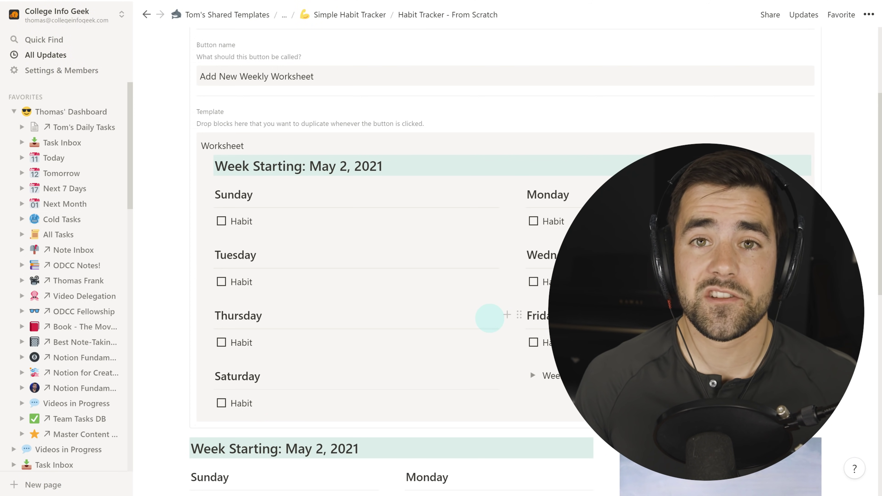
pyautogui.scroll(3, 522, 314)
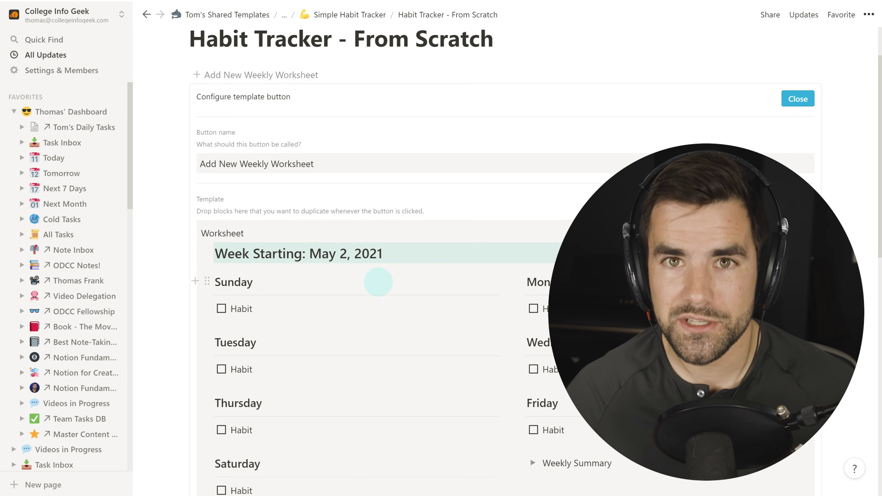
pyautogui.scroll(-2, 373, 281)
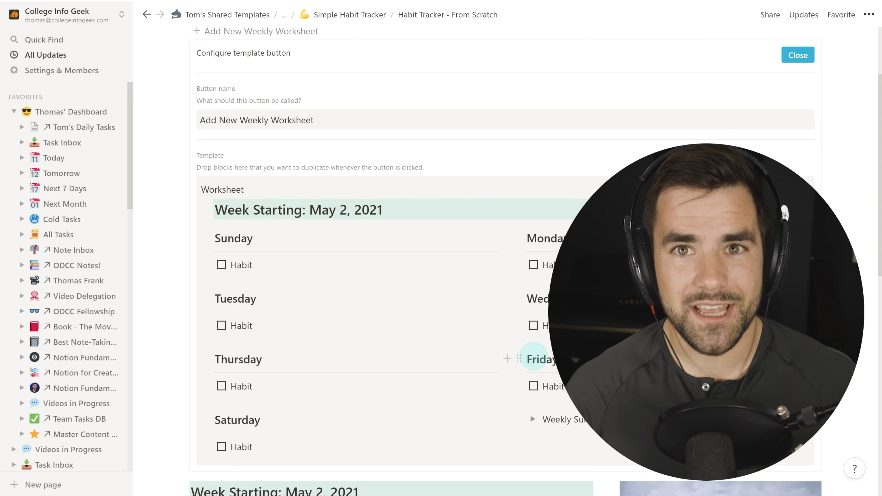
pyautogui.scroll(-2, 463, 329)
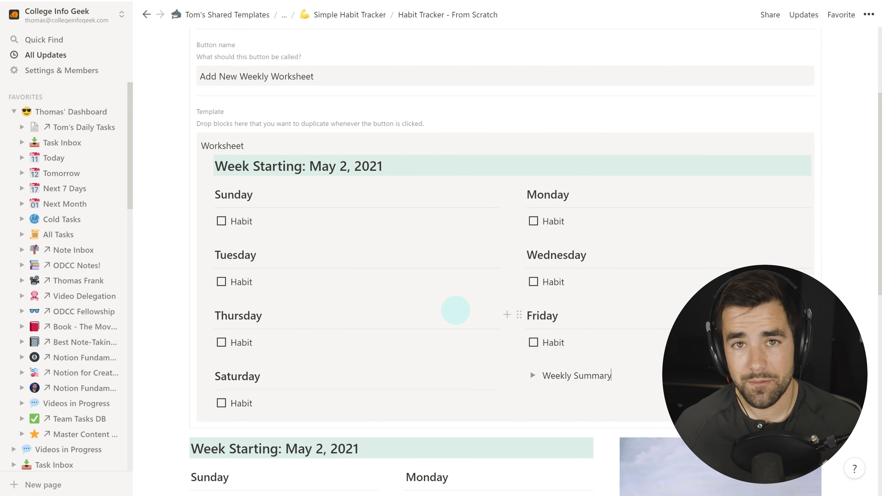
pyautogui.scroll(-2, 486, 306)
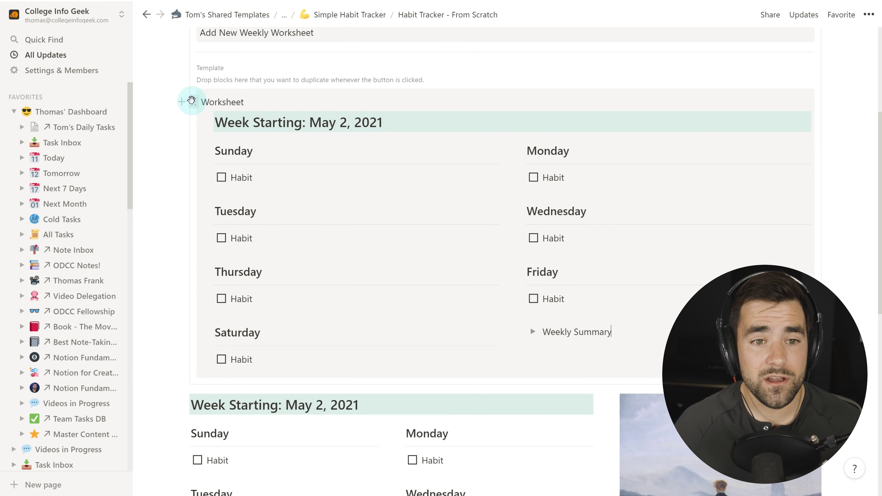
# Delete the Worksheet label block from the template and close the button's setup panel.
pyautogui.click(191, 100)
pyautogui.moveTo(111, 80)
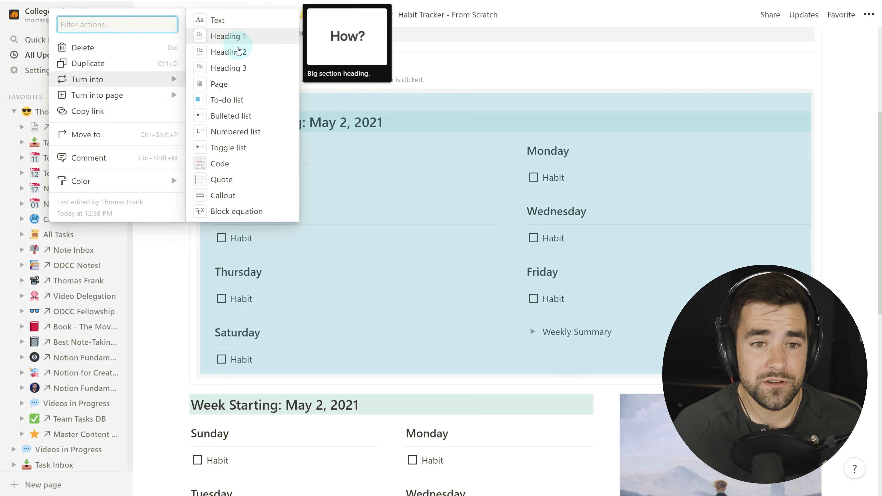
pyautogui.click(238, 51)
pyautogui.moveTo(288, 108); pyautogui.dragTo(205, 105)
pyautogui.press('BackSpace')
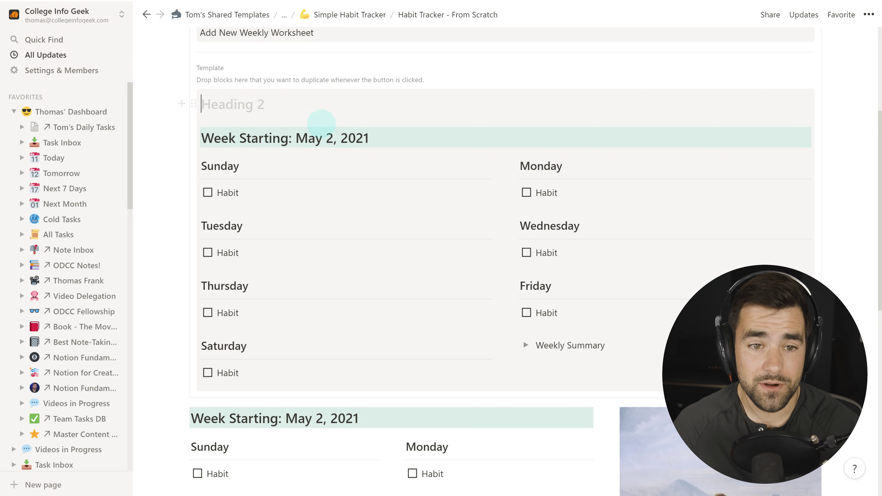
pyautogui.press('BackSpace')
pyautogui.press('BackSpace')
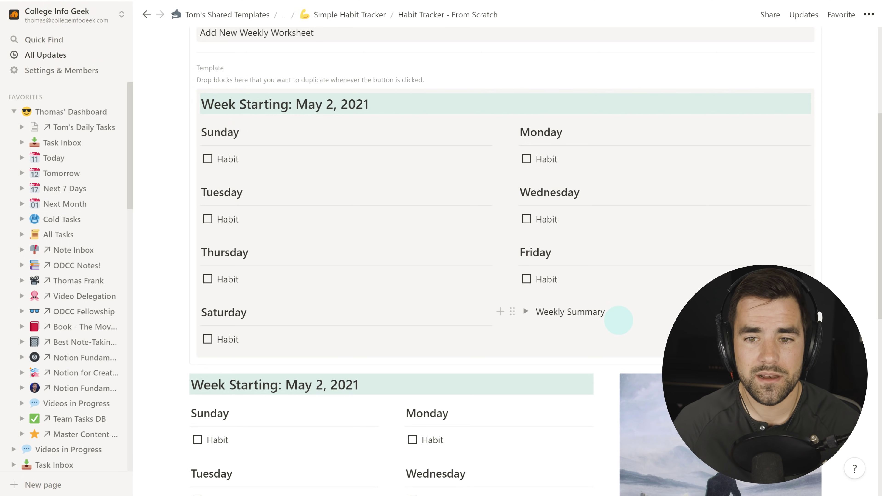
pyautogui.scroll(3, 444, 274)
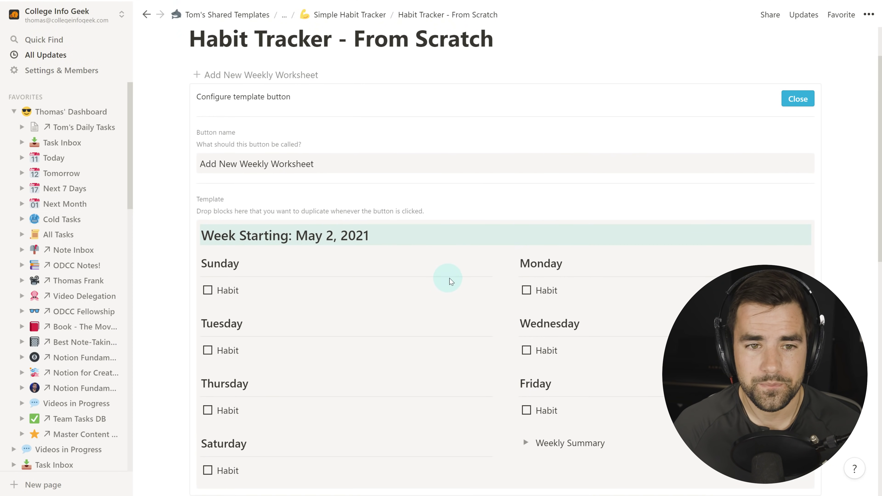
pyautogui.click(804, 101)
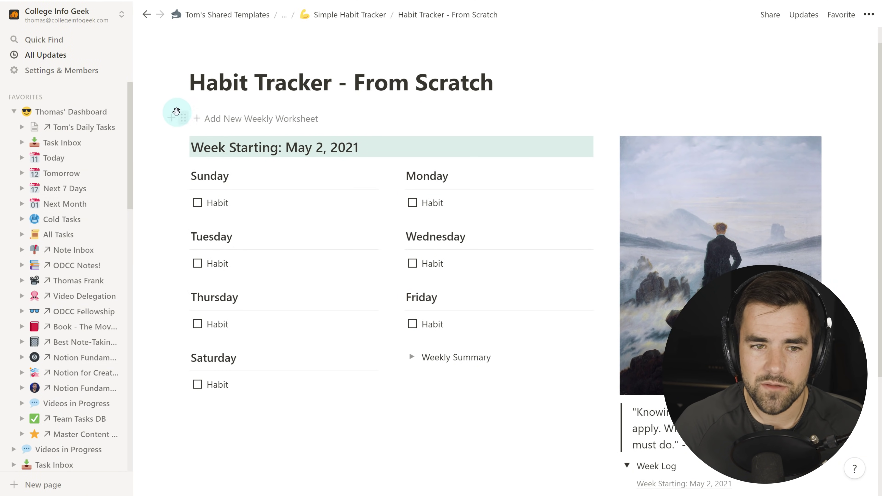
# Move the button above the worksheet and use it to add a 'Week Starting: May 9, 2021' week.
pyautogui.moveTo(183, 117); pyautogui.dragTo(200, 136)
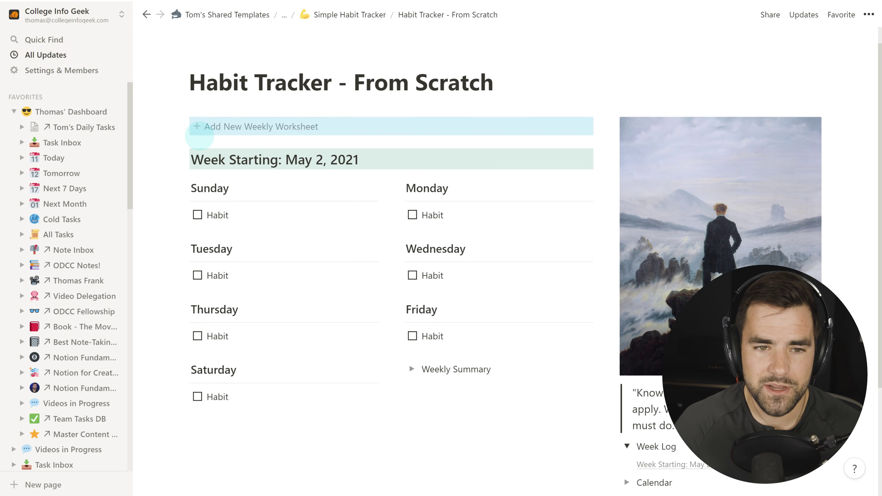
pyautogui.click(448, 464)
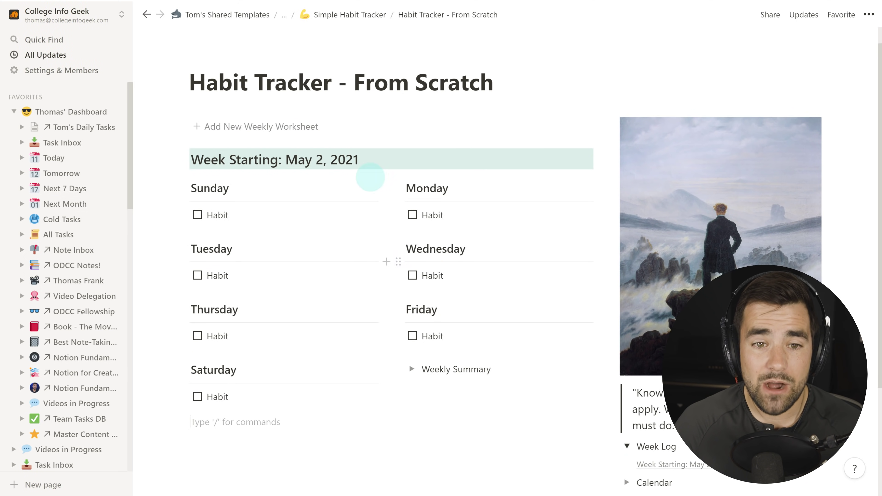
pyautogui.click(316, 127)
pyautogui.click(466, 162)
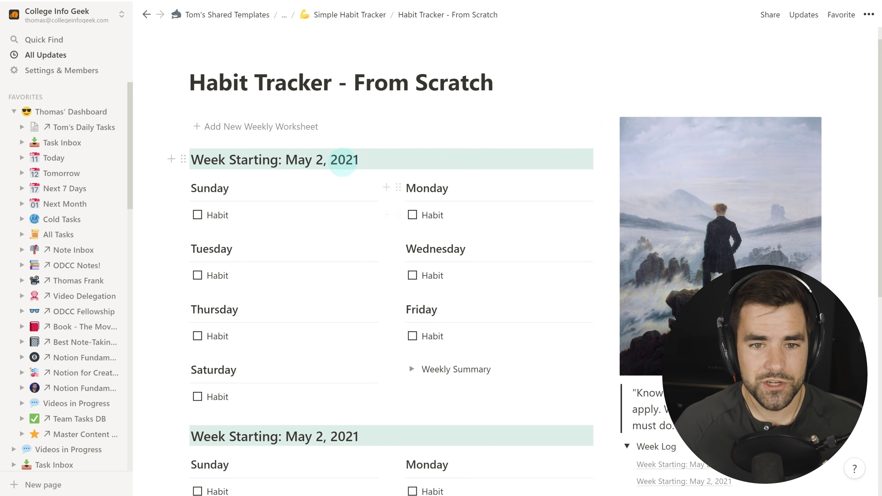
pyautogui.press('BackSpace')
pyautogui.write('ay')
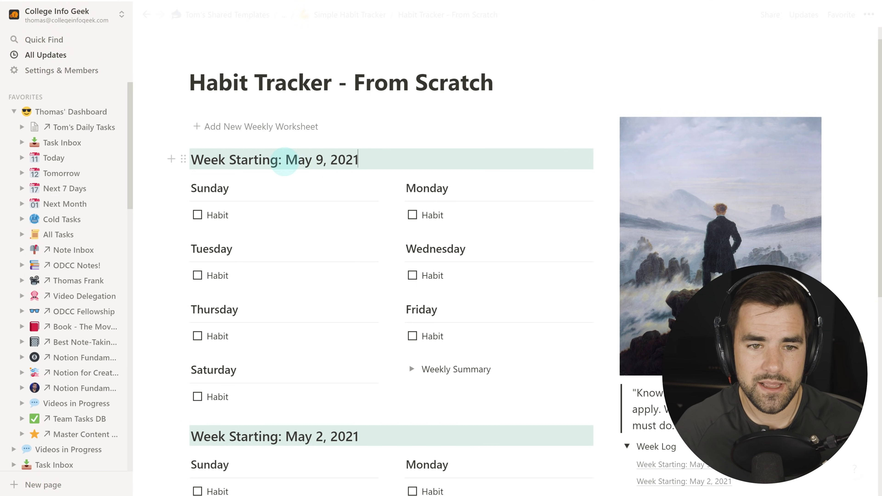
pyautogui.click(567, 125)
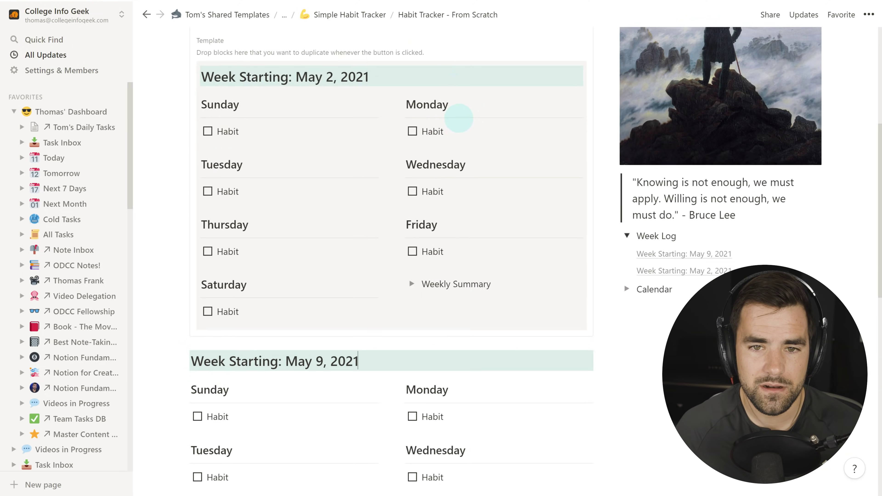
# Change the template heading to 'Week Starting: [DATE]' and paste the five habits into Saturday.
pyautogui.scroll(2, 317, 122)
pyautogui.moveTo(377, 135); pyautogui.dragTo(294, 137)
pyautogui.press('BackSpace')
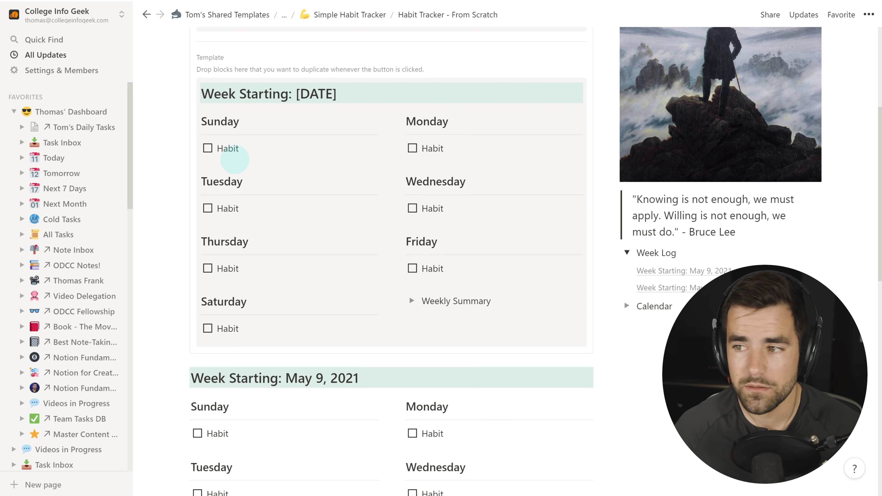
pyautogui.write('Wake up at 6am Take Vitamins Eat three eggs Read for 30 minutes Close Exercise Ring on Watch')
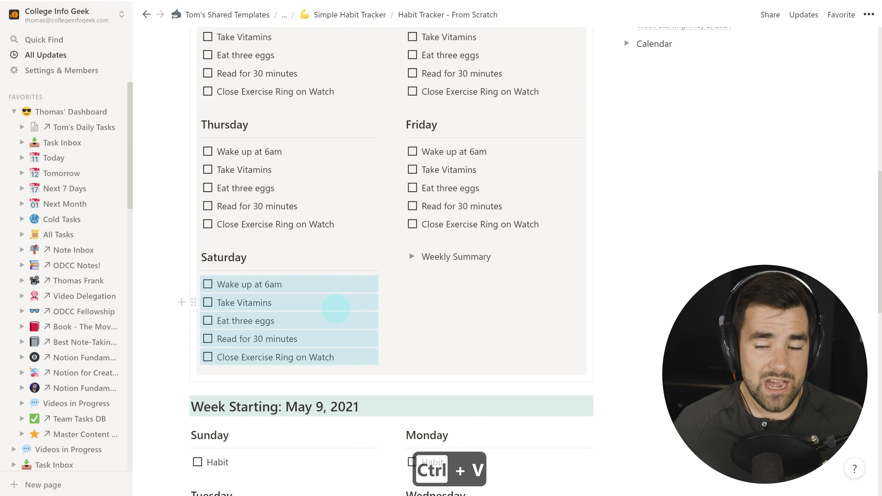
pyautogui.scroll(5, 336, 308)
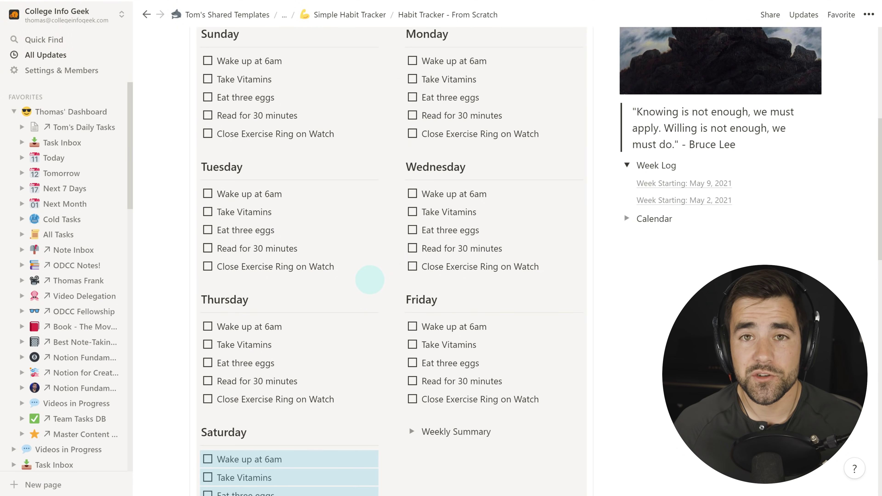
pyautogui.scroll(-2, 377, 281)
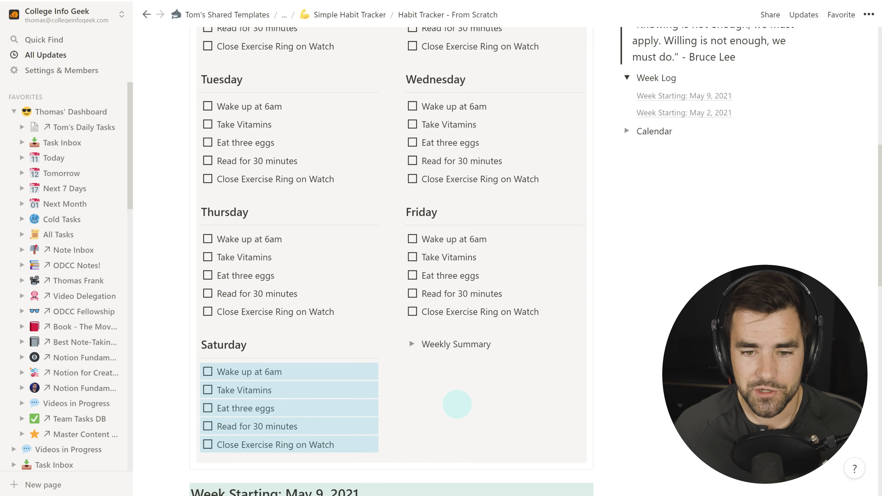
pyautogui.click(461, 403)
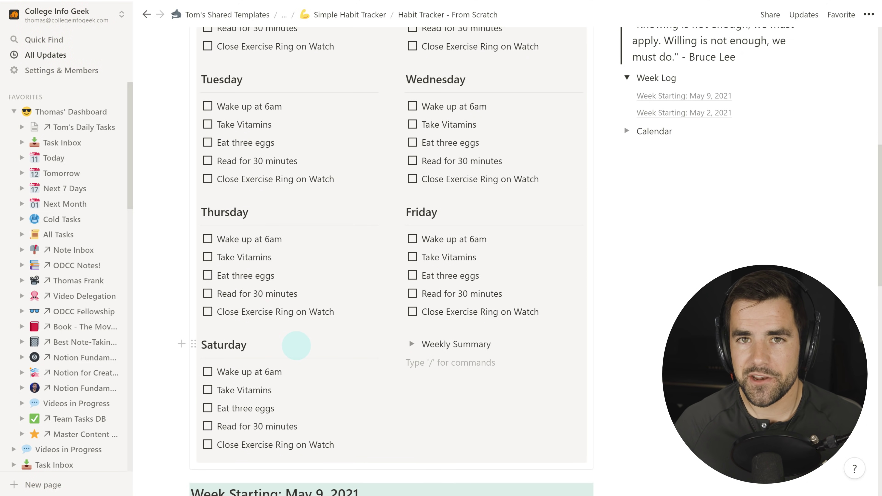
pyautogui.scroll(1, 296, 345)
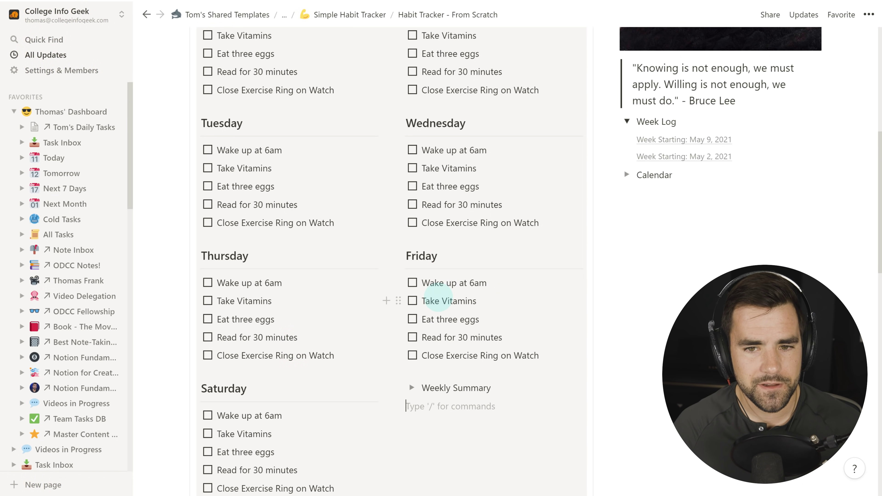
pyautogui.scroll(5, 446, 333)
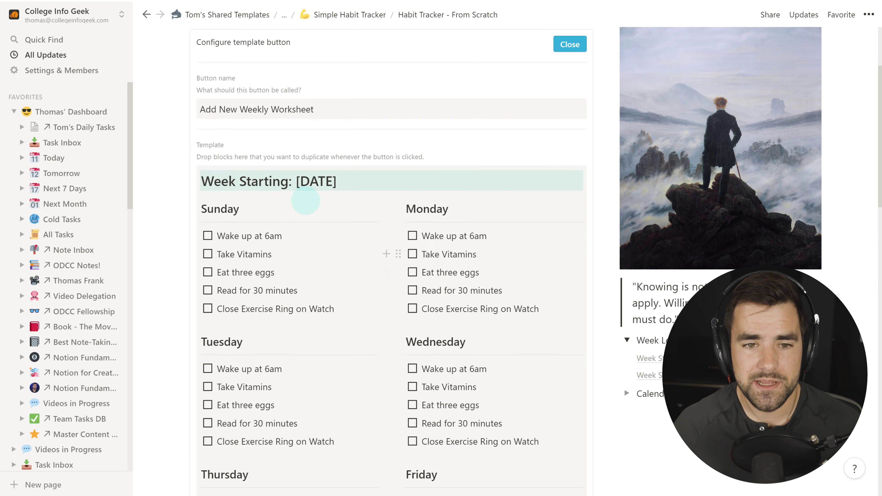
# Add a new week from the button, date it May 16, 2021, and tick Sunday's Wake up at 6am.
pyautogui.click(569, 44)
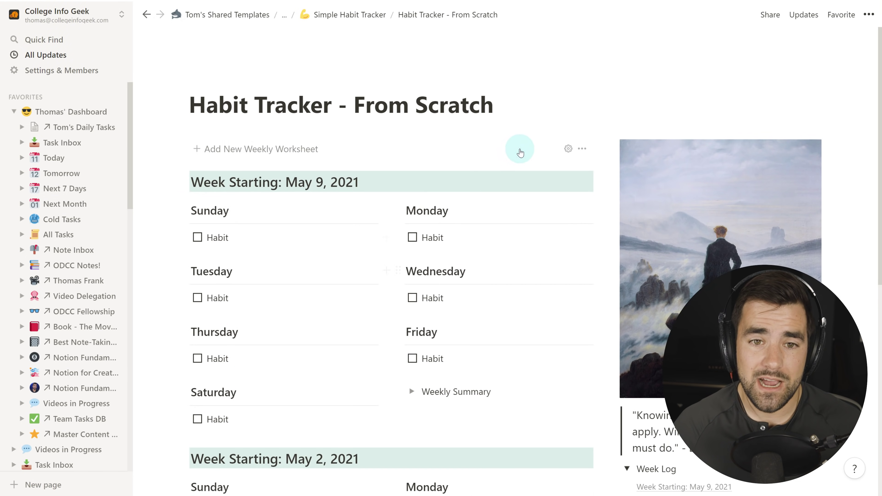
pyautogui.click(277, 149)
pyautogui.scroll(-1, 462, 302)
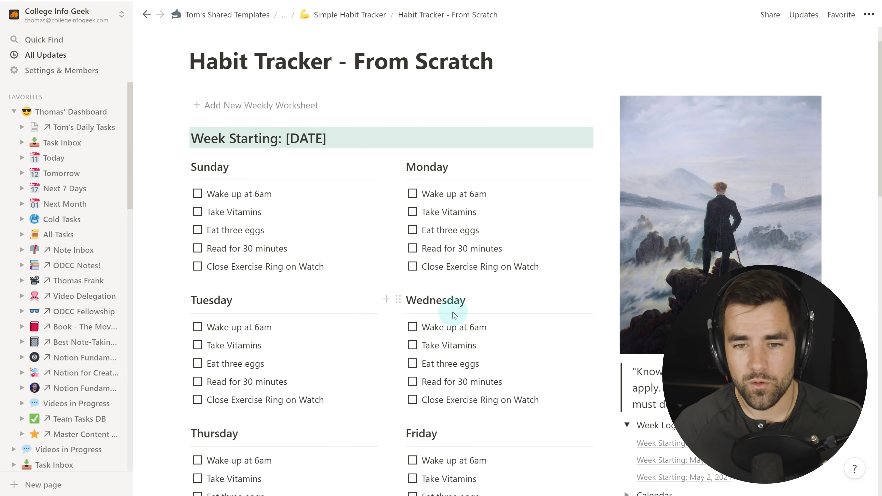
pyautogui.scroll(-3, 453, 314)
pyautogui.scroll(2, 334, 103)
pyautogui.click(335, 92)
pyautogui.press('BackSpace')
pyautogui.press('BackSpace')
pyautogui.press('BackSpace')
pyautogui.press('BackSpace')
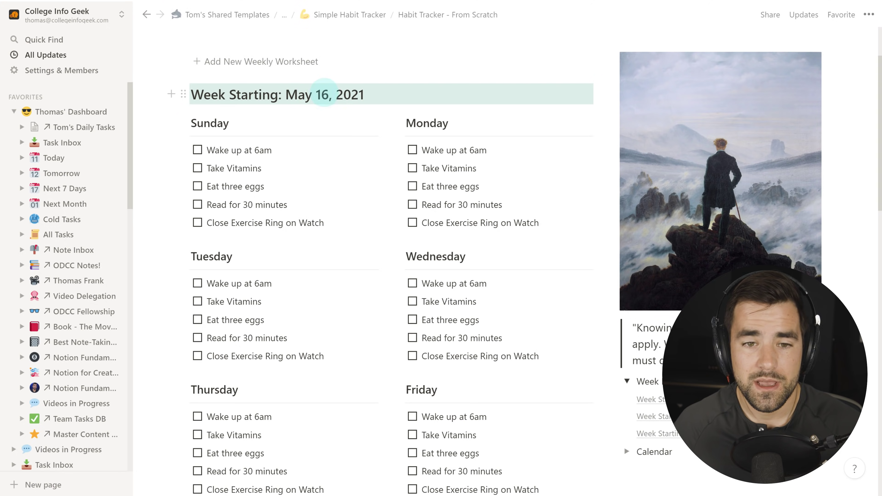
pyautogui.scroll(-2, 483, 342)
pyautogui.scroll(1, 482, 343)
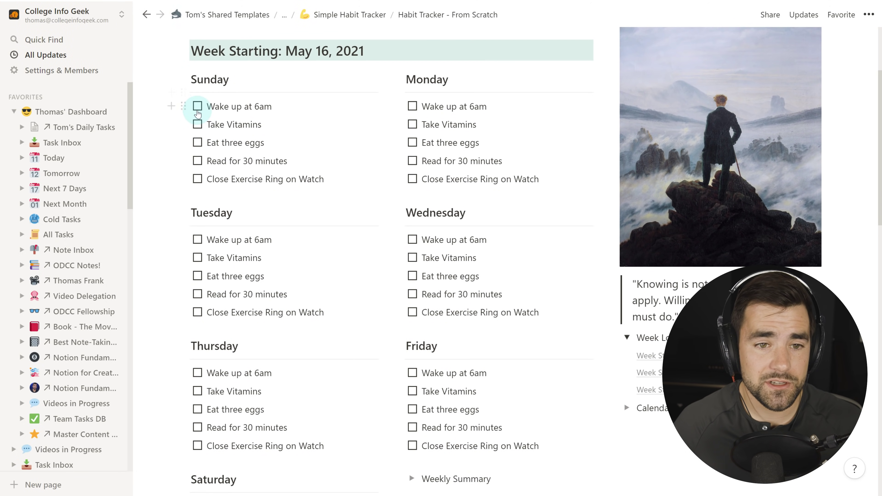
pyautogui.click(197, 107)
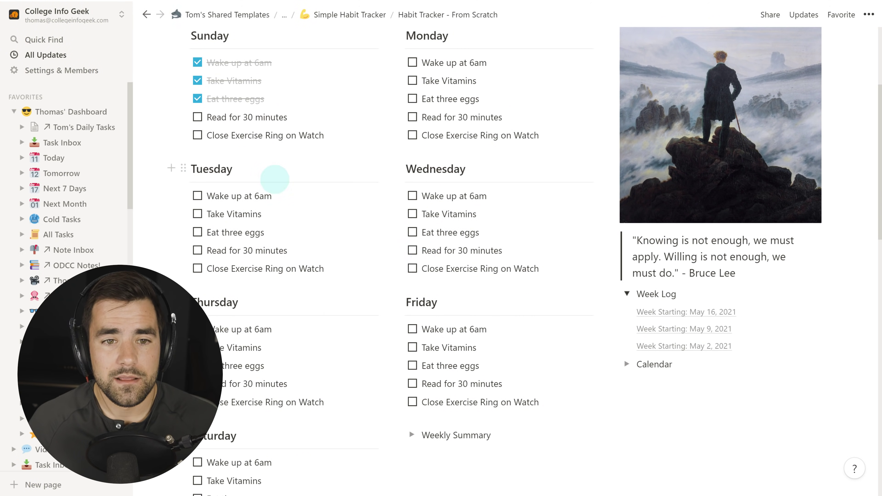
# Insert an inline calendar titled 'Calendar' inside the expanded Calendar toggle.
pyautogui.scroll(-3, 508, 286)
pyautogui.click(631, 282)
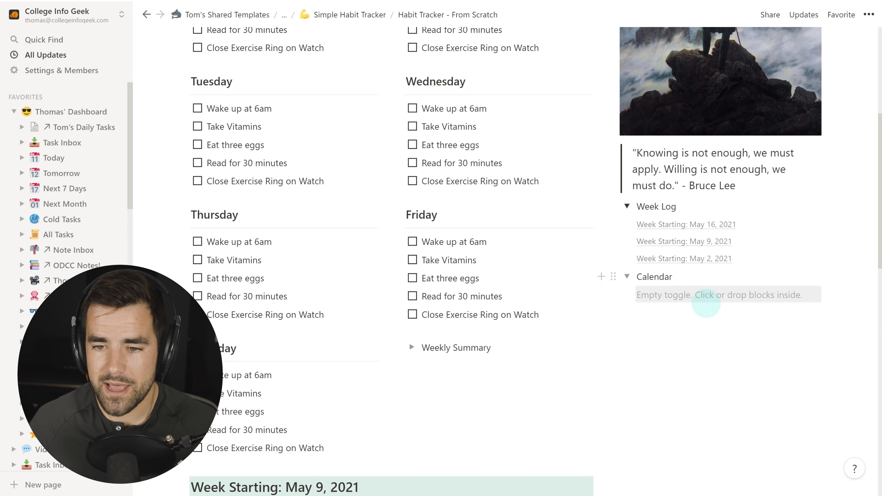
pyautogui.click(680, 295)
pyautogui.write('/cale')
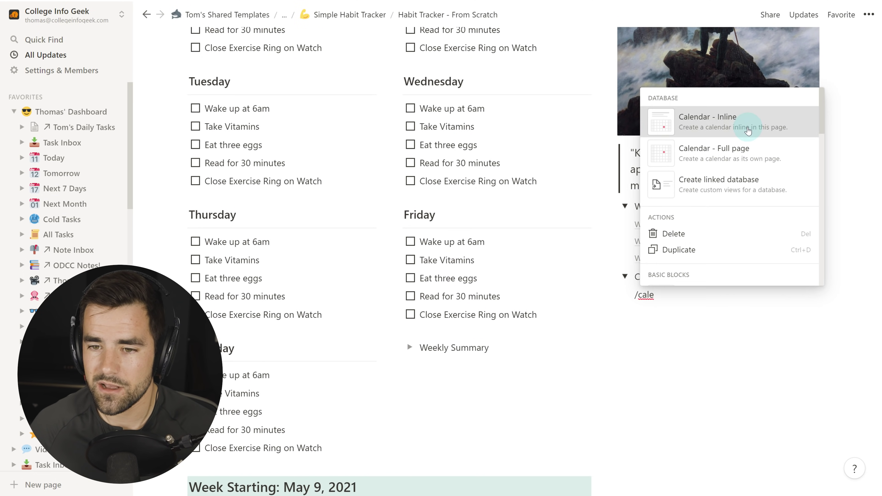
pyautogui.click(732, 123)
pyautogui.write('Cale')
pyautogui.press('BackSpace')
pyautogui.press('BackSpace')
pyautogui.press('BackSpace')
pyautogui.write('A')
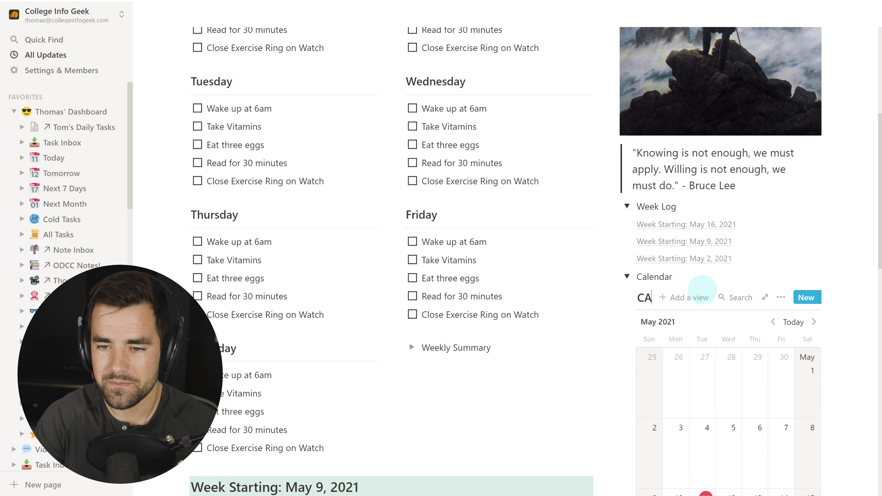
# Collapse the Calendar and Week Log toggles.
pyautogui.scroll(-3, 702, 289)
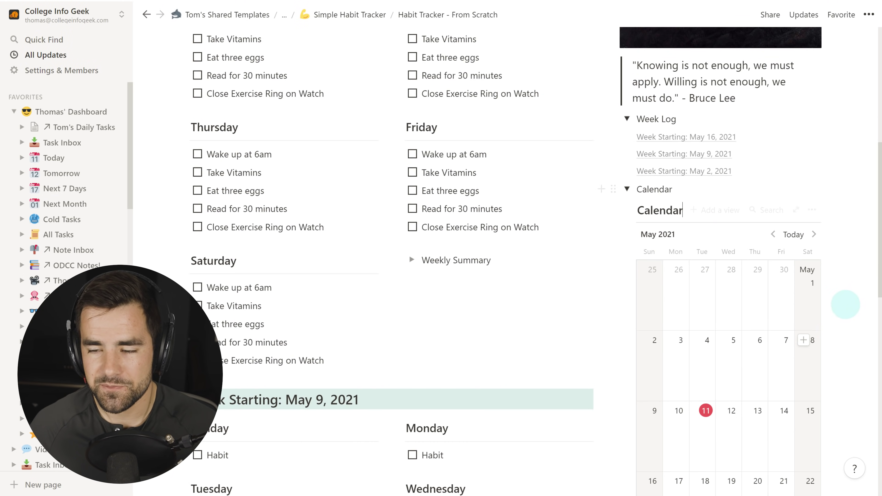
pyautogui.scroll(-3, 826, 315)
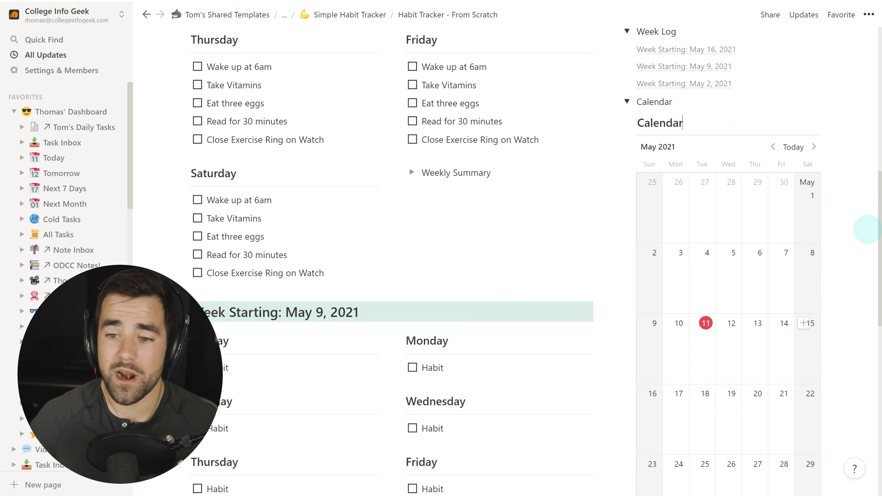
pyautogui.scroll(-2, 694, 368)
pyautogui.scroll(10, 336, 129)
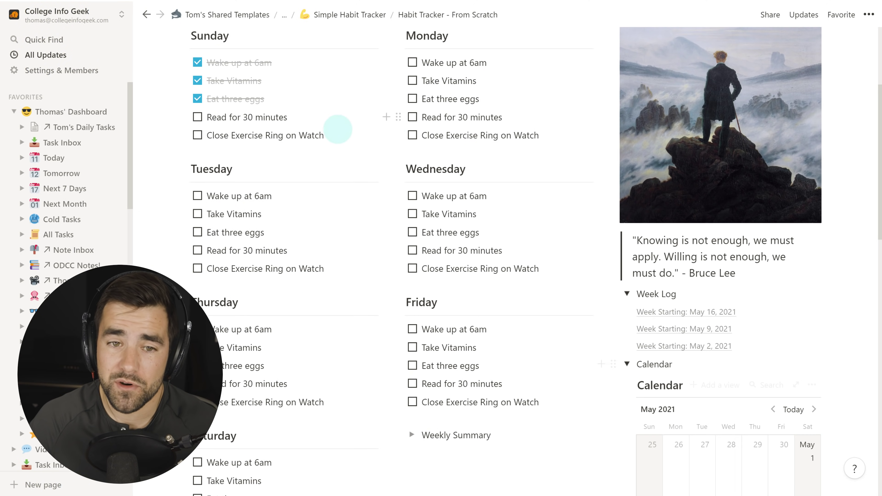
pyautogui.scroll(-7, 678, 336)
pyautogui.click(626, 189)
pyautogui.scroll(5, 716, 301)
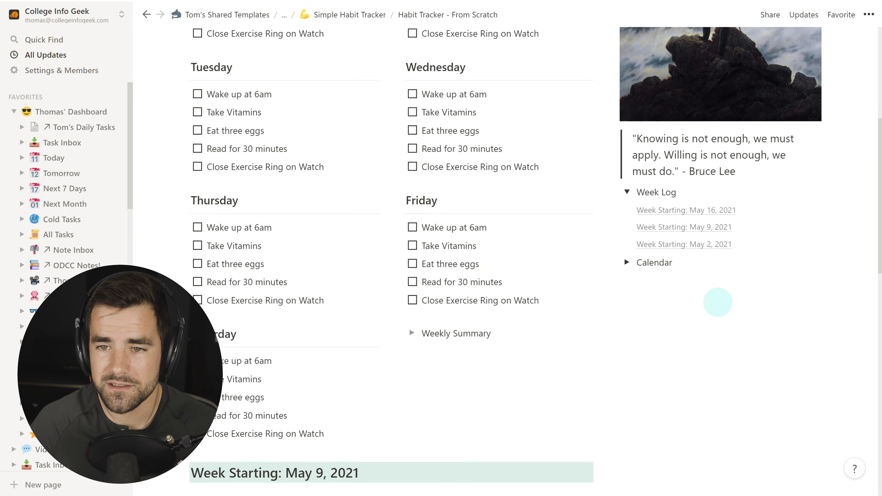
pyautogui.click(626, 250)
# Add a bold 'Week Log | Calendar' line with a purple background below the page title.
pyautogui.scroll(5, 724, 351)
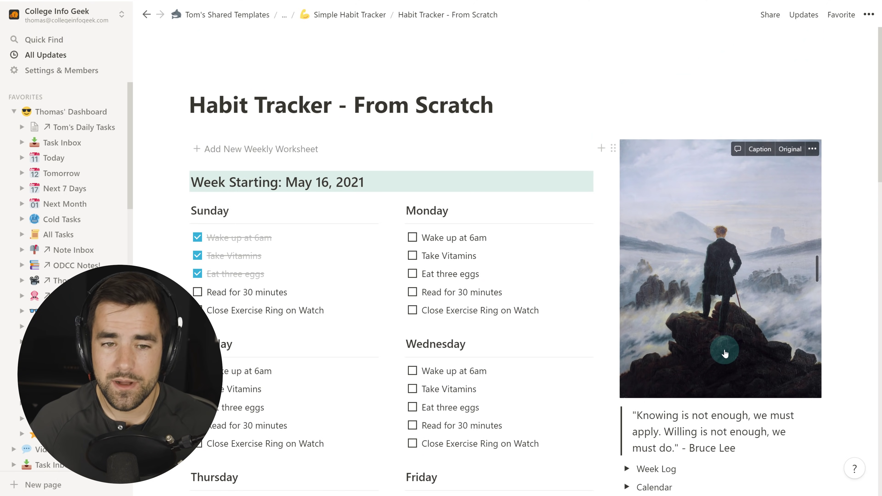
pyautogui.click(501, 105)
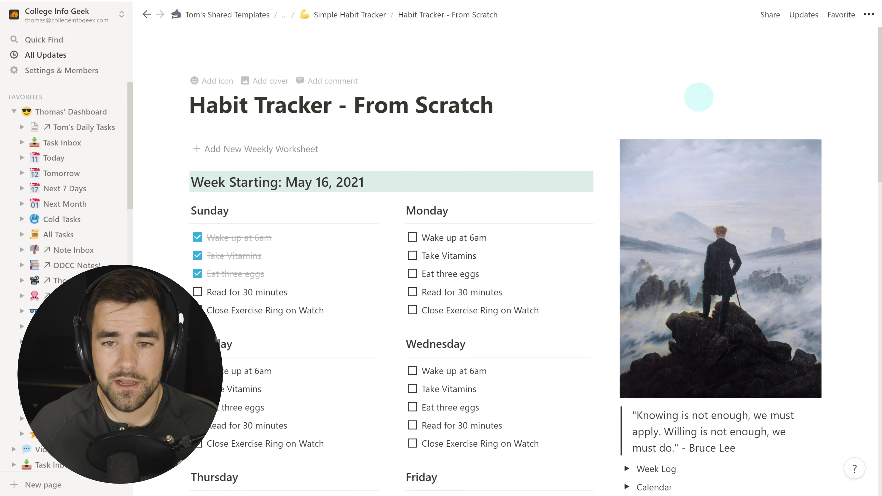
pyautogui.press('Return')
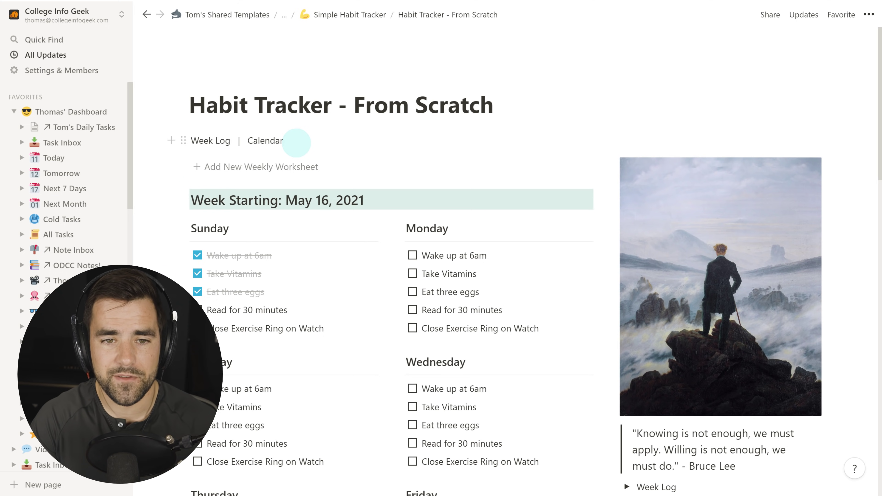
pyautogui.write('/pur')
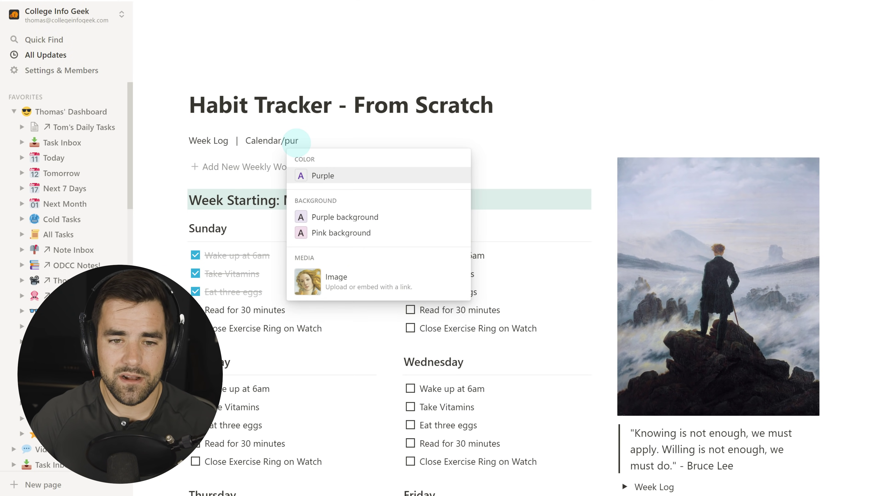
pyautogui.press('Down')
pyautogui.press('Return')
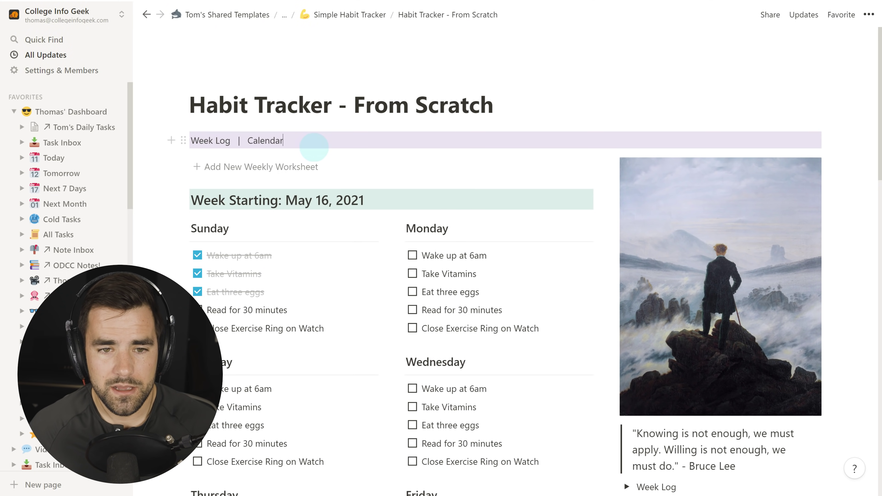
pyautogui.moveTo(313, 147); pyautogui.dragTo(190, 141)
pyautogui.hotkey('ctrl', 'b')
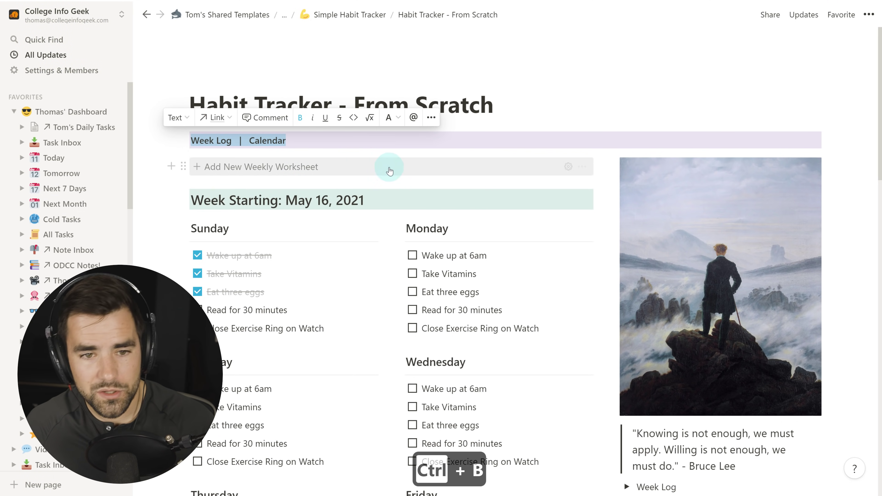
# Link the words Week Log in the bar to the Week Log toggle.
pyautogui.scroll(-6, 712, 376)
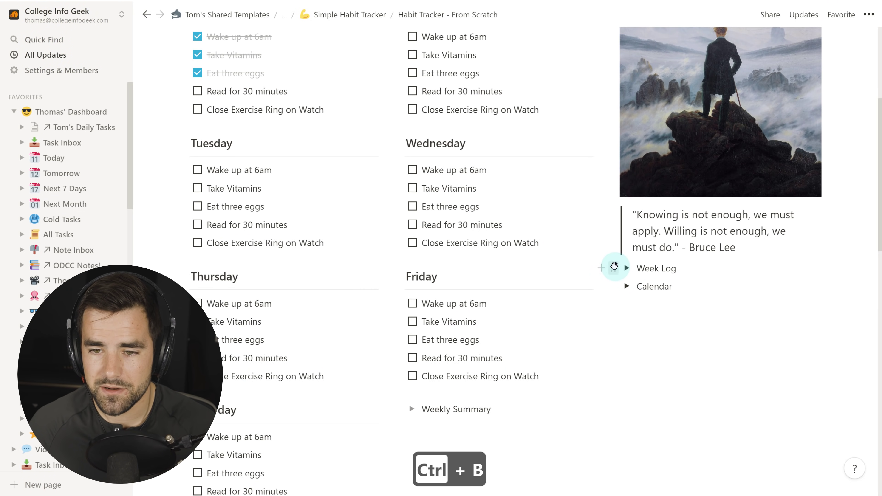
pyautogui.click(613, 269)
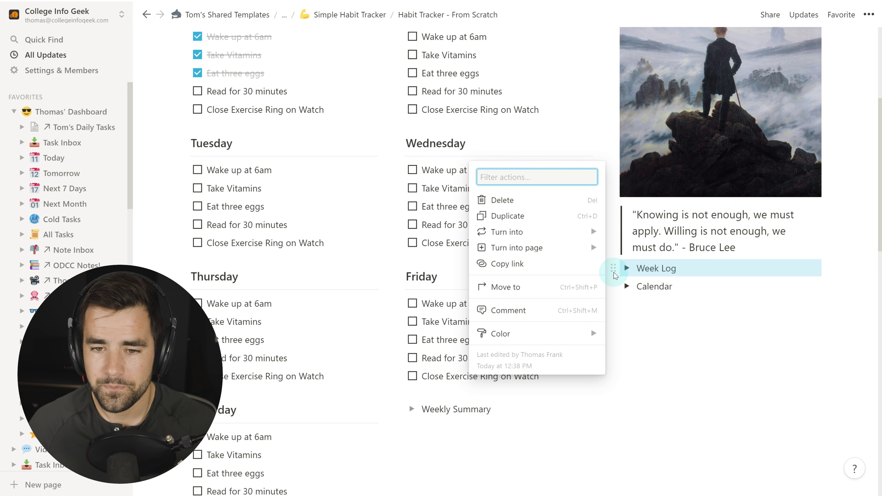
pyautogui.click(535, 264)
pyautogui.scroll(6, 344, 213)
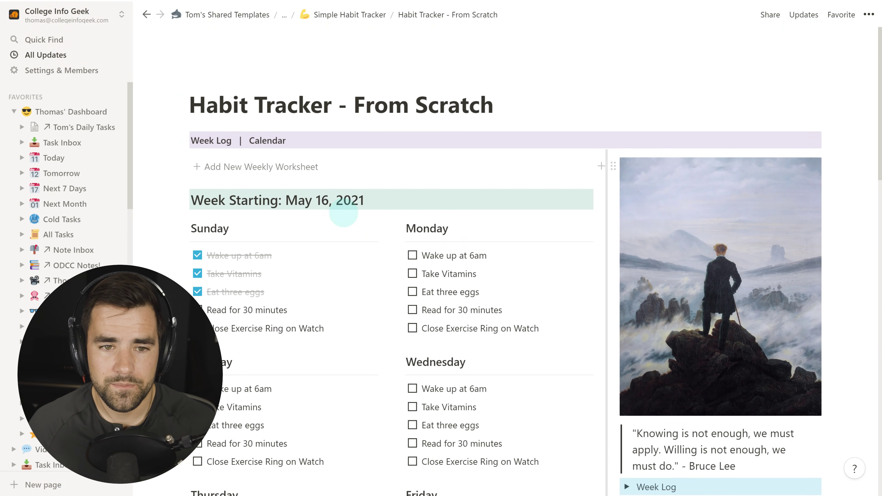
pyautogui.moveTo(196, 141); pyautogui.dragTo(190, 141)
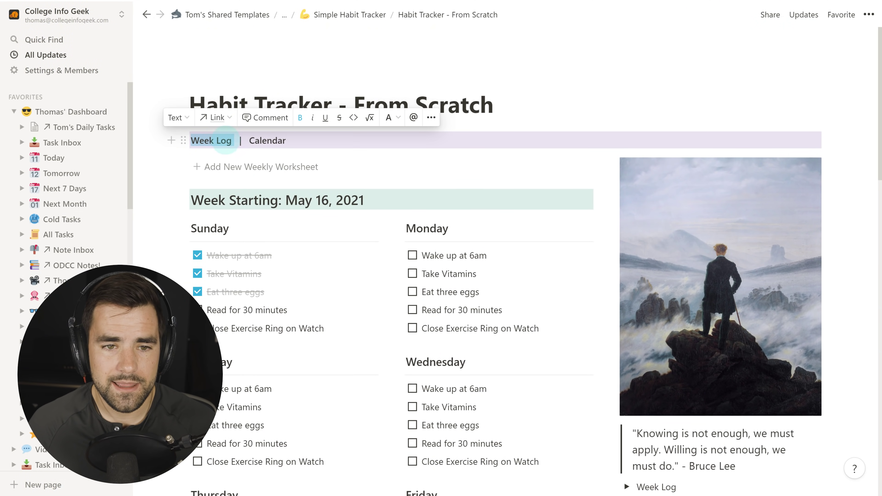
pyautogui.click(215, 117)
pyautogui.hotkey('ctrl', 'v')
pyautogui.click(199, 213)
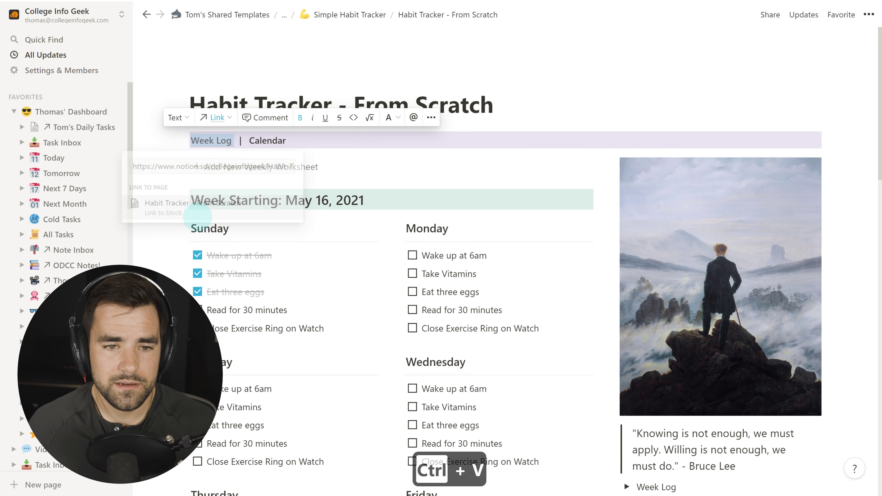
# Link the word Calendar in the bar to the Calendar toggle.
pyautogui.scroll(-8, 652, 355)
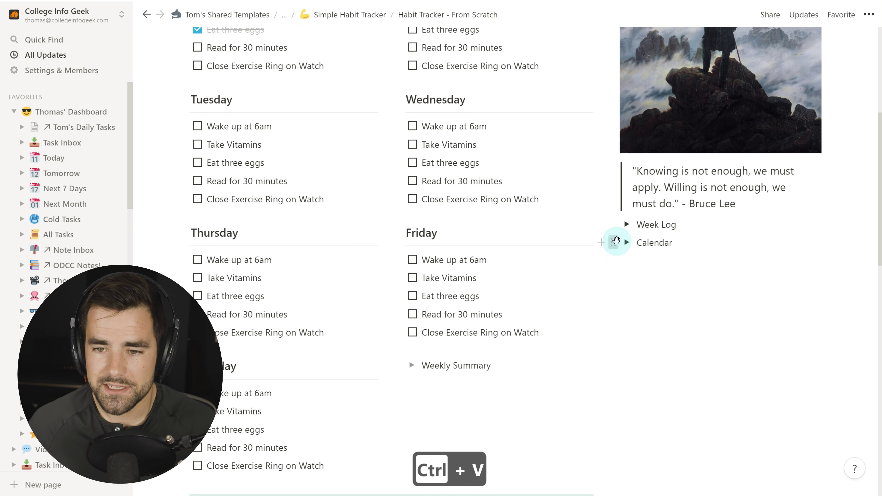
pyautogui.click(613, 242)
pyautogui.click(531, 240)
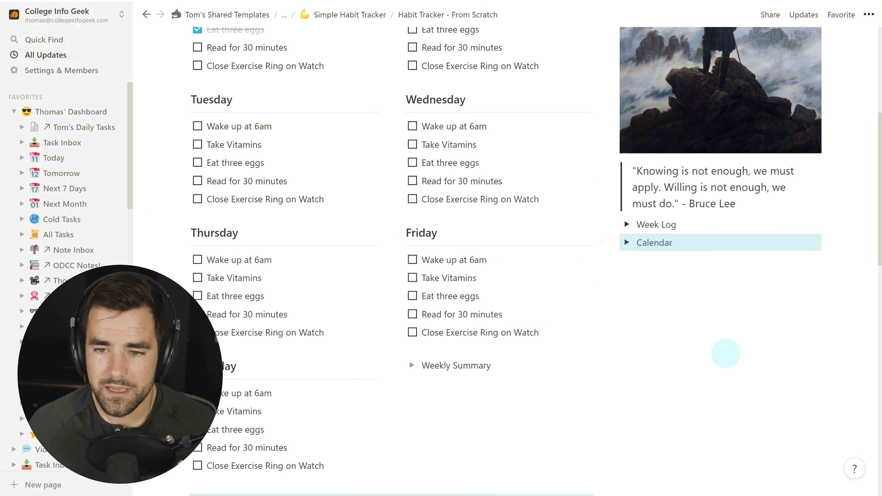
pyautogui.scroll(8, 724, 355)
pyautogui.moveTo(294, 140); pyautogui.dragTo(245, 140)
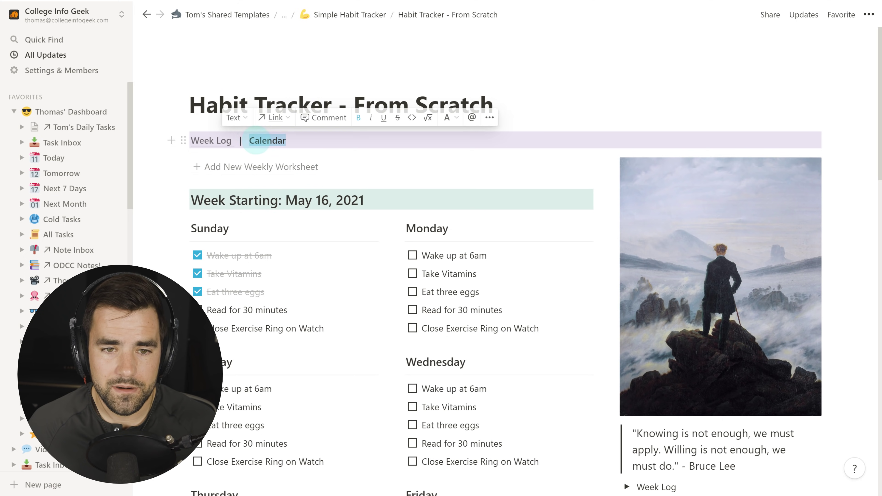
pyautogui.click(274, 118)
pyautogui.hotkey('ctrl', 'v')
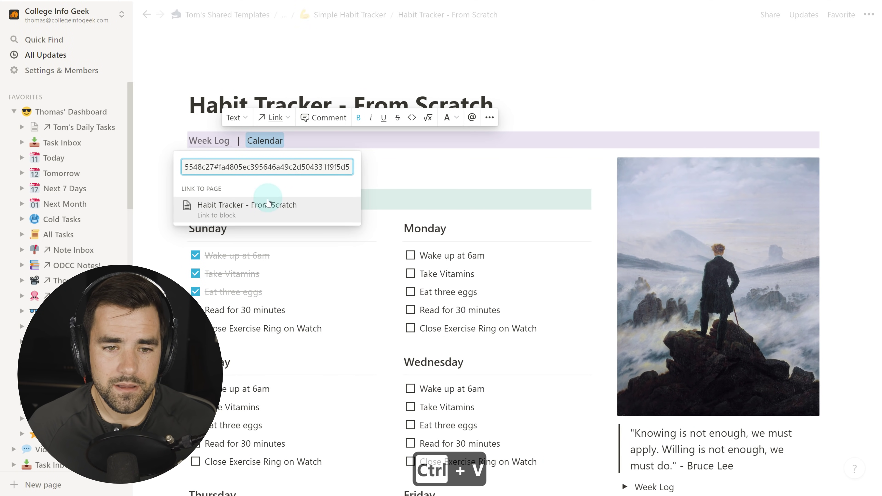
pyautogui.click(276, 204)
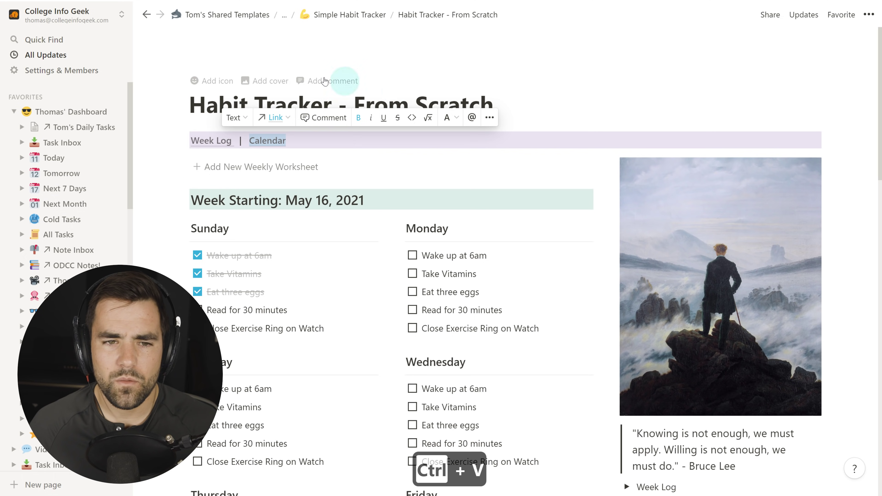
# Give the Habit Tracker - From Scratch page a flexed-biceps emoji icon, then review the worksheets.
pyautogui.click(212, 81)
pyautogui.click(213, 102)
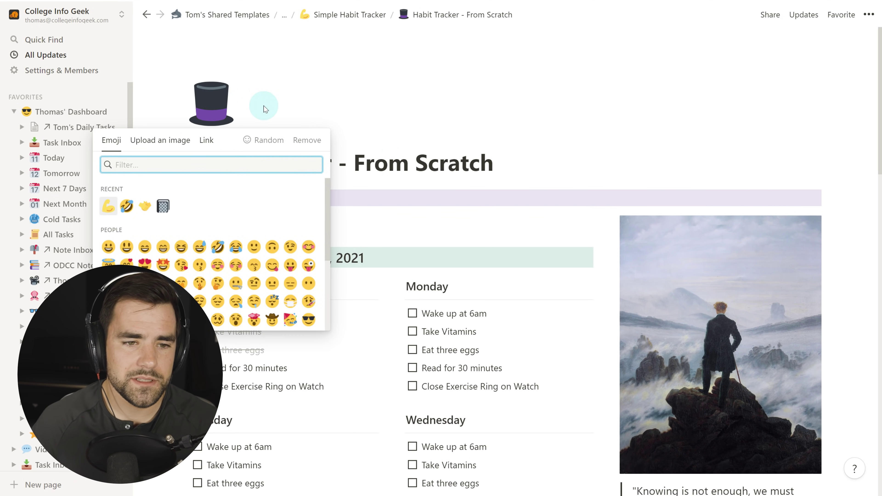
pyautogui.click(109, 206)
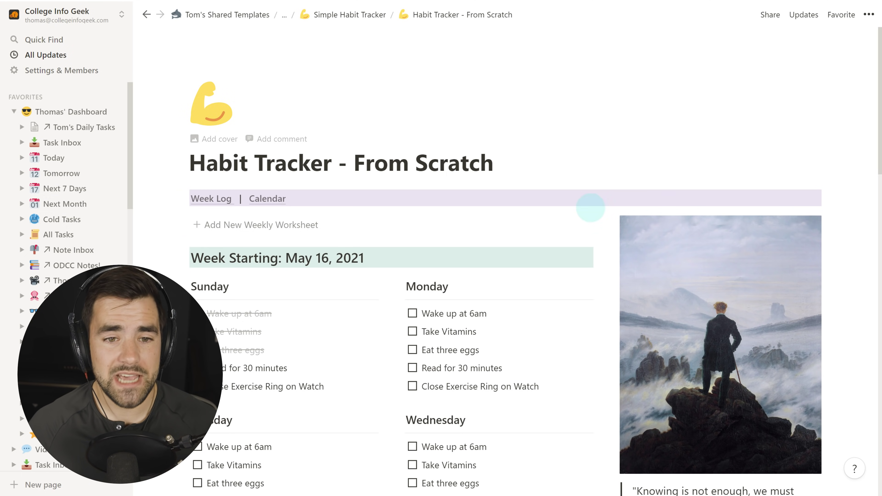
pyautogui.scroll(-5, 864, 286)
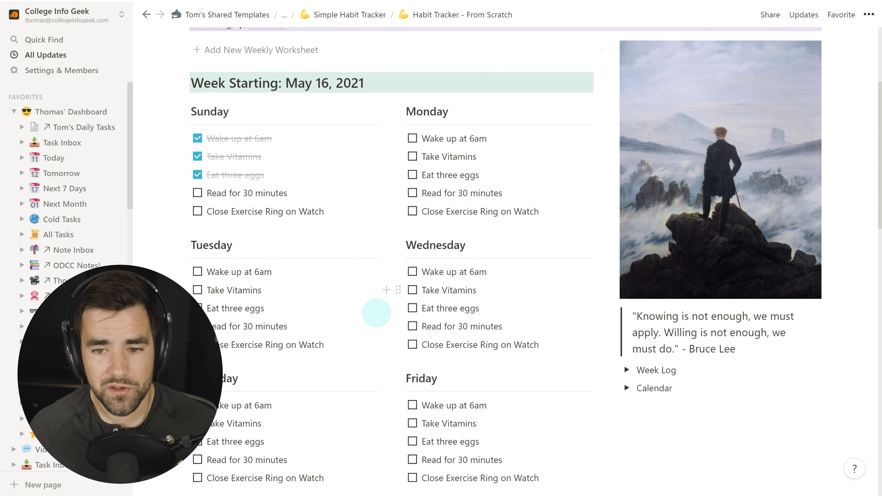
pyautogui.scroll(-8, 604, 399)
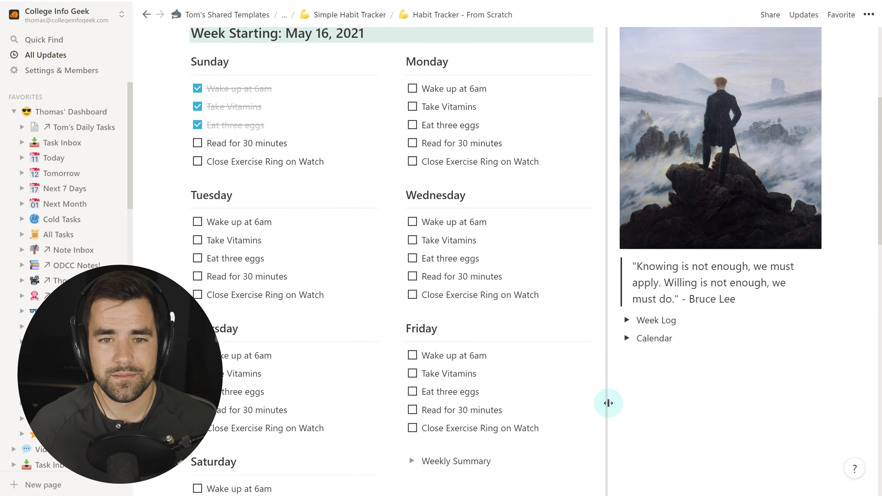
pyautogui.scroll(-15, 581, 293)
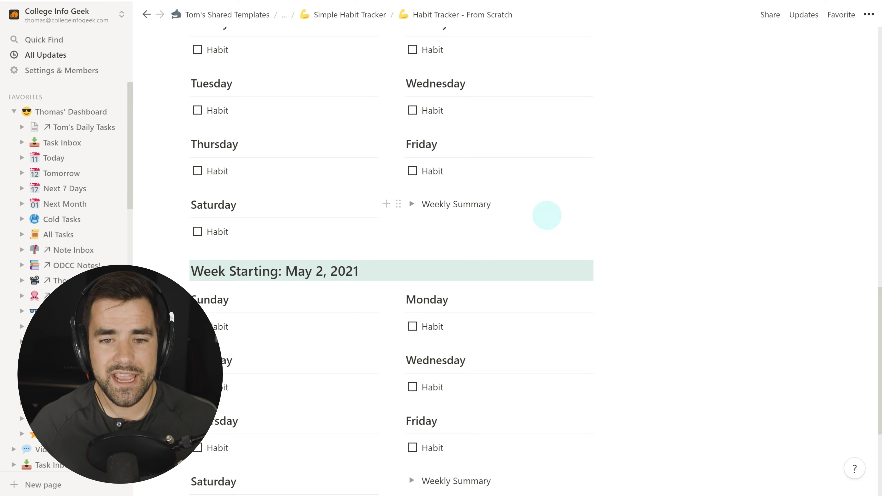
pyautogui.scroll(13, 544, 225)
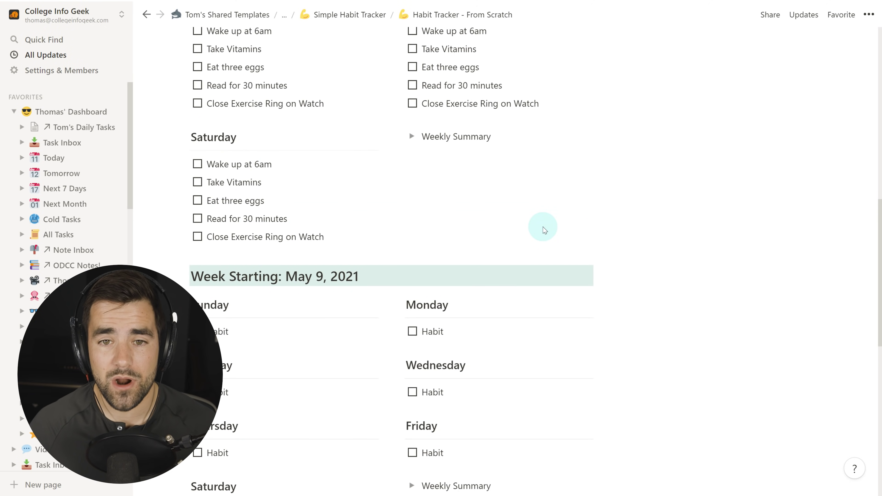
pyautogui.scroll(9, 538, 228)
pyautogui.scroll(-2, 535, 227)
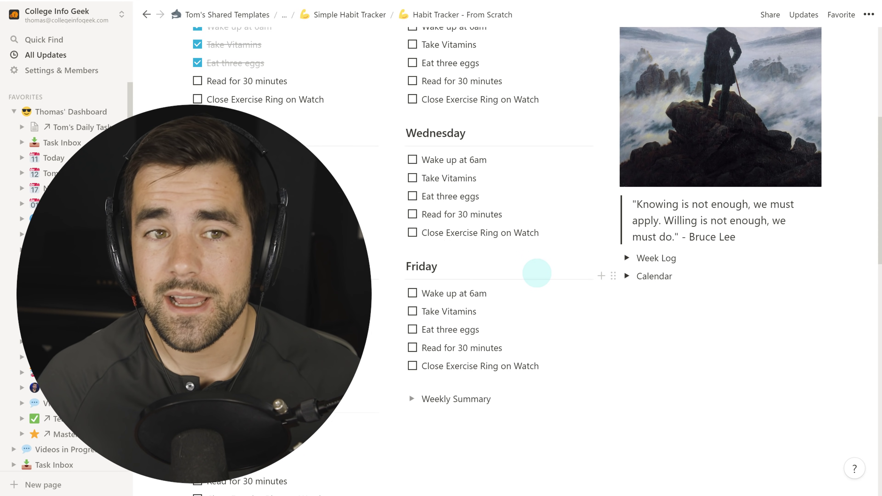
pyautogui.scroll(4, 486, 274)
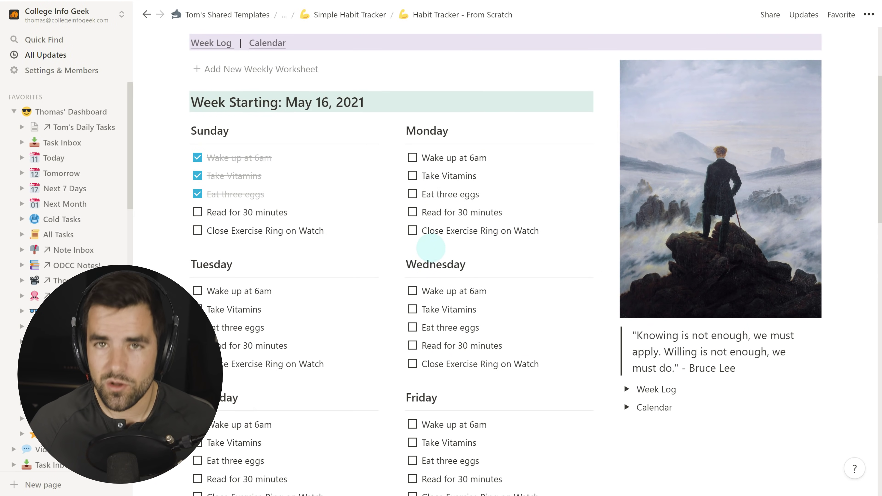
pyautogui.scroll(4, 450, 253)
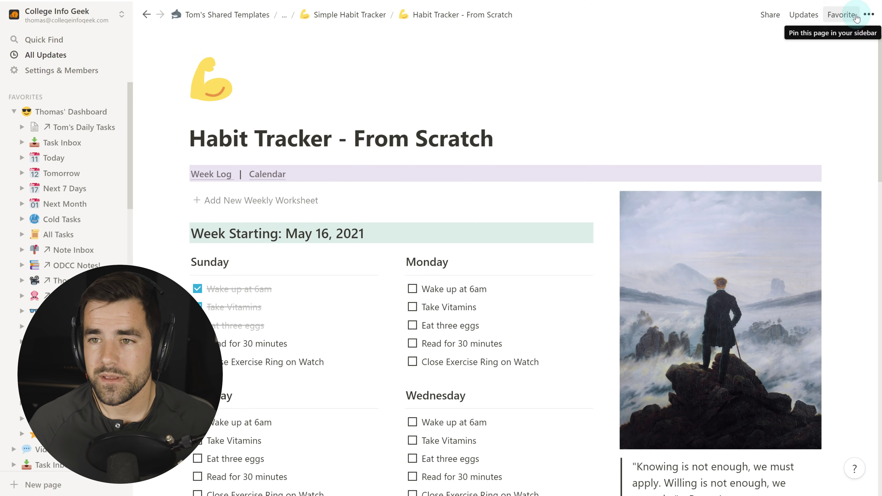
# Favorite the page, jump via the Week Log link, open the May 2, 2021 week and expand Weekly Summary.
pyautogui.click(841, 15)
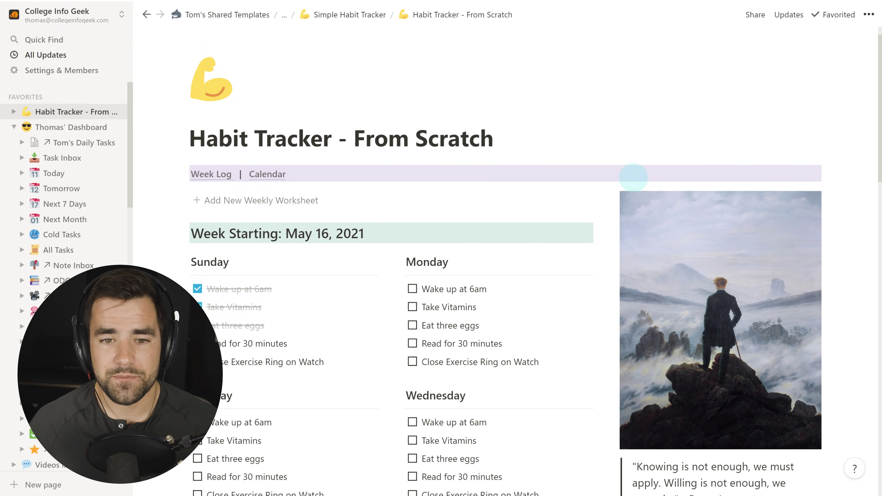
pyautogui.scroll(-3, 287, 205)
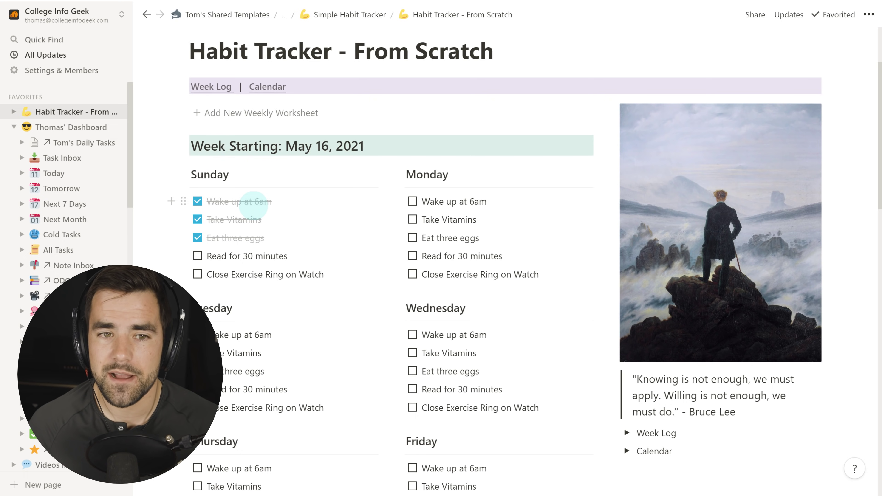
pyautogui.click(211, 87)
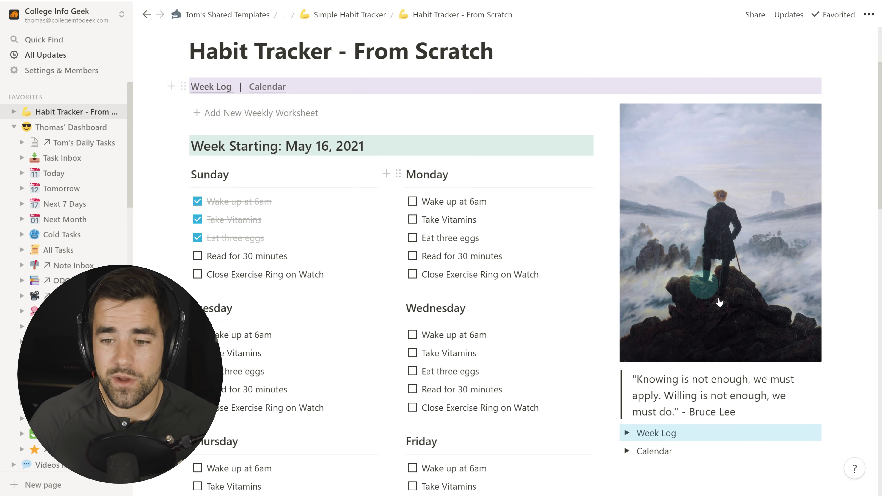
pyautogui.click(626, 213)
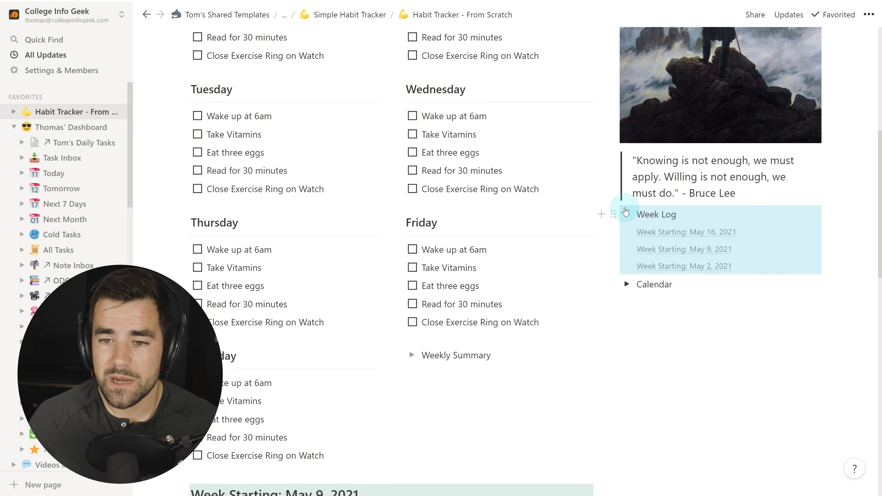
pyautogui.click(703, 267)
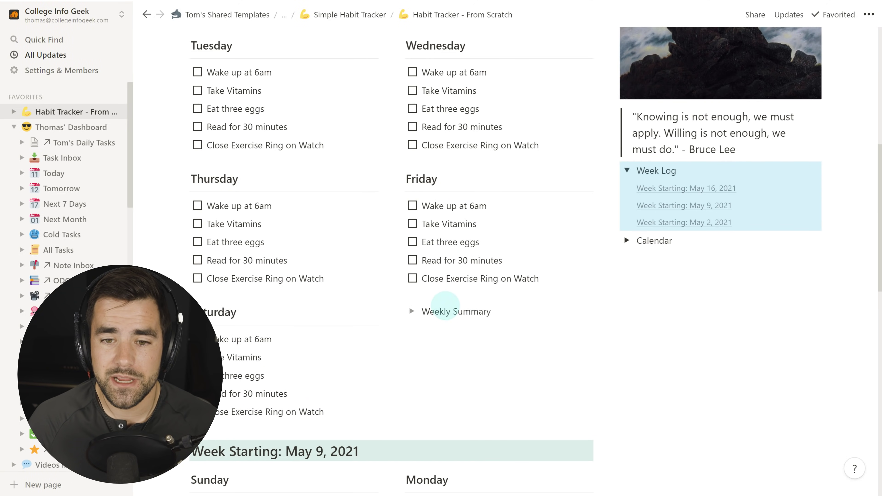
pyautogui.click(411, 312)
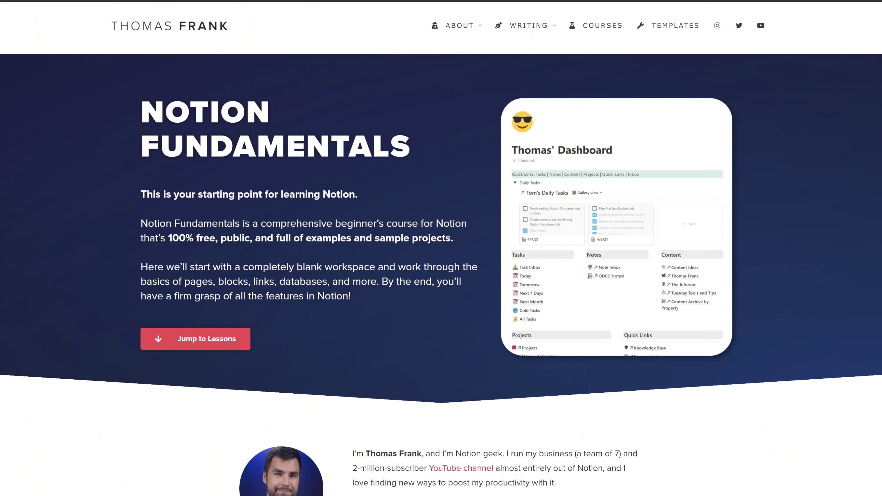
# Sign up for the Notion Tips newsletter on the Fundamentals page with your e-mail to get the templates.
pyautogui.scroll(-1, 441, 248)
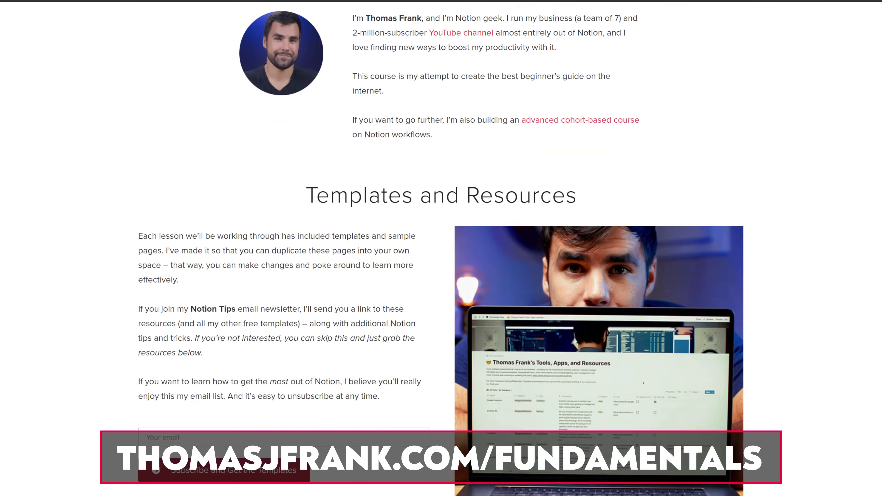
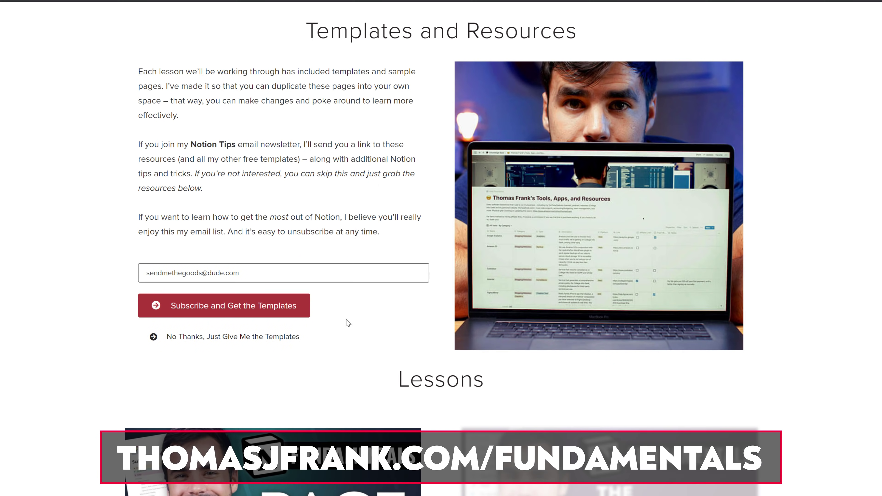
pyautogui.click(276, 390)
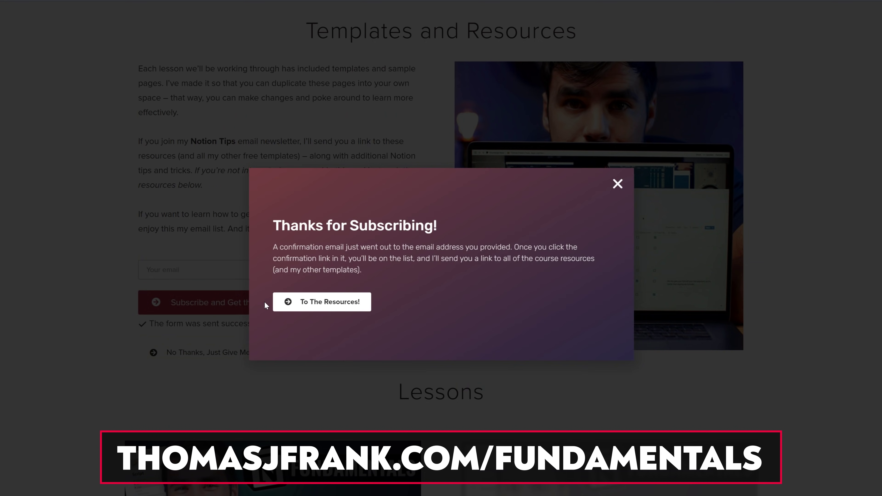